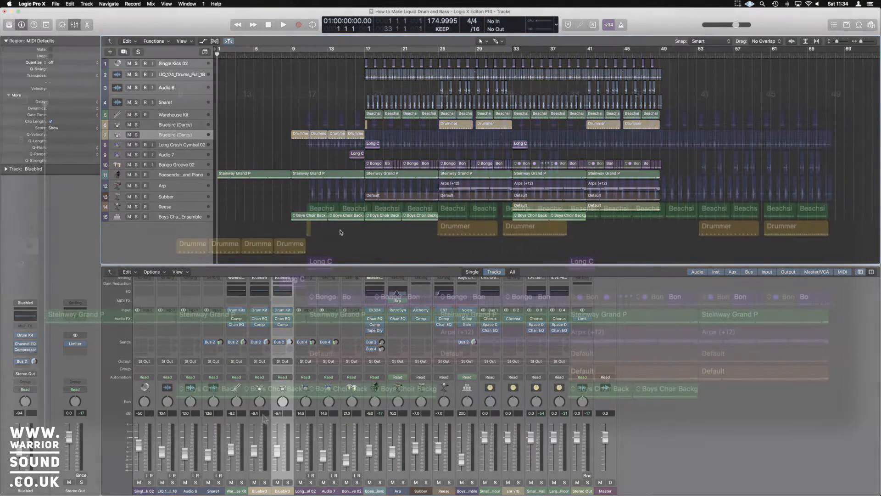
# Play back the whole arrangement with a cycle range from bar 1 to bar 49, and turn cycle mode off after stopping.
pyautogui.press('space')
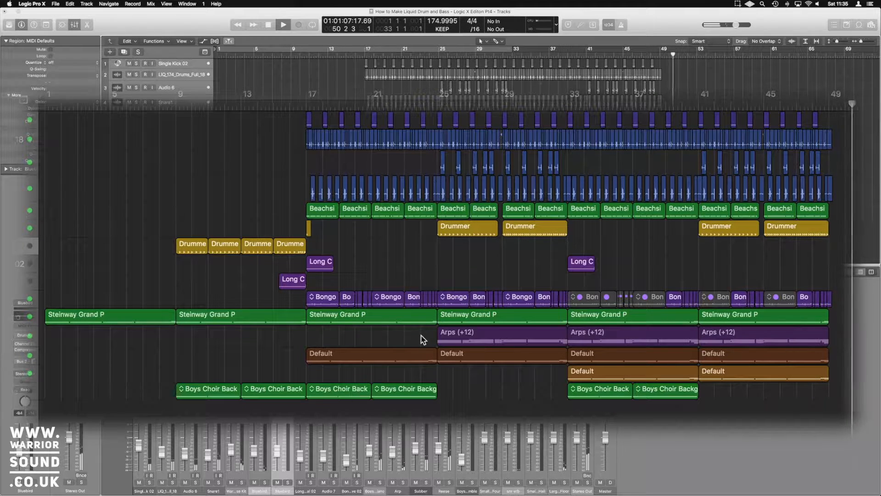
pyautogui.moveTo(662, 50); pyautogui.dragTo(139, 47)
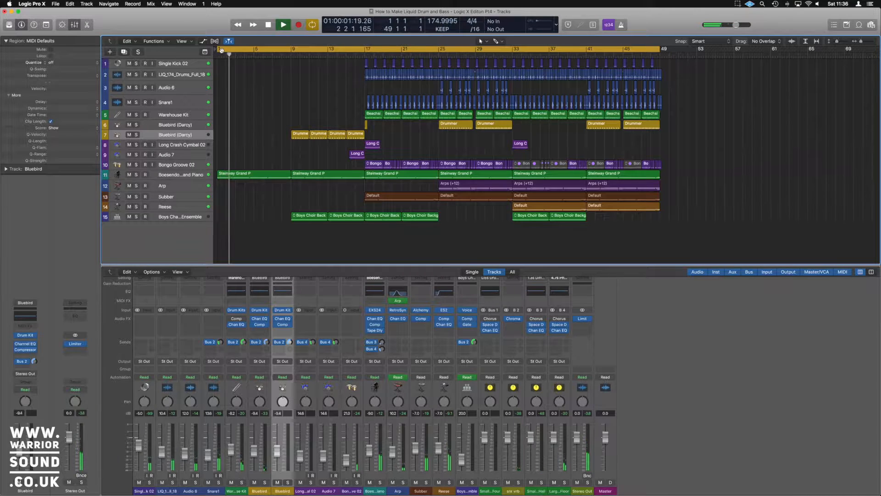
pyautogui.press('space')
pyautogui.press('c')
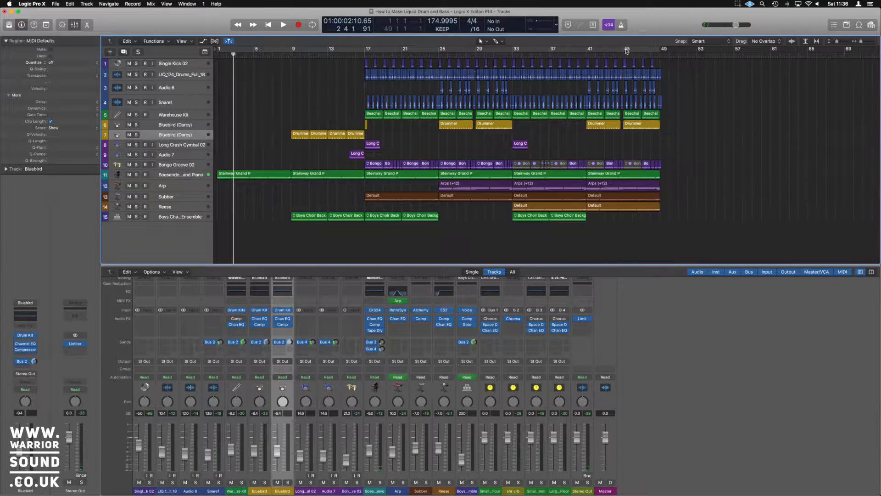
# Copy the reversed crash on the Audio 7 track so it ends at bar 49, and audition it with bars 45 to 49 cycled.
pyautogui.moveTo(628, 51); pyautogui.dragTo(661, 51)
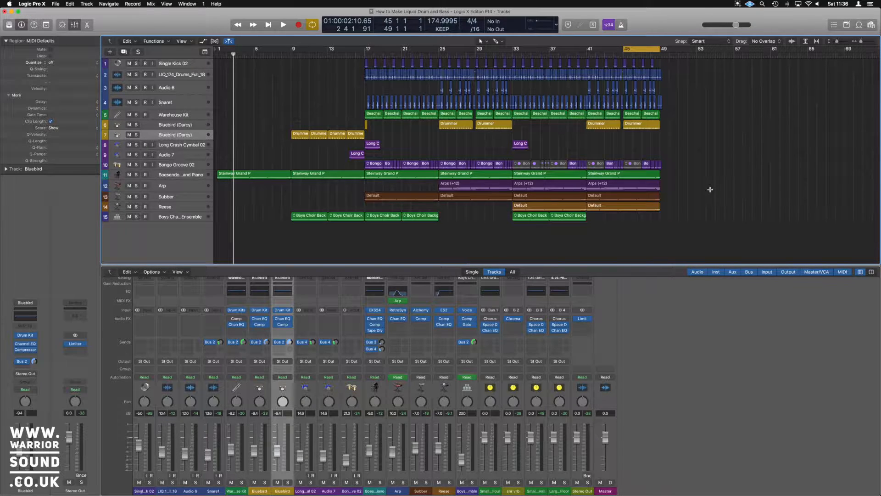
pyautogui.click(357, 153)
pyautogui.moveTo(594, 152); pyautogui.dragTo(652, 158)
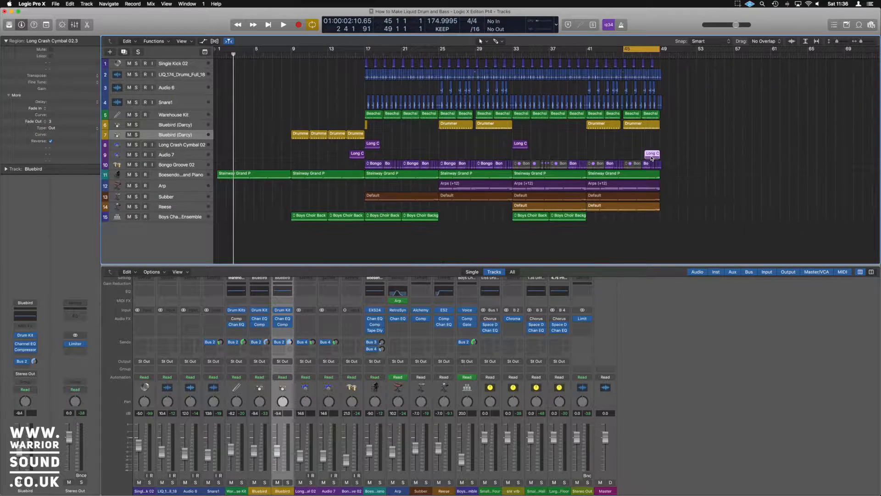
pyautogui.press('space')
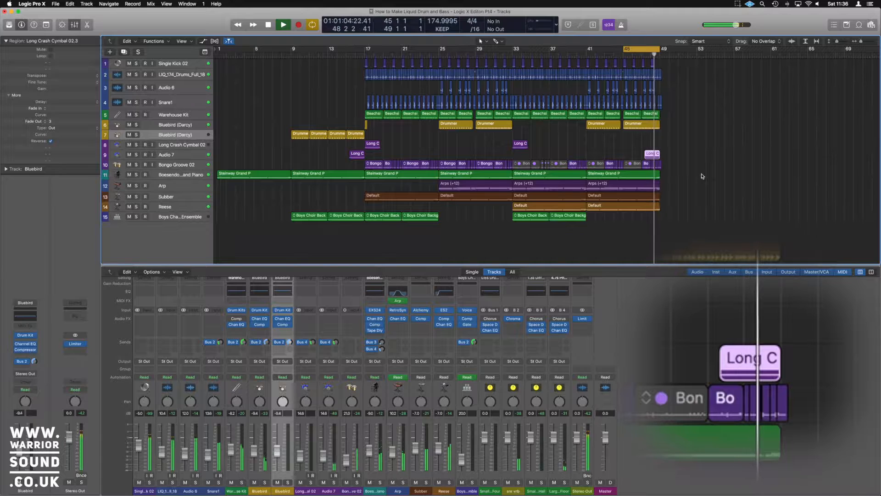
pyautogui.press('space')
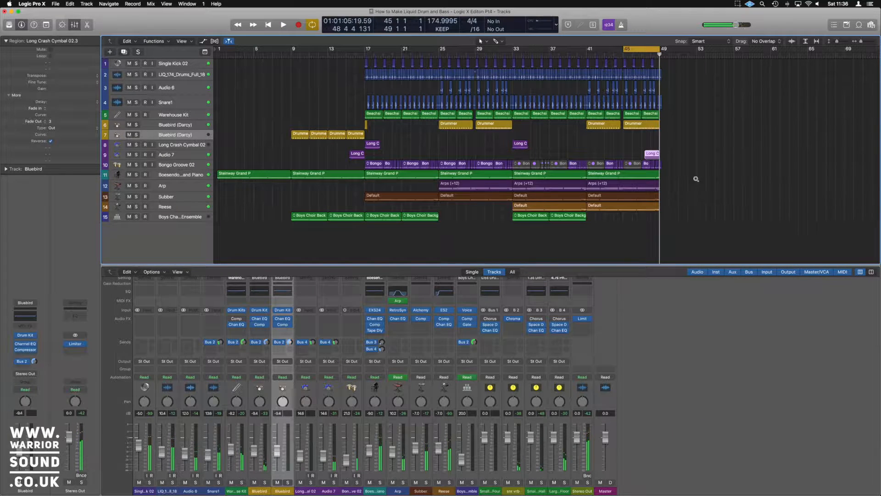
# Add one software instrument track using Alchemy and move it below the Boys Chamber Ensemble track.
pyautogui.scroll(5, 696, 179)
pyautogui.scroll(-3, 696, 179)
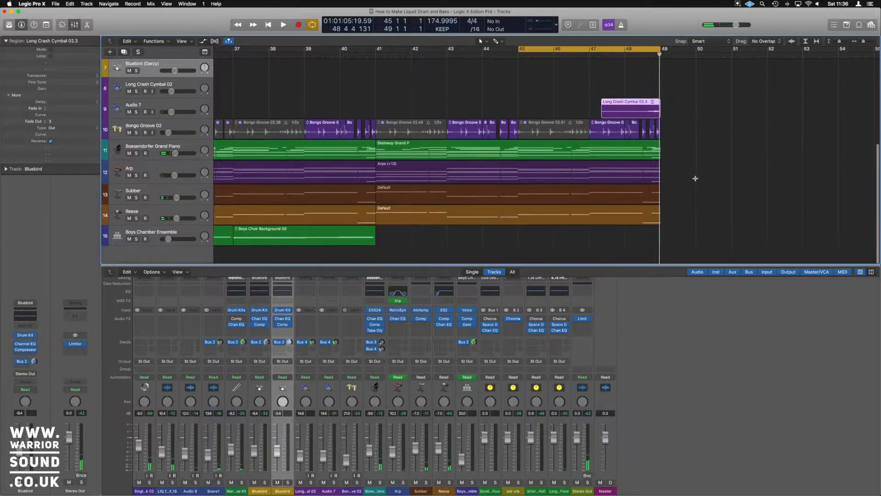
pyautogui.hscroll(-3, 696, 179)
pyautogui.scroll(-3, 697, 180)
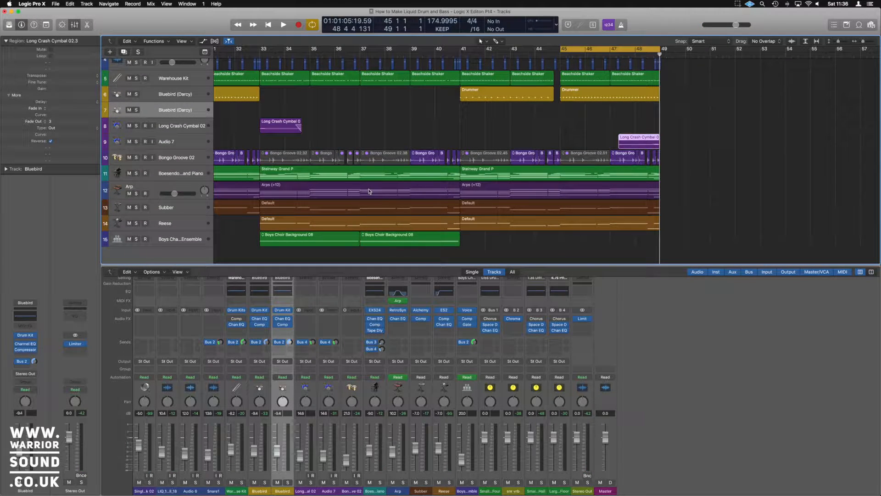
pyautogui.click(110, 54)
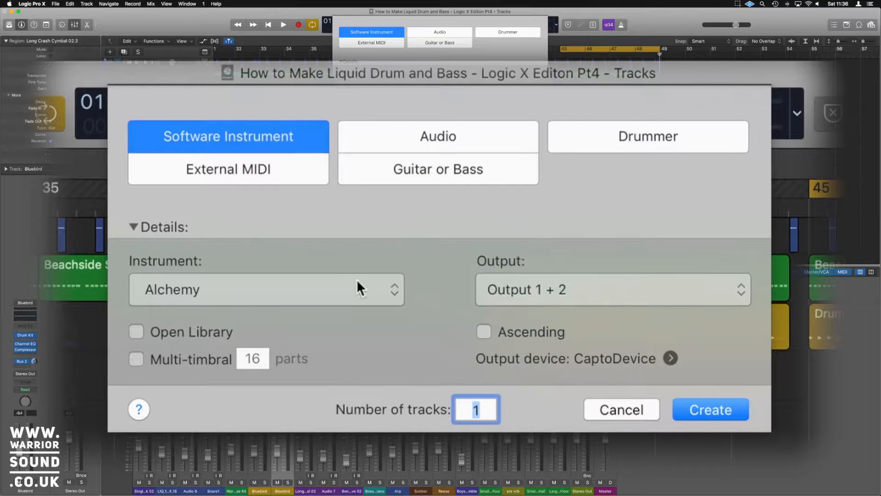
pyautogui.click(715, 410)
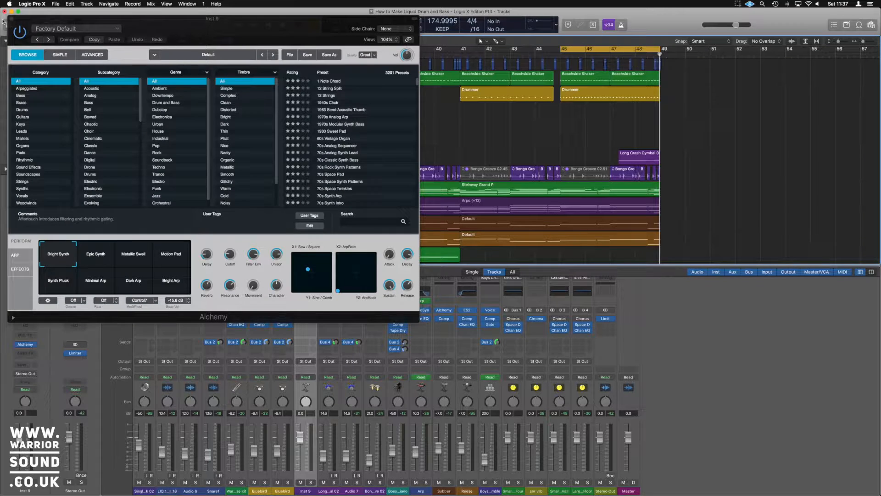
pyautogui.click(12, 19)
pyautogui.scroll(-3, 193, 193)
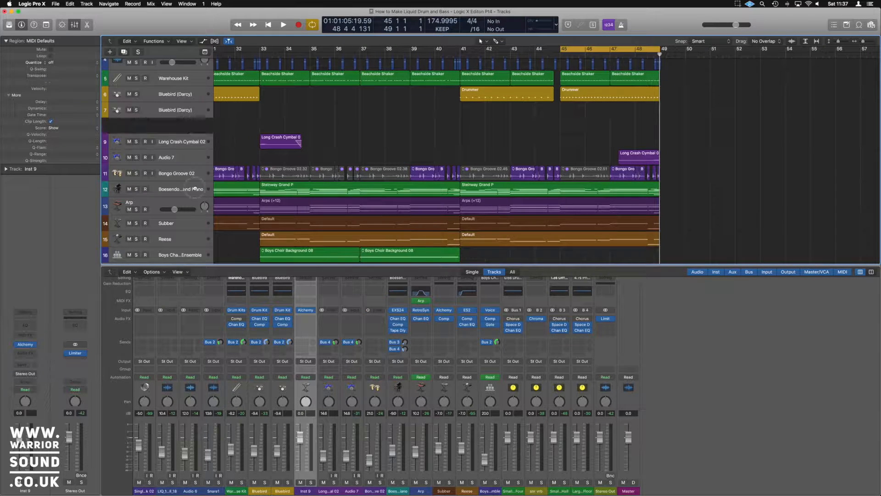
pyautogui.moveTo(194, 282); pyautogui.dragTo(194, 248)
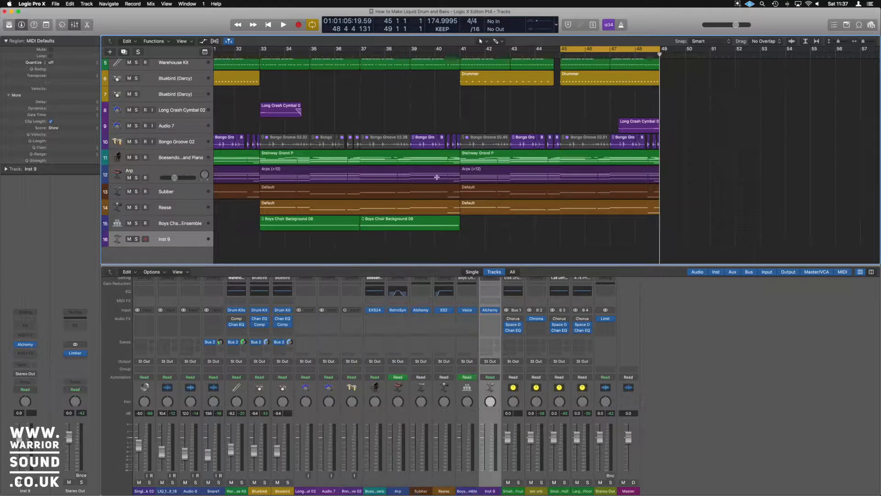
# Solo the tracks from Single Kick 02 through Long Crash Cymbal 02 and listen to the cycled bars.
pyautogui.scroll(-2, 437, 180)
pyautogui.hscroll(-5, 437, 180)
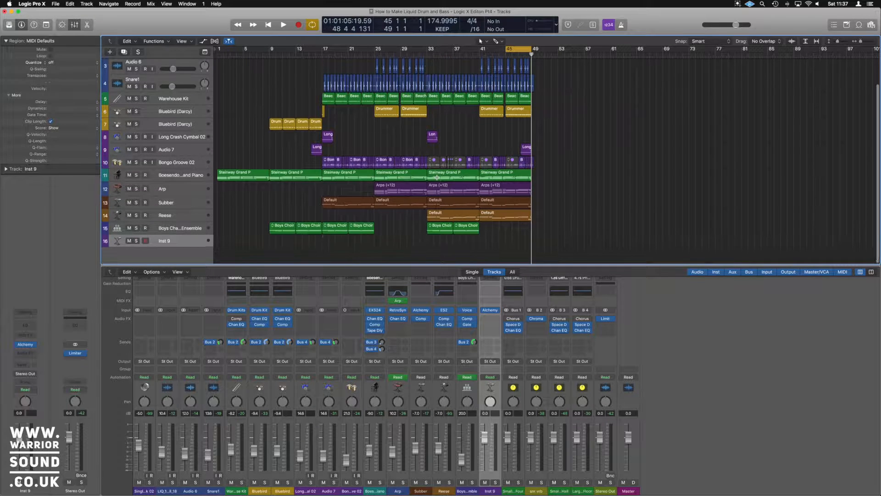
pyautogui.scroll(3, 437, 178)
pyautogui.scroll(3, 437, 177)
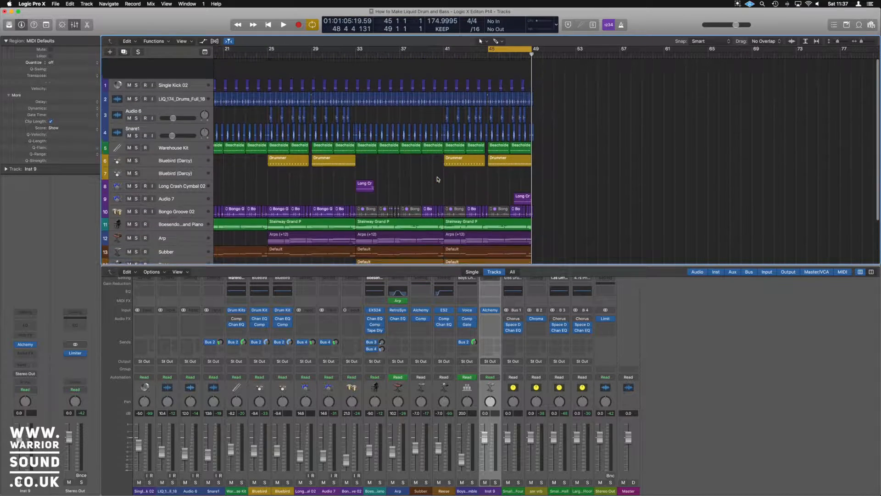
pyautogui.scroll(3, 437, 179)
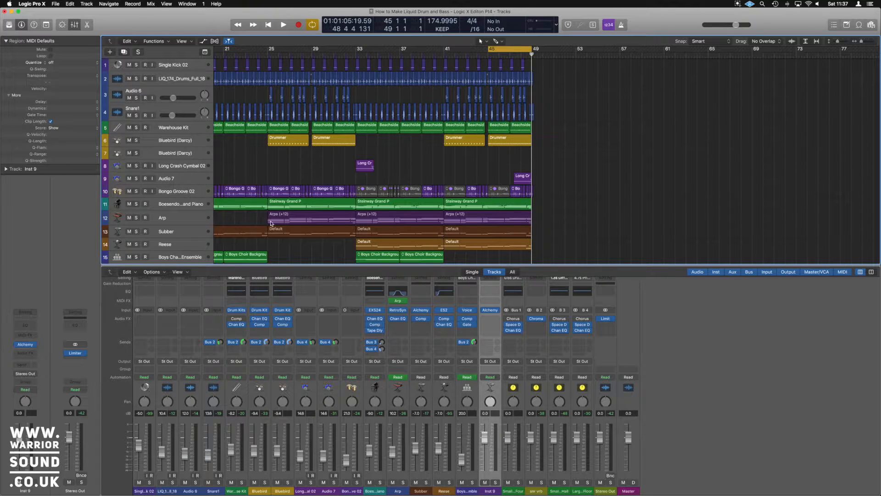
pyautogui.click(199, 66)
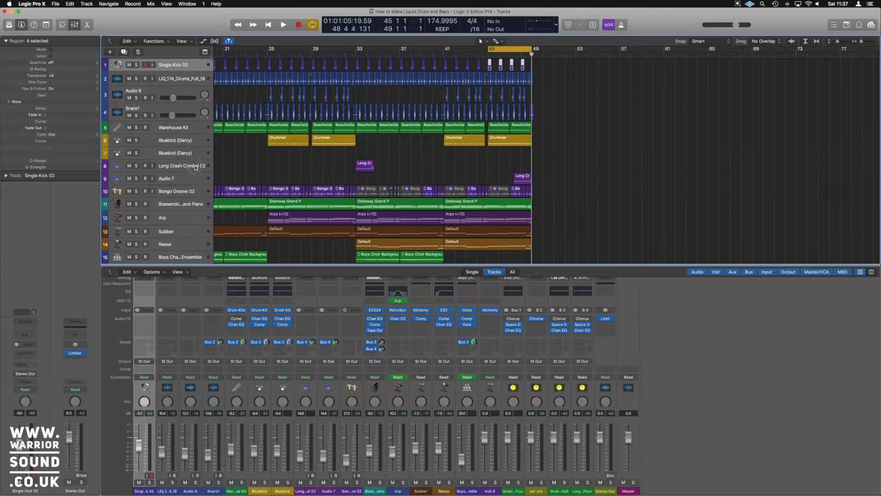
pyautogui.keyDown('shift'); pyautogui.click(195, 167); pyautogui.keyUp('shift')
pyautogui.click(136, 65)
pyautogui.press('space')
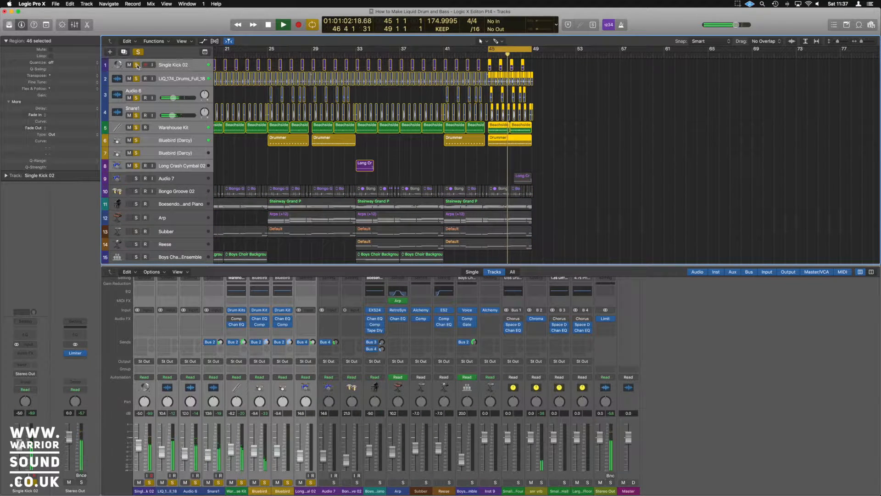
pyautogui.press('space')
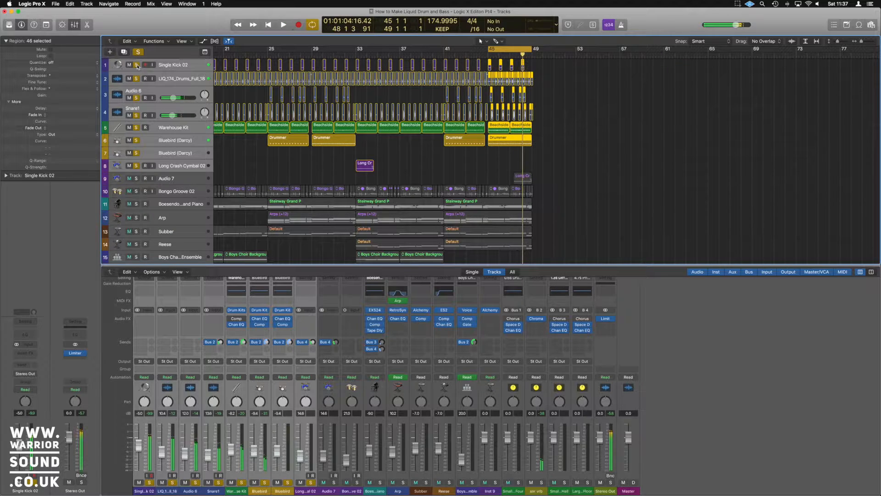
# Clear all solos at once and select only the LIQ_174_Drums_Full_18 track.
pyautogui.click(542, 79)
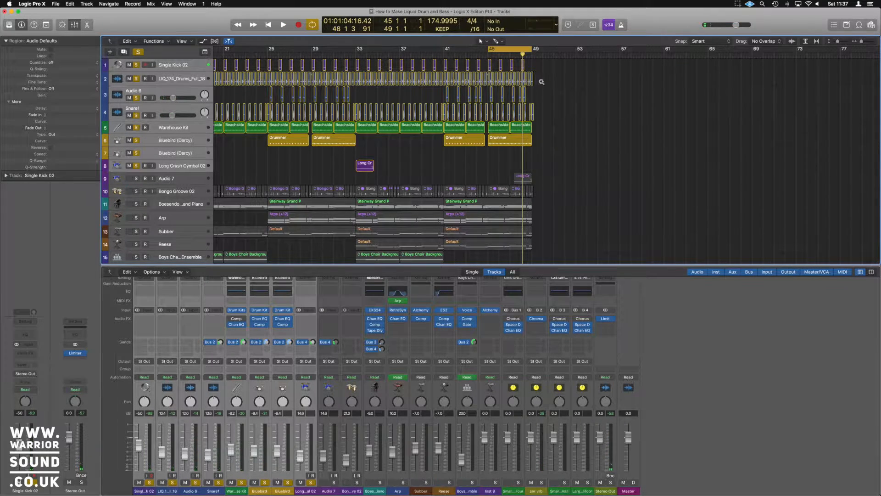
pyautogui.scroll(5, 541, 82)
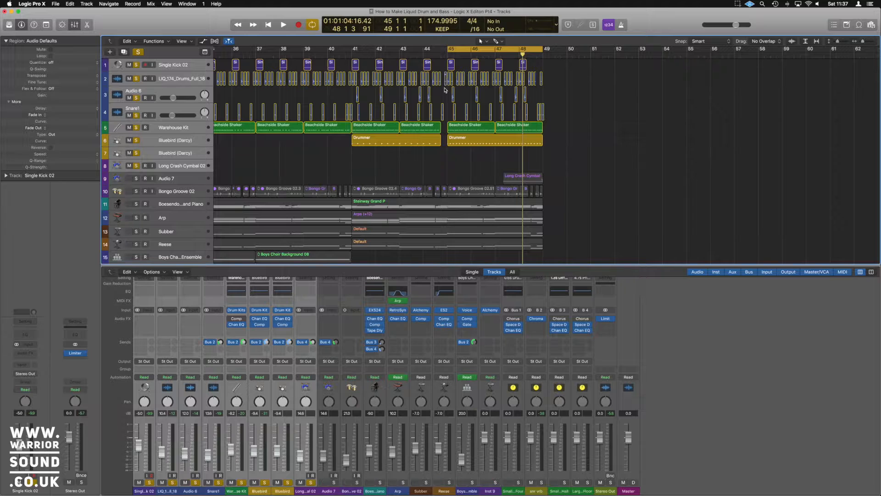
pyautogui.click(183, 73)
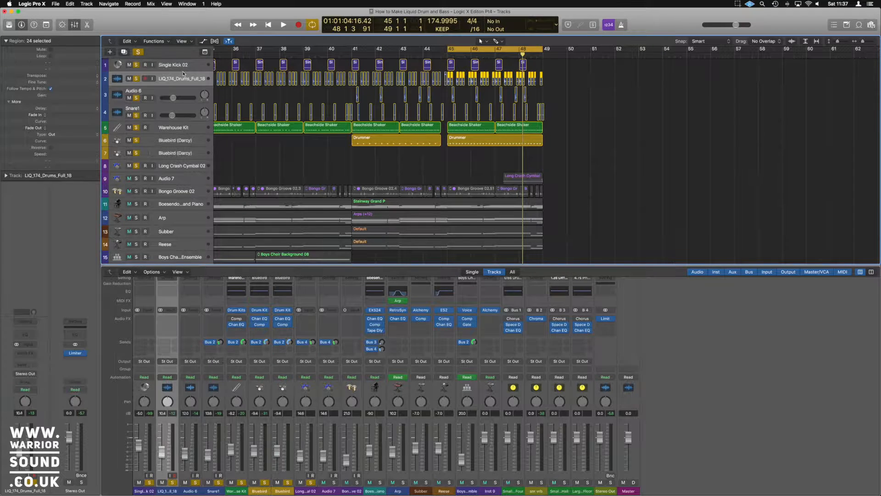
pyautogui.click(138, 53)
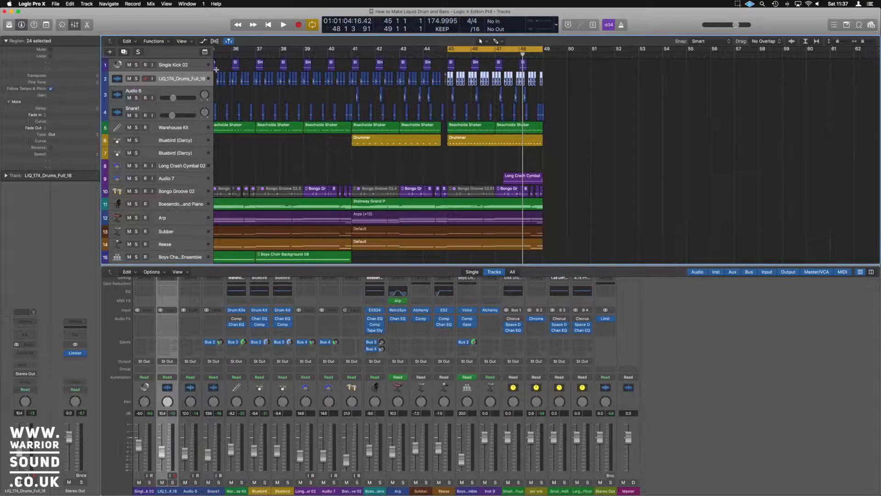
# Solo Single Kick 02, LIQ_174_Drums_Full_18 and Audio 6 in turn, playing the cycled bars as the layers build up.
pyautogui.click(178, 65)
pyautogui.click(136, 65)
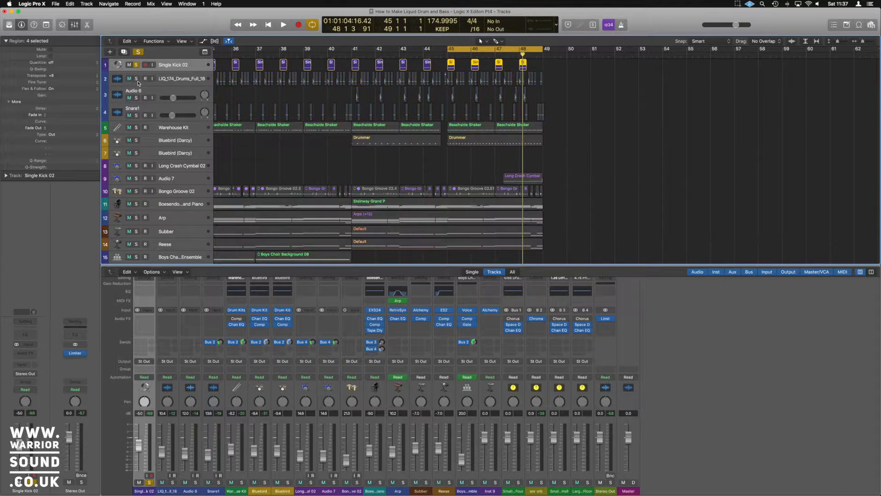
pyautogui.press('space')
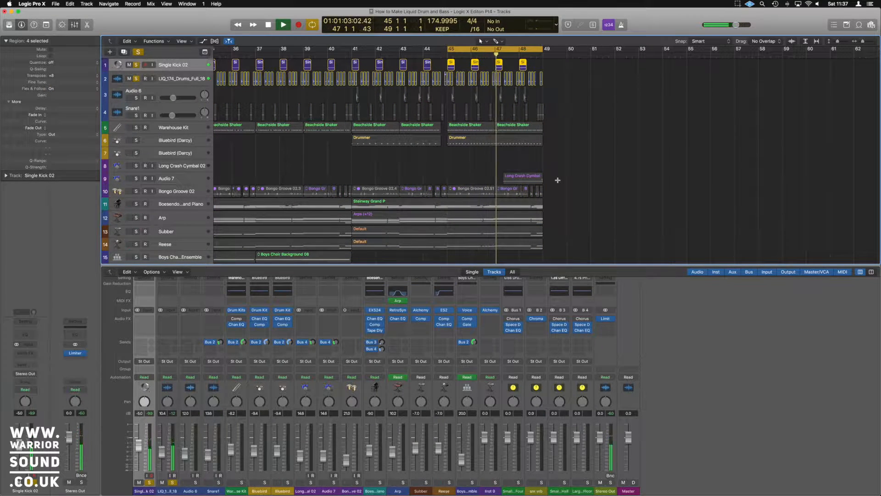
pyautogui.press('space')
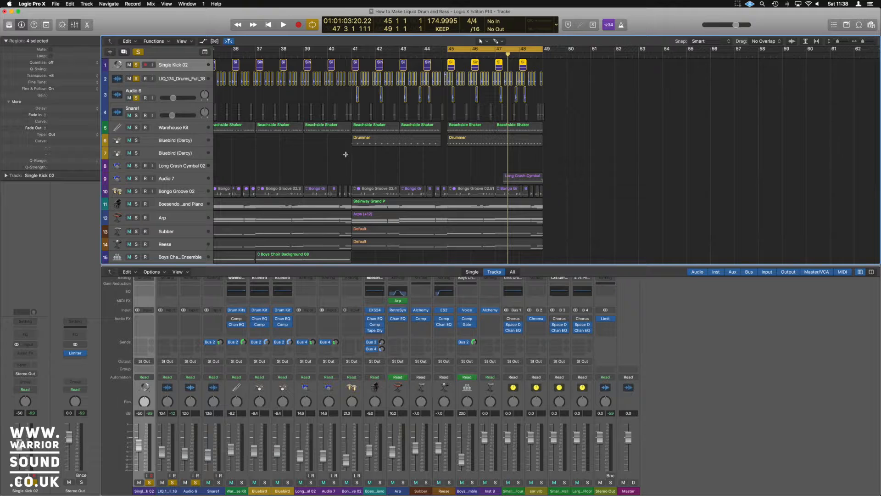
pyautogui.press('space')
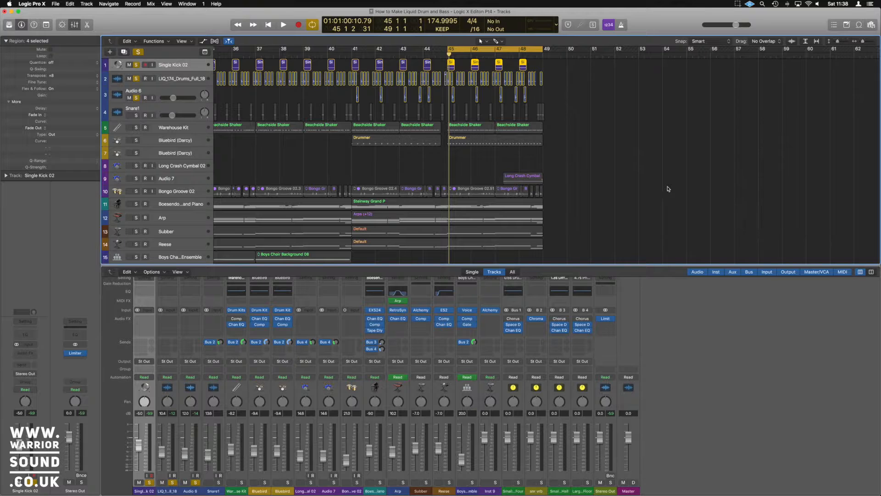
pyautogui.press('space')
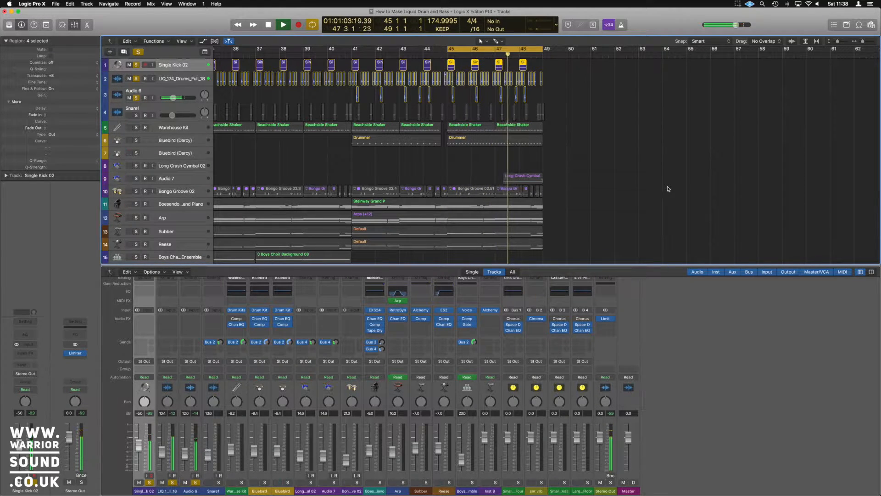
pyautogui.press('space')
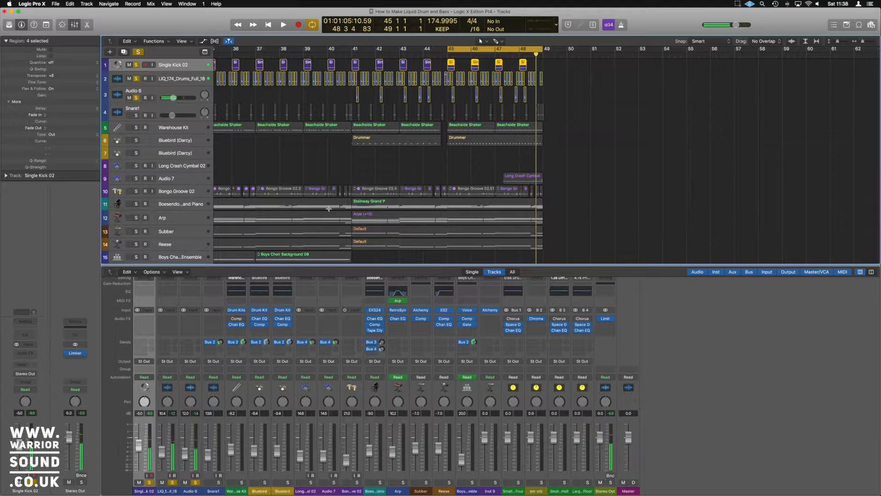
# Add the Snare1 track to the soloed drums and play the cycled bars to hear the closing snare fill.
pyautogui.click(159, 109)
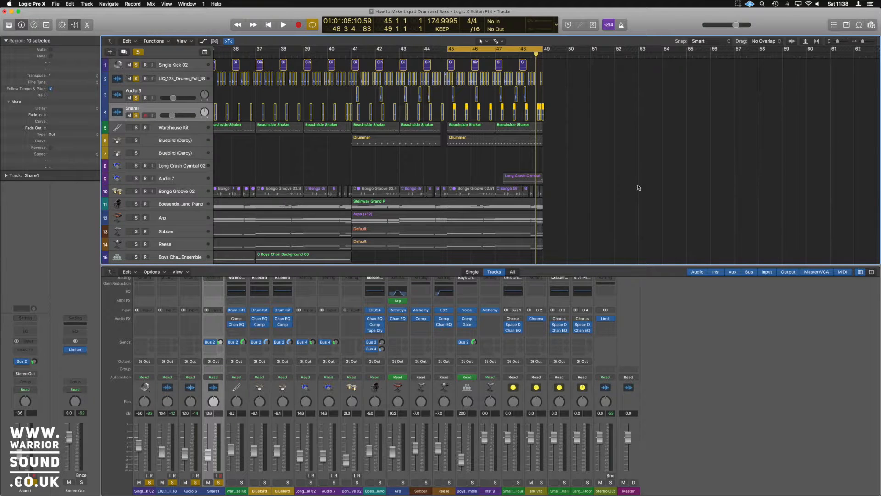
pyautogui.press('space')
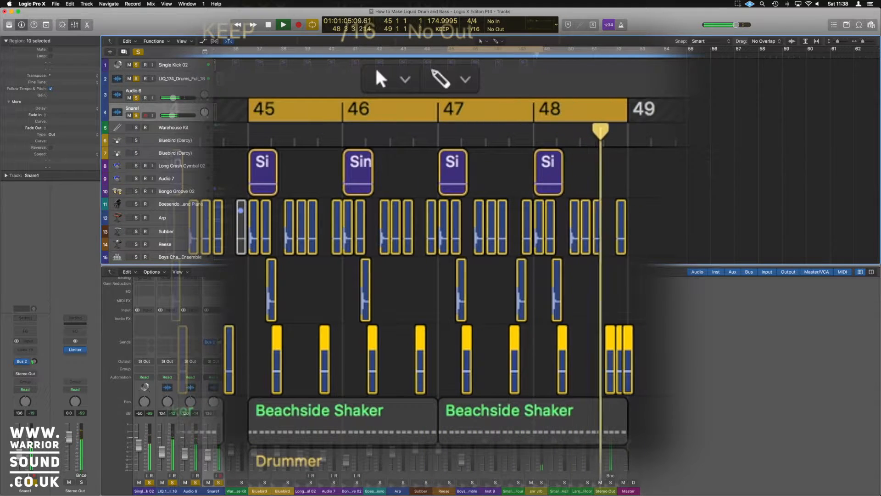
pyautogui.press('space')
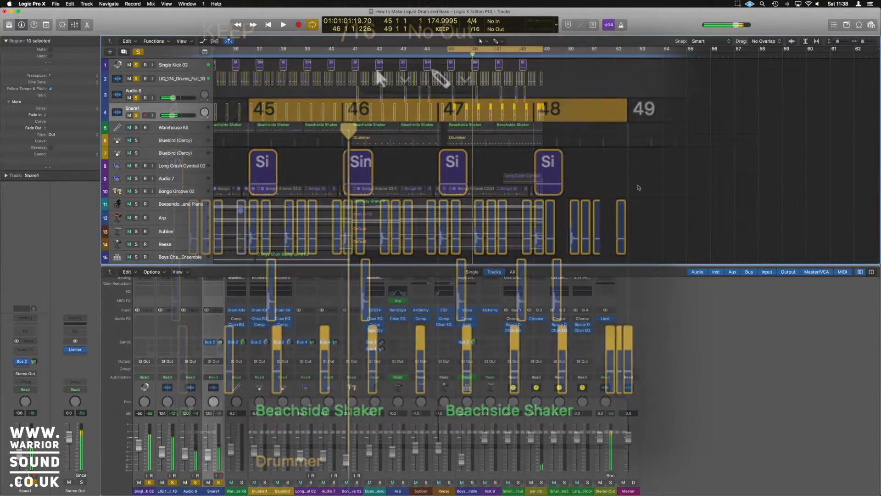
# Unsolo the Snare1, Audio 6, LIQ_174_Drums_Full_18 and Single Kick 02 tracks.
pyautogui.click(136, 115)
pyautogui.click(136, 98)
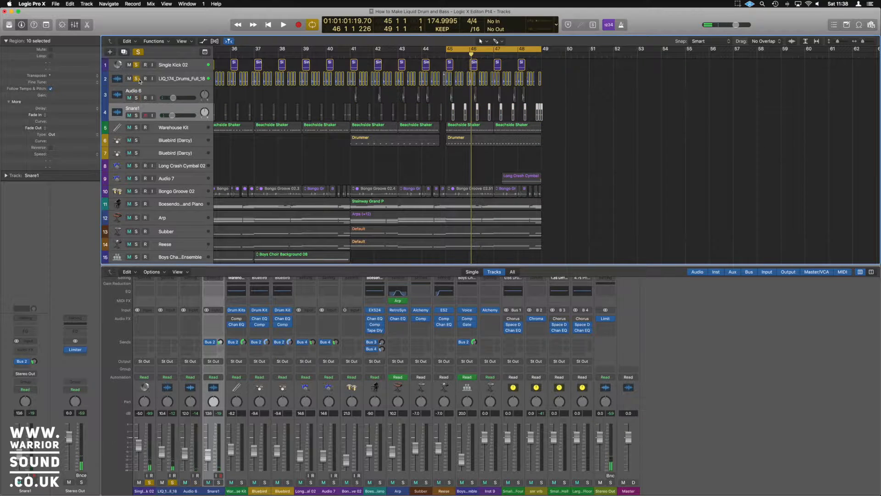
pyautogui.click(136, 78)
pyautogui.click(136, 64)
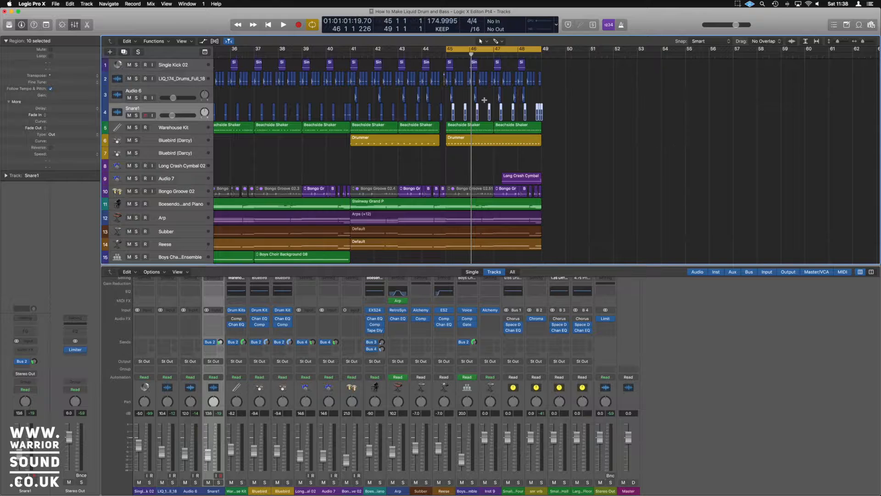
pyautogui.scroll(-1, 263, 169)
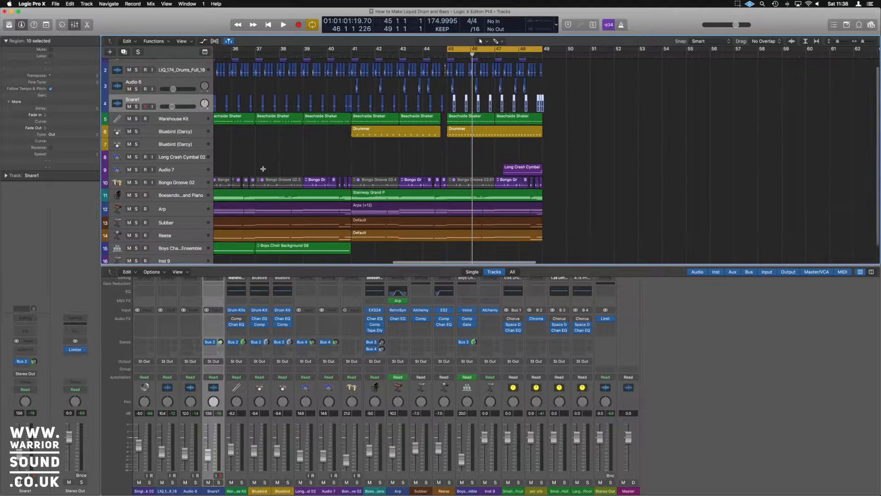
# Solo the Boesendorfer Grand Piano, add the Arp, playing the cycled bars with each, and unsolo both tracks.
pyautogui.click(149, 201)
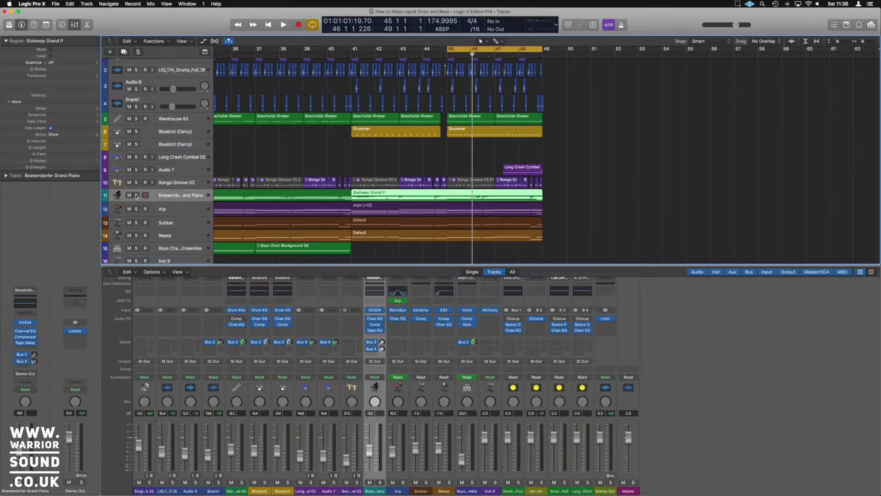
pyautogui.click(137, 196)
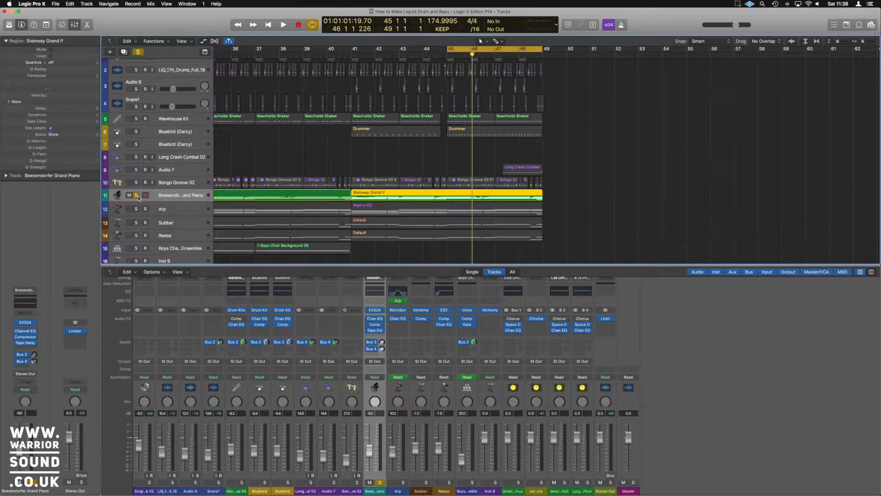
pyautogui.press('space')
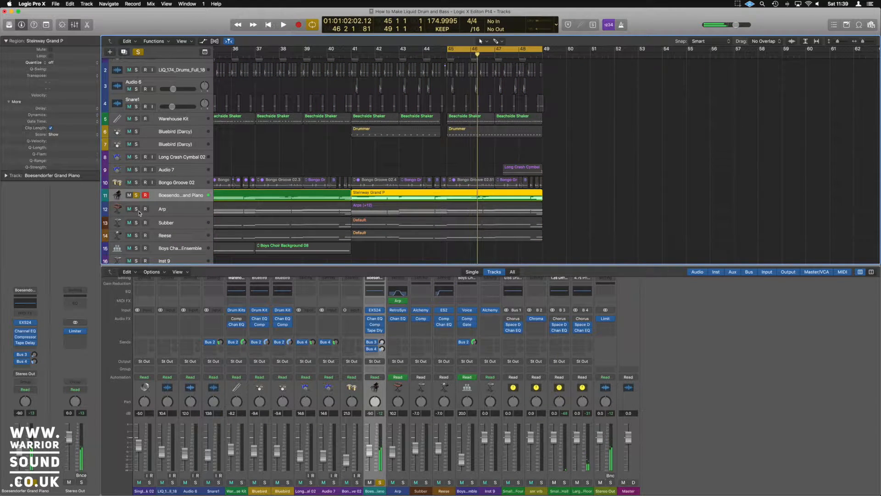
pyautogui.click(136, 210)
pyautogui.click(137, 223)
pyautogui.click(136, 223)
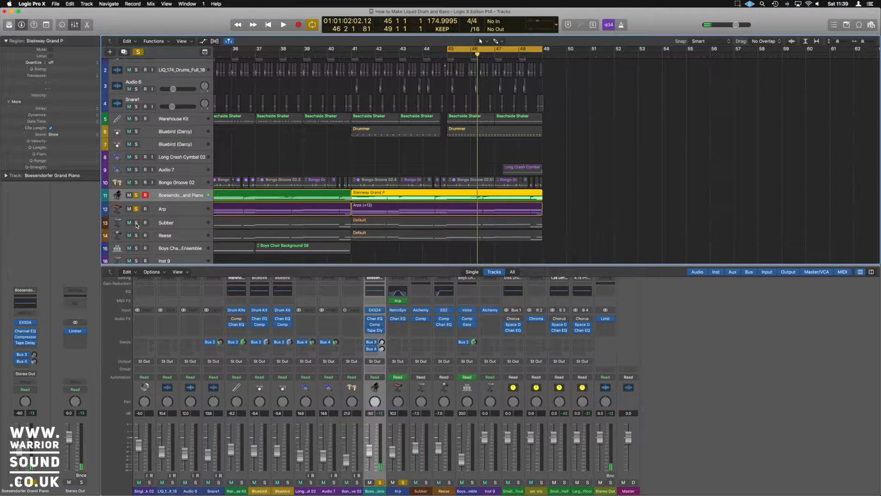
pyautogui.press('space')
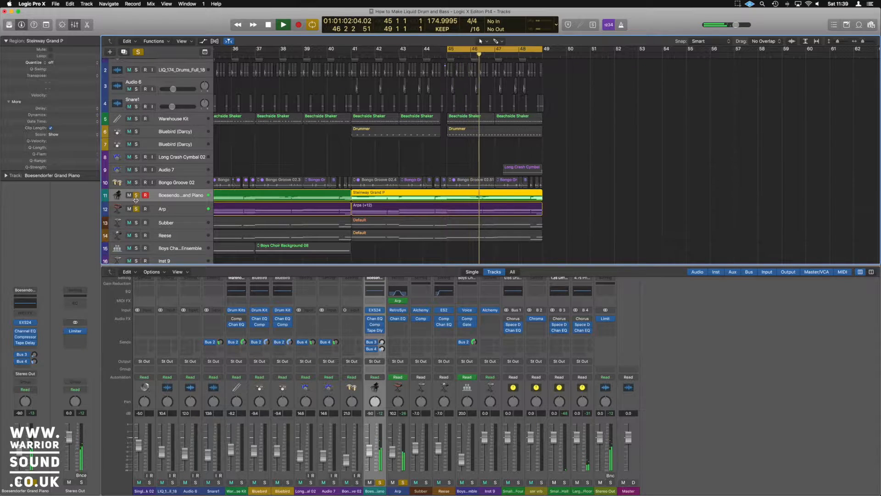
pyautogui.click(136, 196)
pyautogui.click(137, 209)
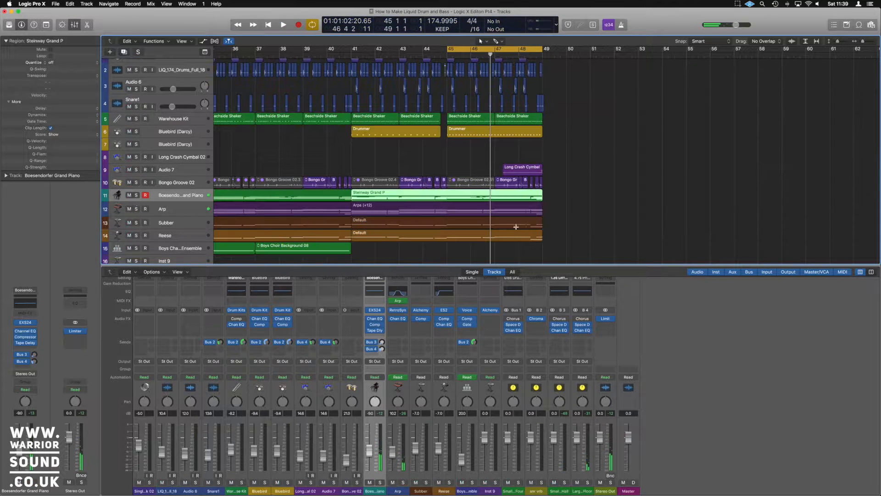
# Create an empty MIDI region on the Inst 9 track from bar 45 to just before bar 49.
pyautogui.scroll(-1, 570, 214)
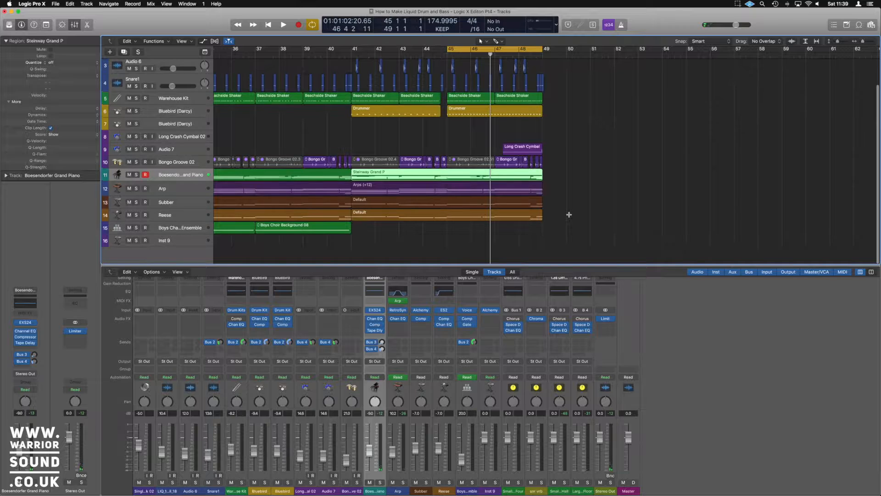
pyautogui.click(186, 247)
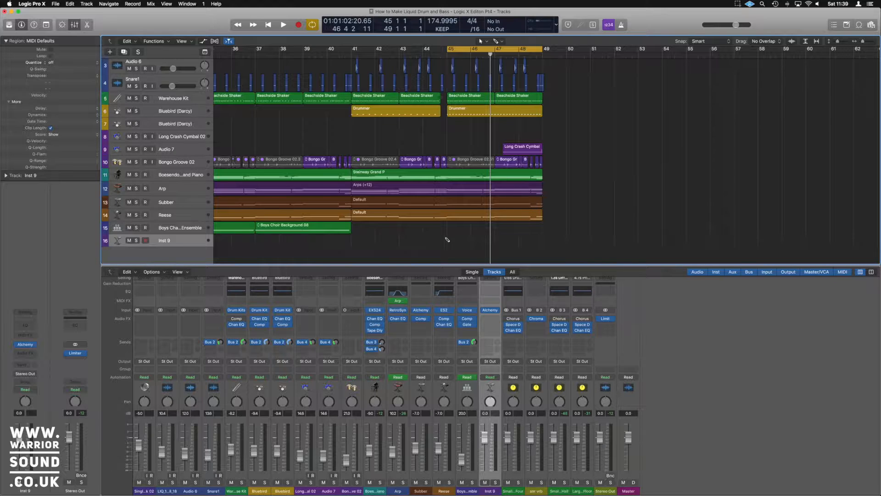
pyautogui.click(459, 241)
pyautogui.moveTo(470, 244); pyautogui.dragTo(539, 244)
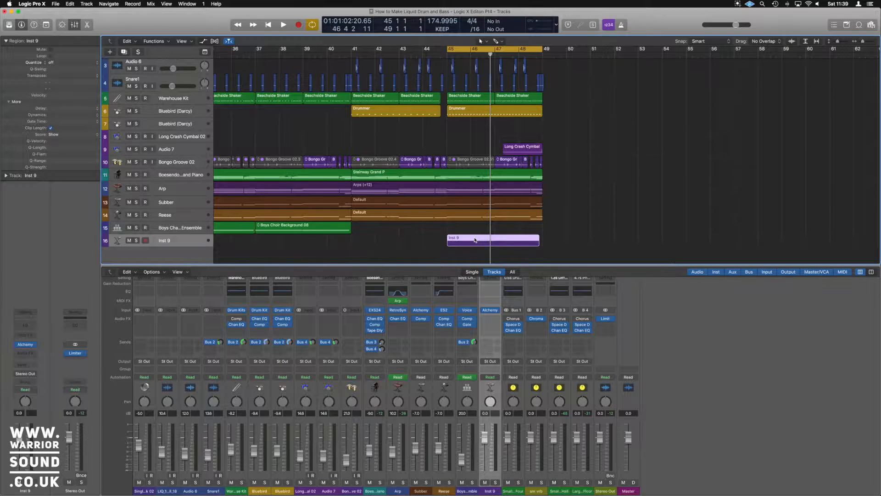
# Open the Inst 9 region for note editing and add a C3 note spanning the whole region.
pyautogui.doubleClick(475, 239)
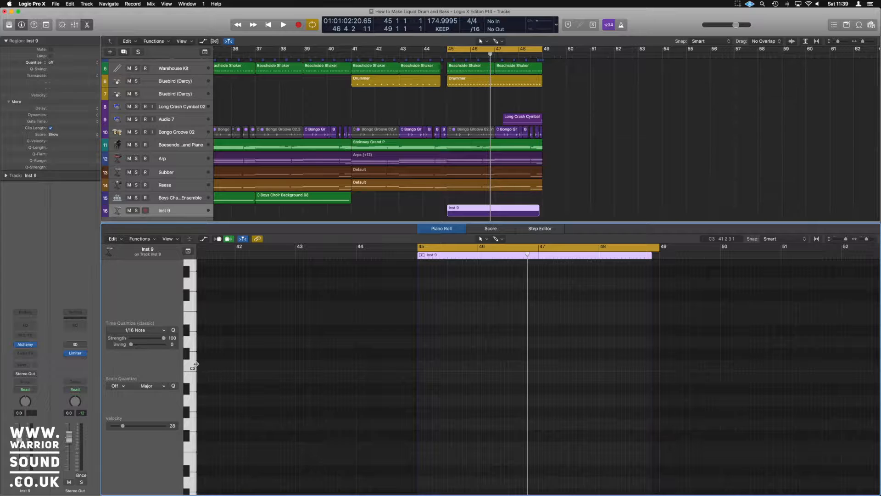
pyautogui.click(192, 364)
pyautogui.click(192, 364)
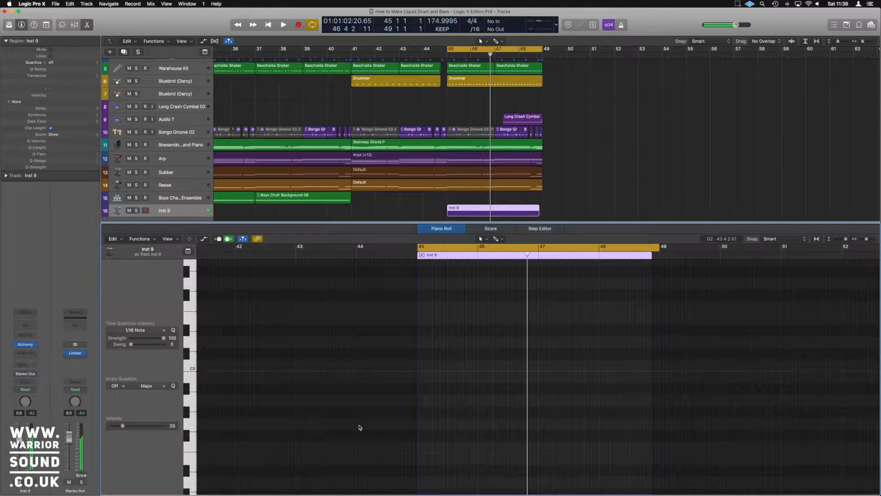
pyautogui.click(419, 366)
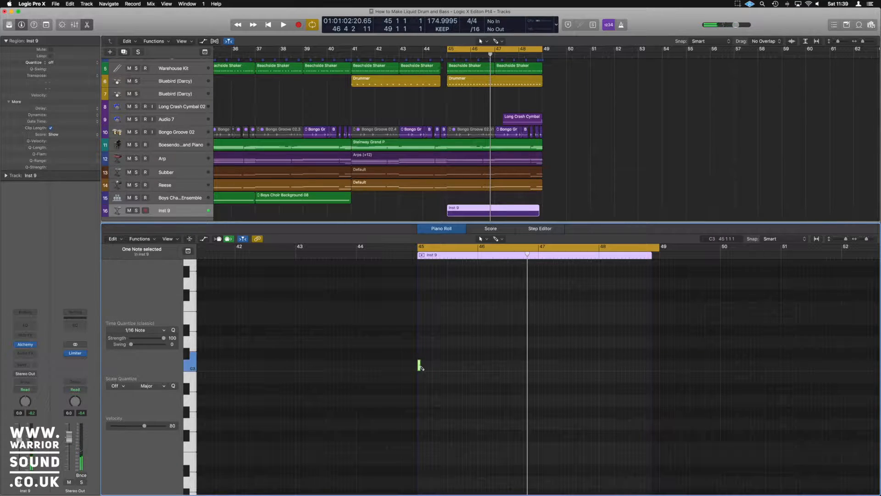
pyautogui.moveTo(420, 367); pyautogui.dragTo(652, 382)
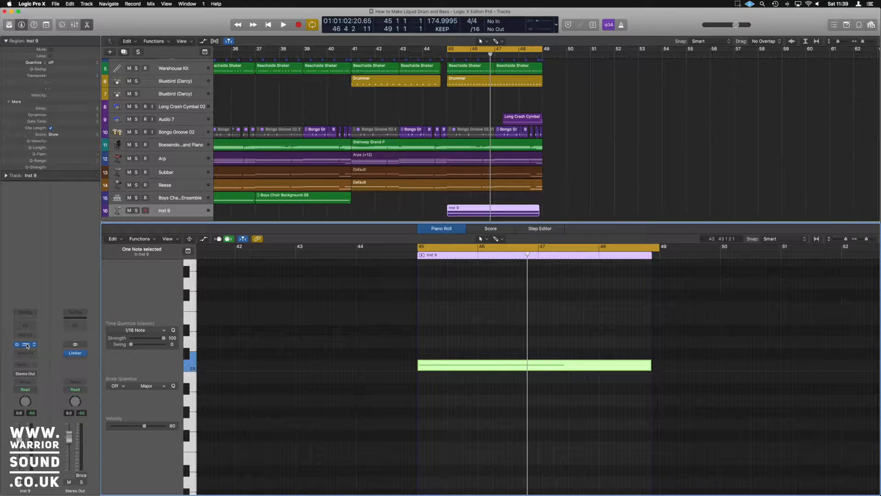
# Open the Alchemy synth on Inst 9 and initialise it to a blank preset.
pyautogui.click(26, 344)
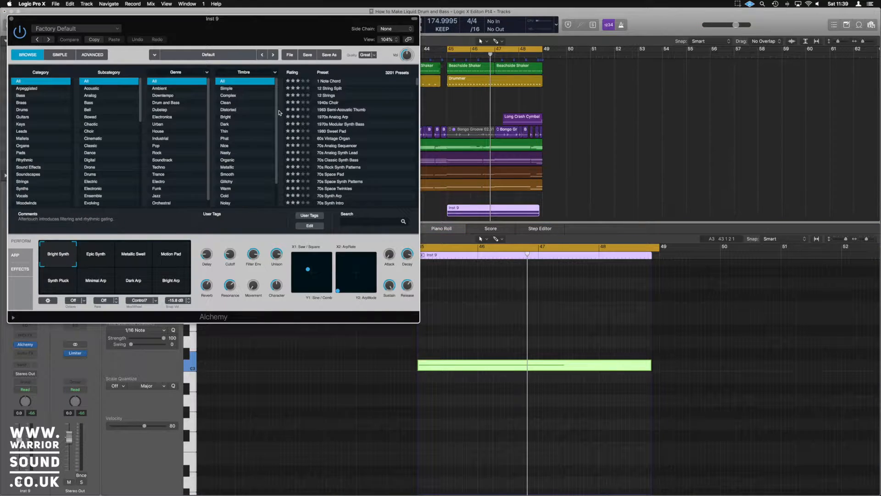
pyautogui.moveTo(243, 21); pyautogui.dragTo(490, 78)
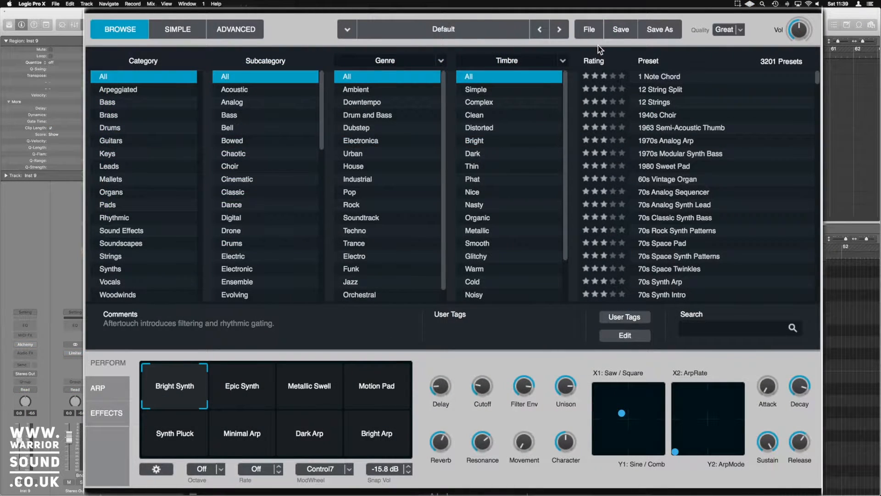
pyautogui.click(591, 31)
pyautogui.click(608, 66)
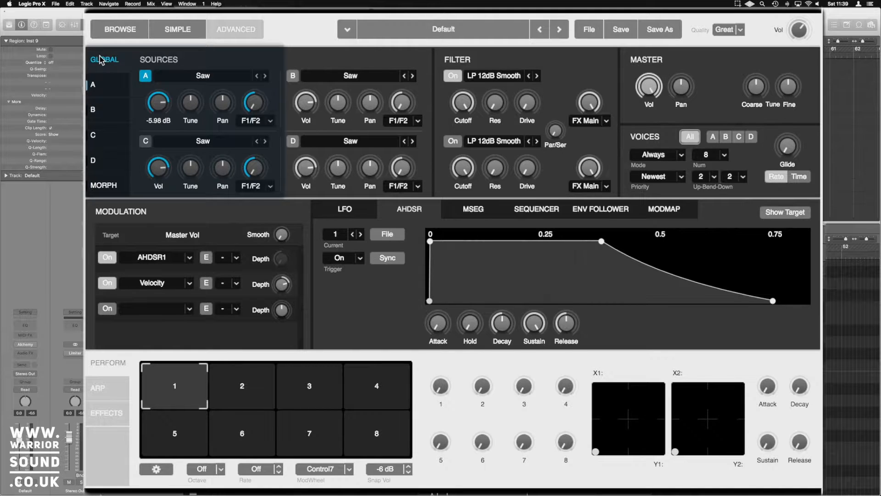
# Switch Alchemy's source A from the Saw oscillator to white noise, raise its low cut and adjust its high cut.
pyautogui.click(95, 87)
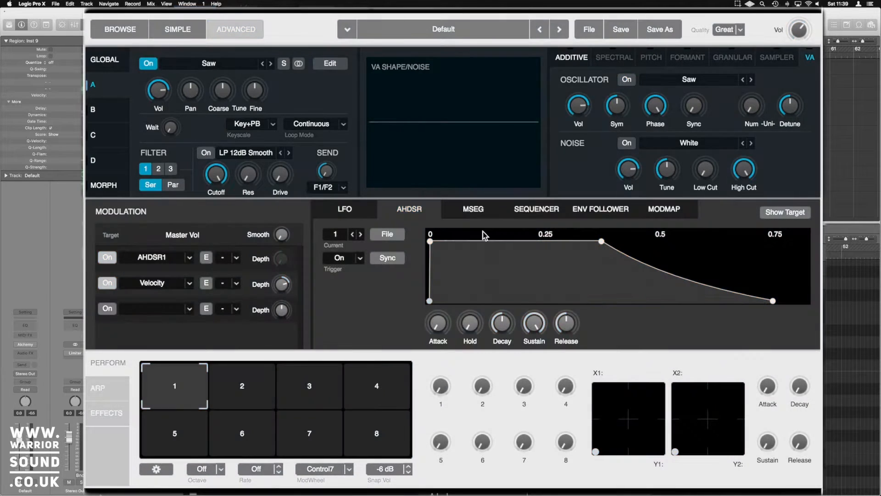
pyautogui.click(627, 143)
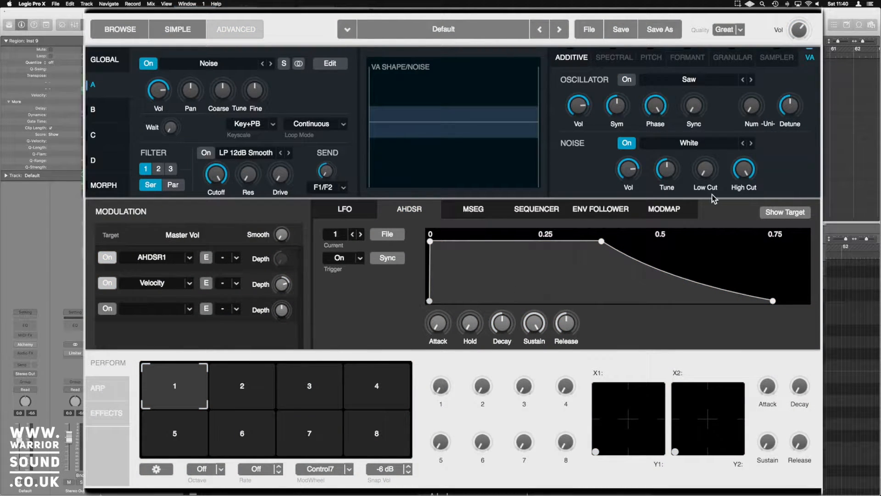
pyautogui.moveTo(704, 174); pyautogui.dragTo(708, 144)
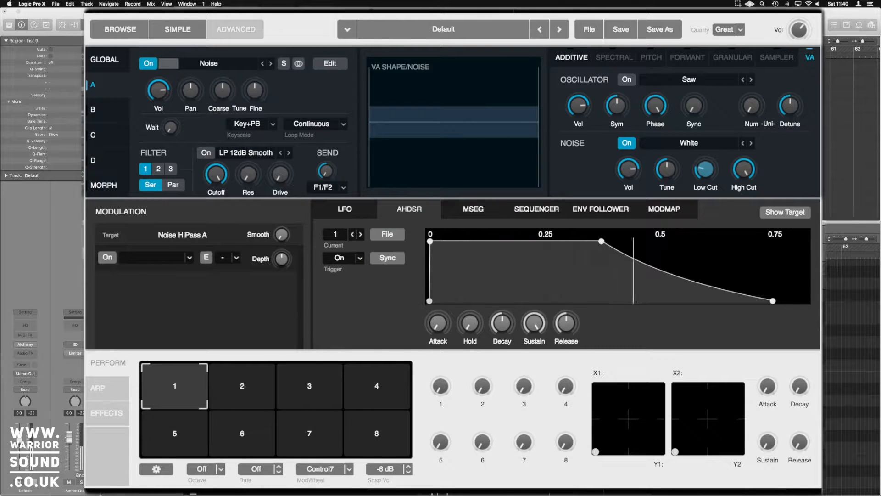
pyautogui.moveTo(743, 174)
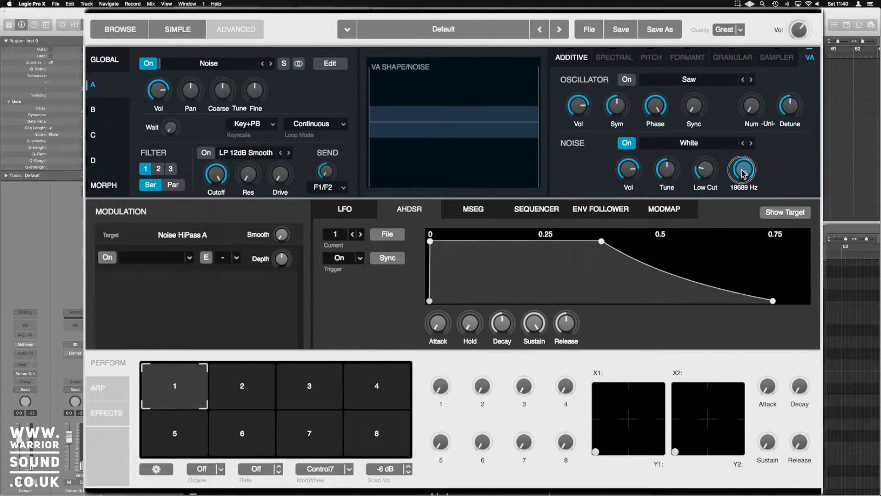
pyautogui.moveTo(742, 171); pyautogui.dragTo(742, 171)
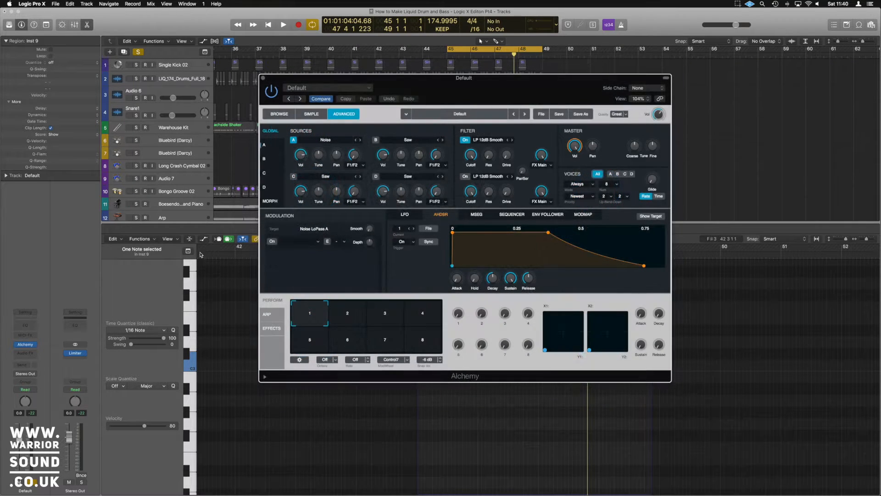
# Close the note editor and the Alchemy window and show automation on the tracks.
pyautogui.press('e')
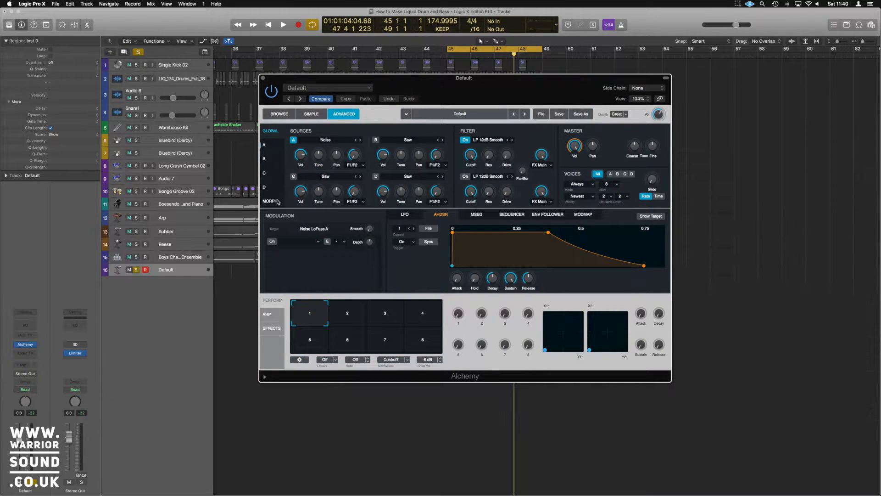
pyautogui.click(262, 79)
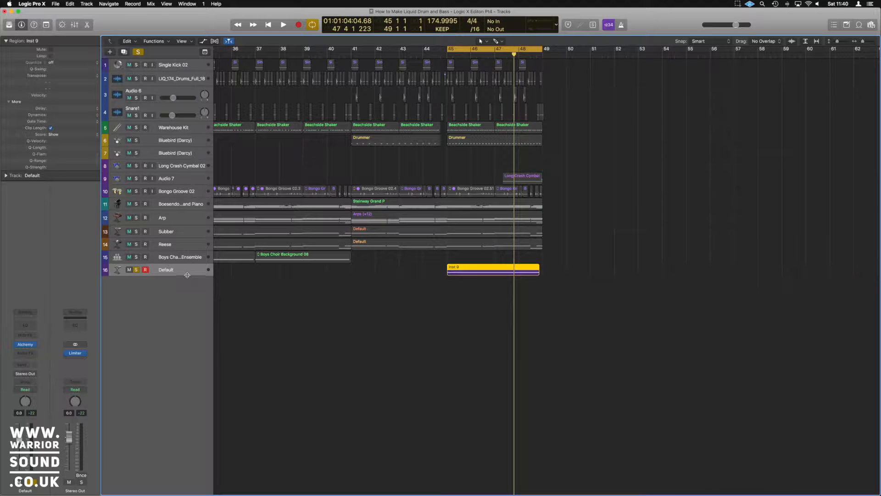
pyautogui.press('a')
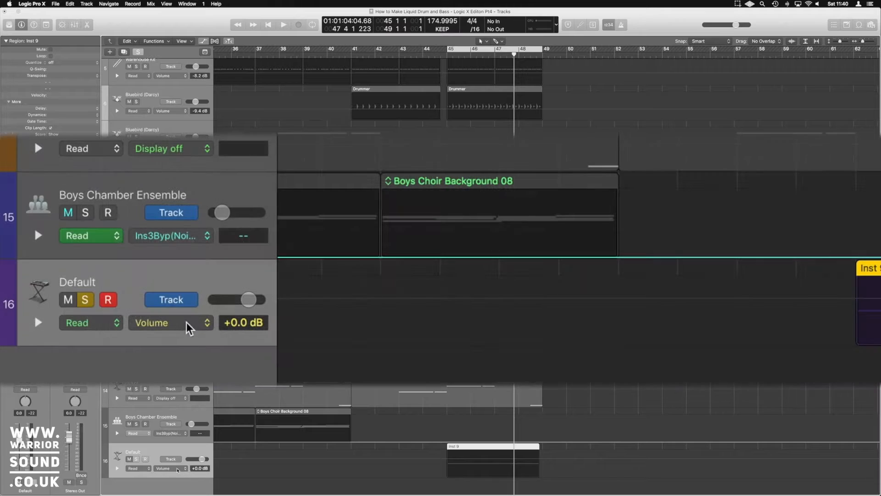
pyautogui.click(173, 469)
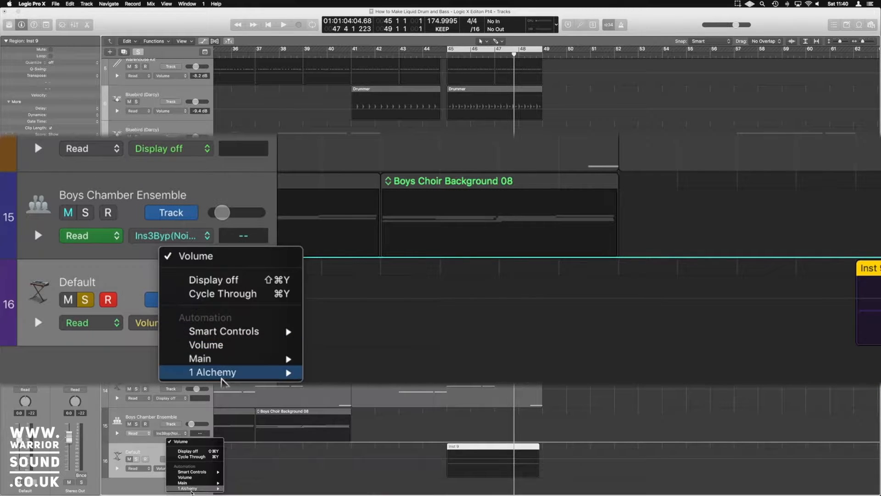
pyautogui.moveTo(192, 491)
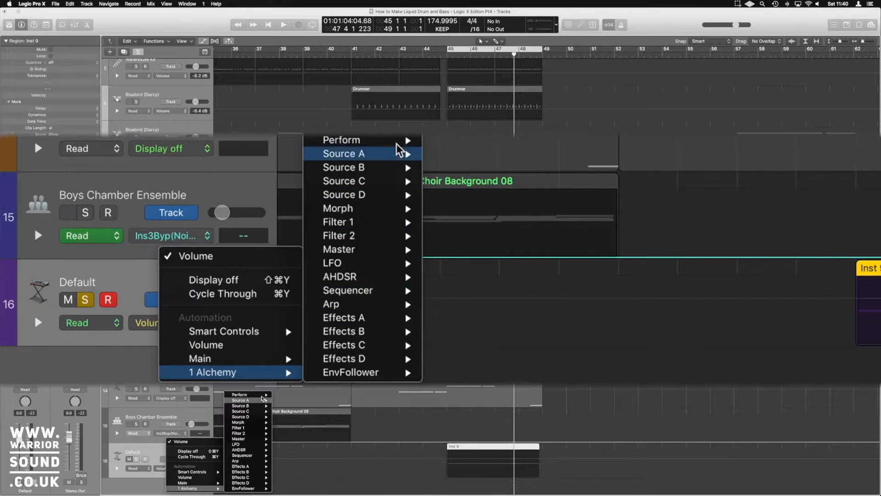
pyautogui.click(146, 487)
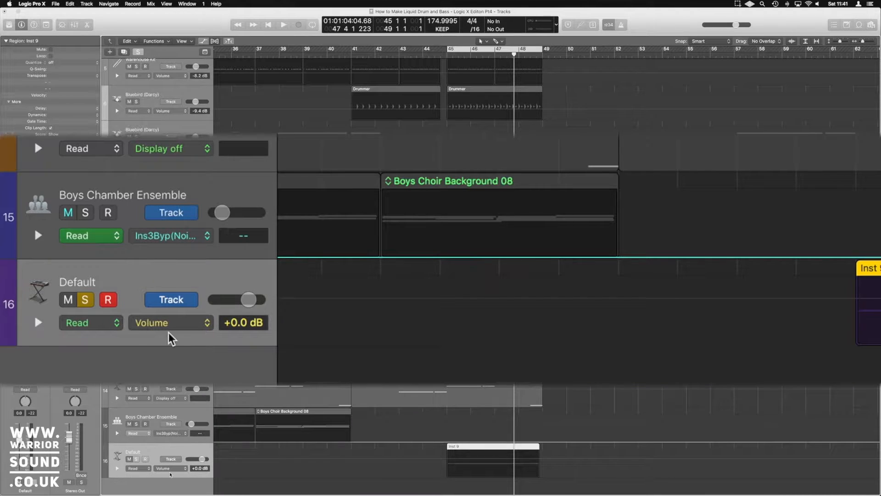
# Set the noise track's automation to Latch and record slight moves of Alchemy's Filter 1 cutoff, resonance and drive during playback.
pyautogui.click(136, 470)
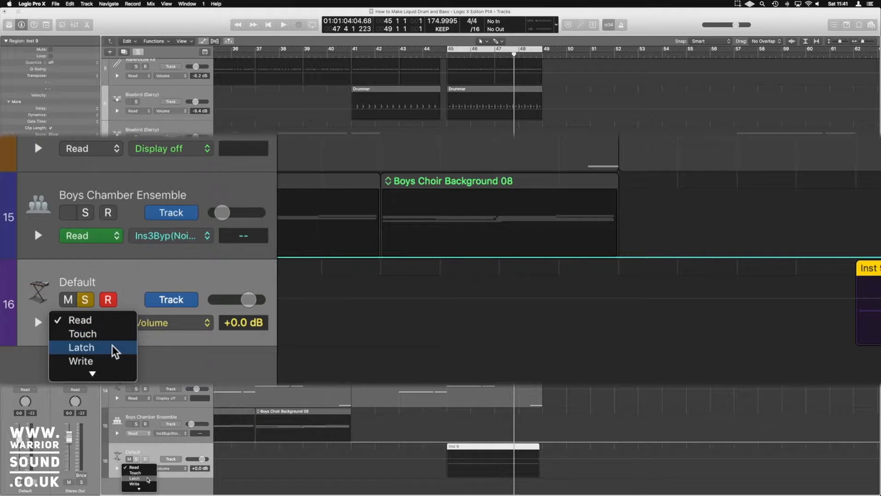
pyautogui.click(148, 479)
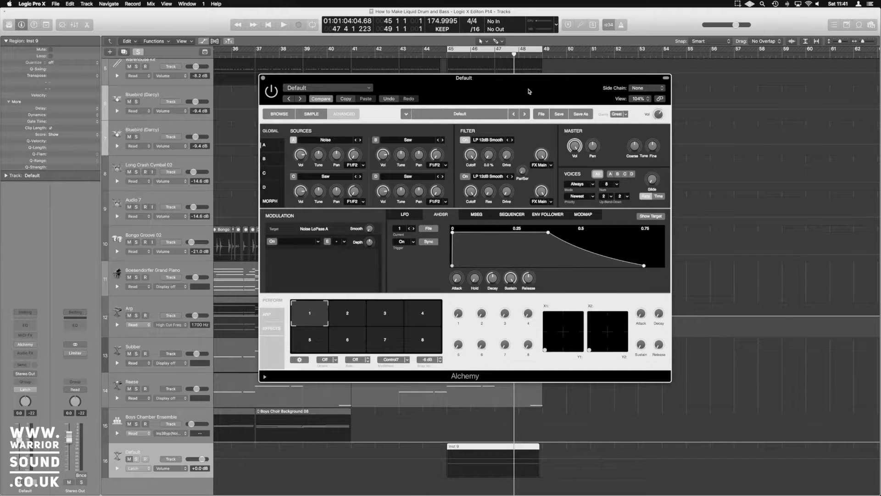
pyautogui.moveTo(533, 96); pyautogui.dragTo(386, 53)
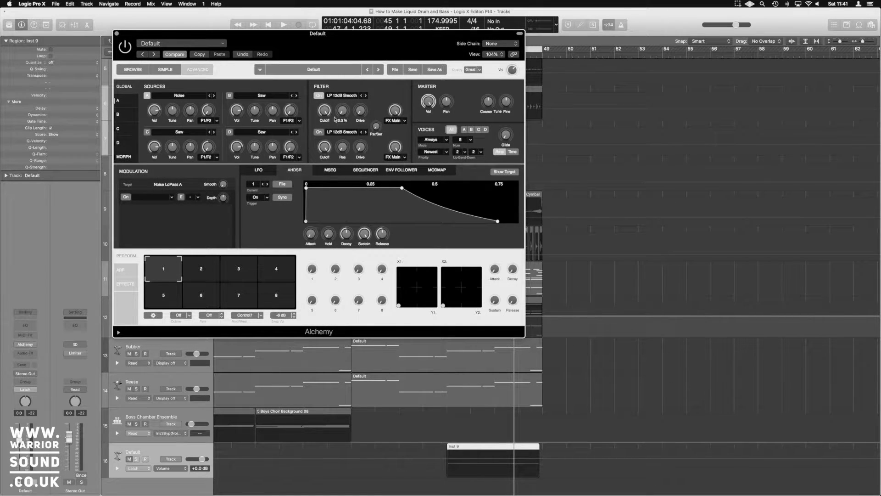
pyautogui.moveTo(354, 118)
pyautogui.press('space')
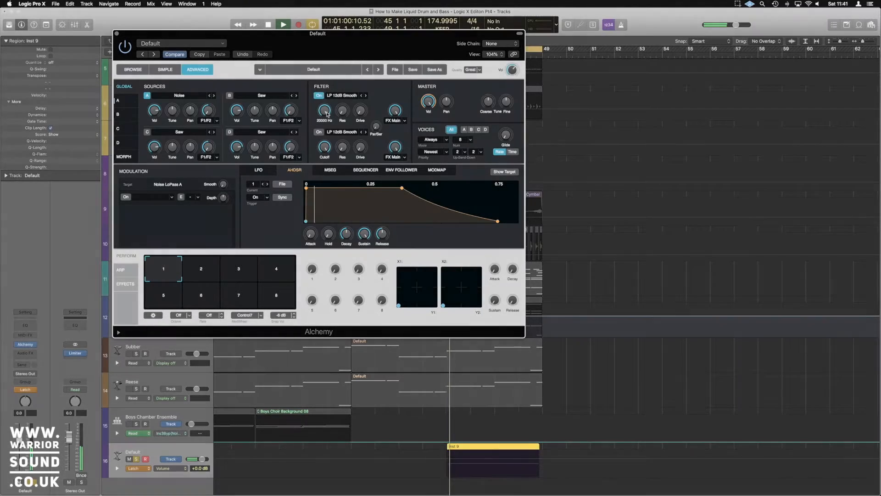
pyautogui.click(328, 115)
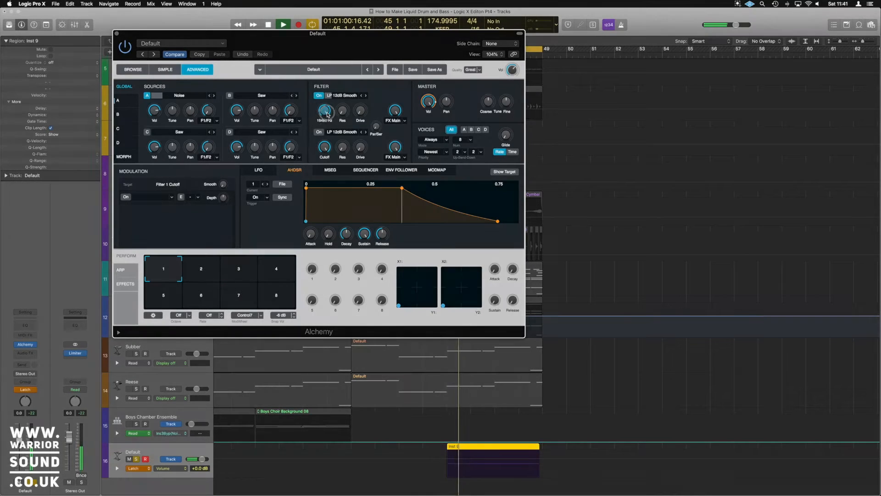
pyautogui.click(361, 116)
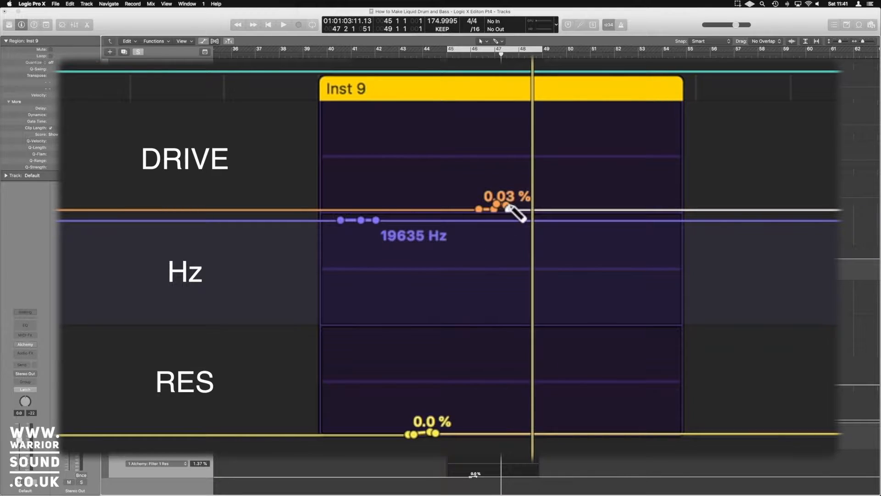
# Place the Filter 1 Drive automation points at the start and end of the Inst 9 region, both at 0.0 %.
pyautogui.moveTo(507, 208); pyautogui.dragTo(679, 211)
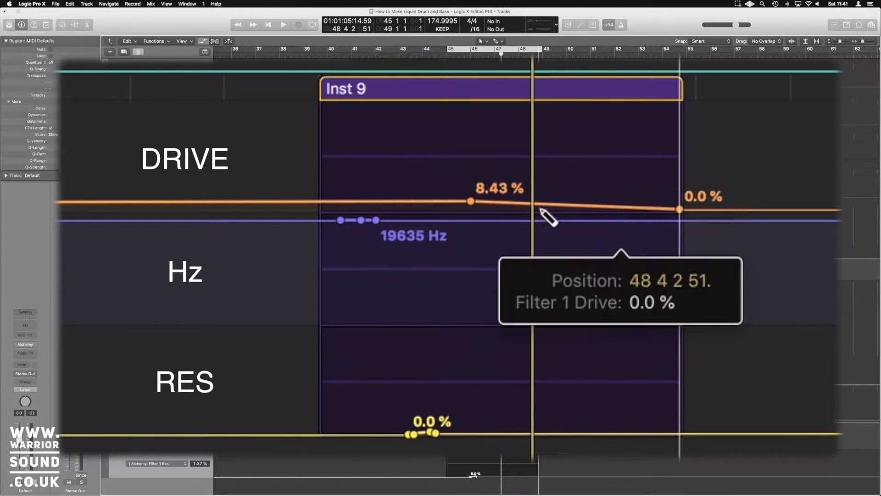
pyautogui.moveTo(471, 201); pyautogui.dragTo(310, 209)
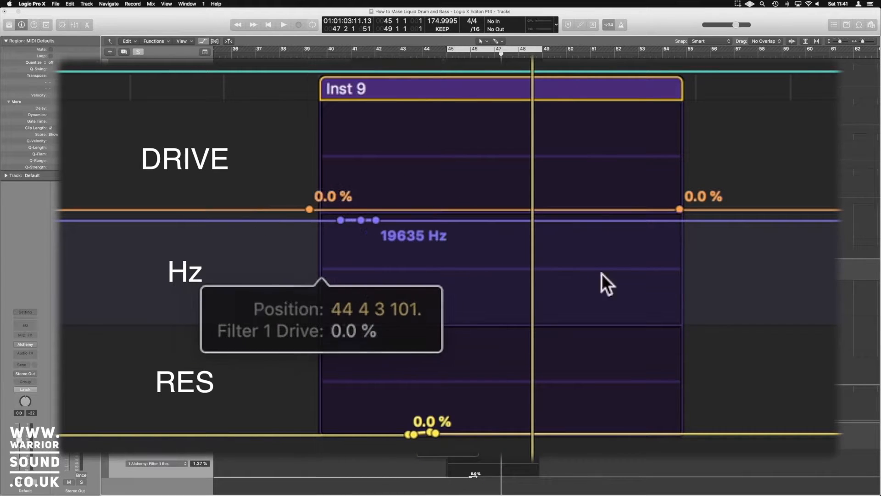
# Move the Filter 1 Drive end point just past the Inst 9 region and add a 19976 Hz Filter 1 Cutoff point at the region's end.
pyautogui.moveTo(680, 210); pyautogui.dragTo(687, 211)
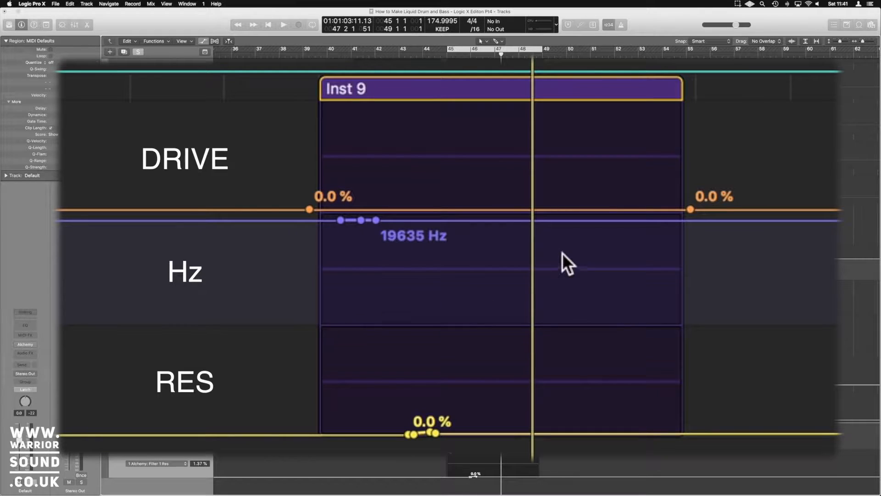
pyautogui.click(679, 224)
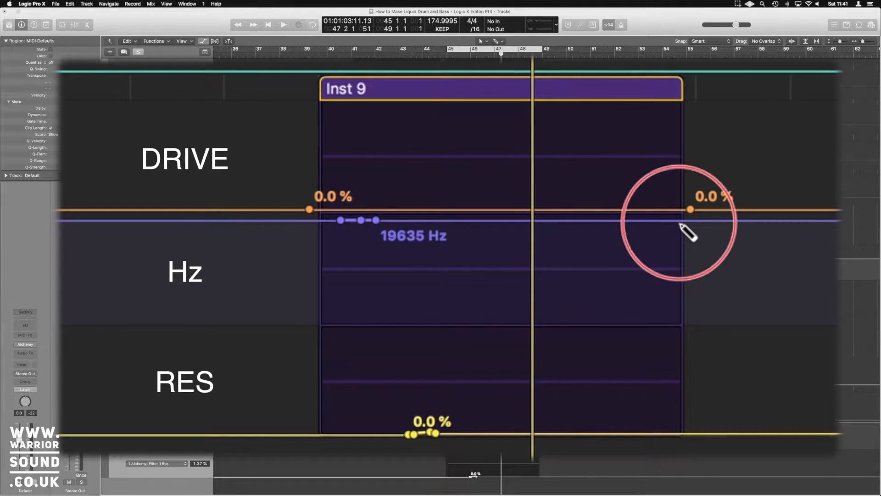
pyautogui.moveTo(680, 224)
pyautogui.mouseDown()
pyautogui.moveTo(680, 233)
pyautogui.moveTo(679, 221)
pyautogui.mouseUp()
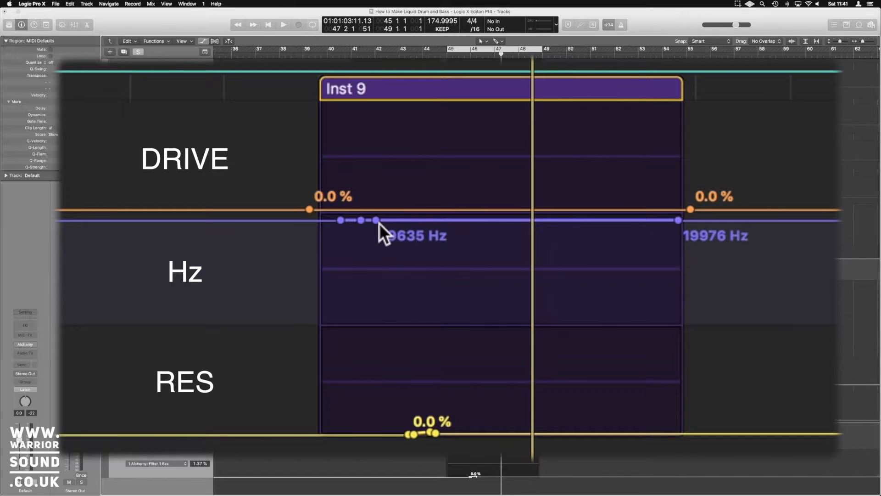
# Add a Filter 1 Cutoff automation point just before bar 48 and lower it to 1368 Hz.
pyautogui.moveTo(379, 223); pyautogui.dragTo(384, 249)
pyautogui.click(592, 226)
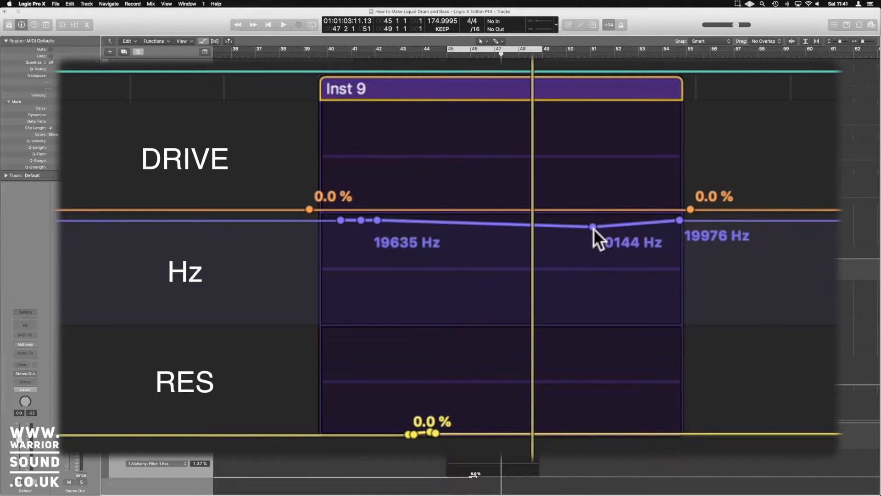
pyautogui.moveTo(592, 226); pyautogui.dragTo(593, 256)
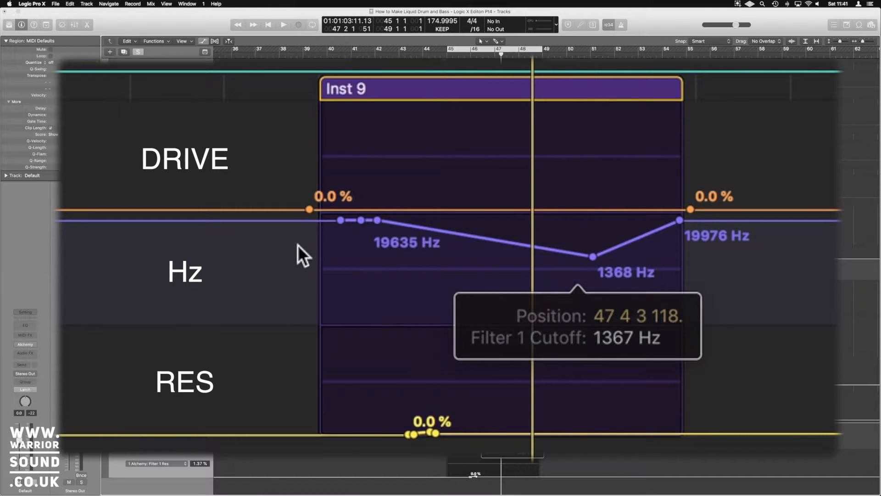
# Delete the first two recorded cutoff points, move the remaining one to the region's start at 34 Hz, and audition the rise.
pyautogui.click(381, 223)
pyautogui.click(363, 222)
pyautogui.click(343, 222)
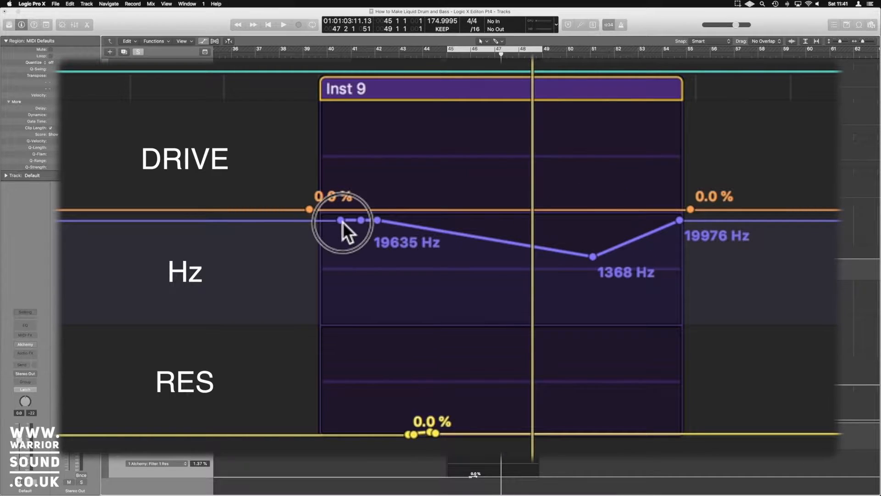
pyautogui.doubleClick(342, 222)
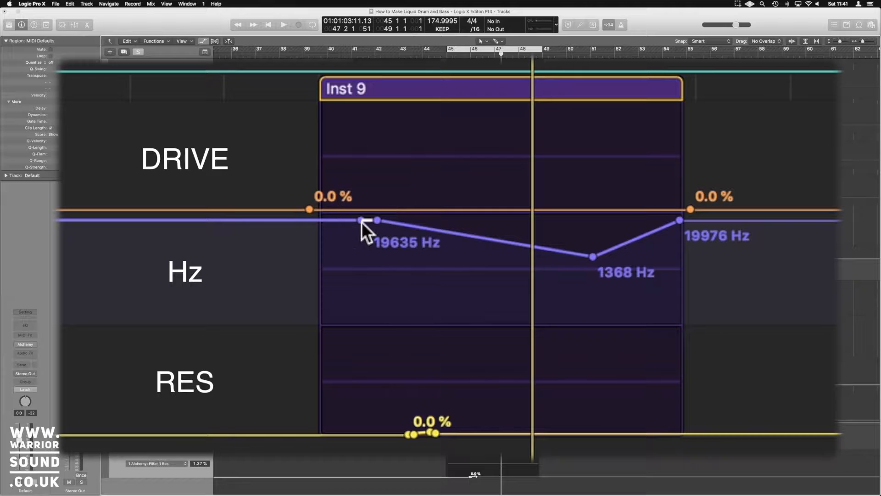
pyautogui.click(362, 222)
pyautogui.doubleClick(362, 222)
pyautogui.moveTo(378, 221); pyautogui.dragTo(323, 312)
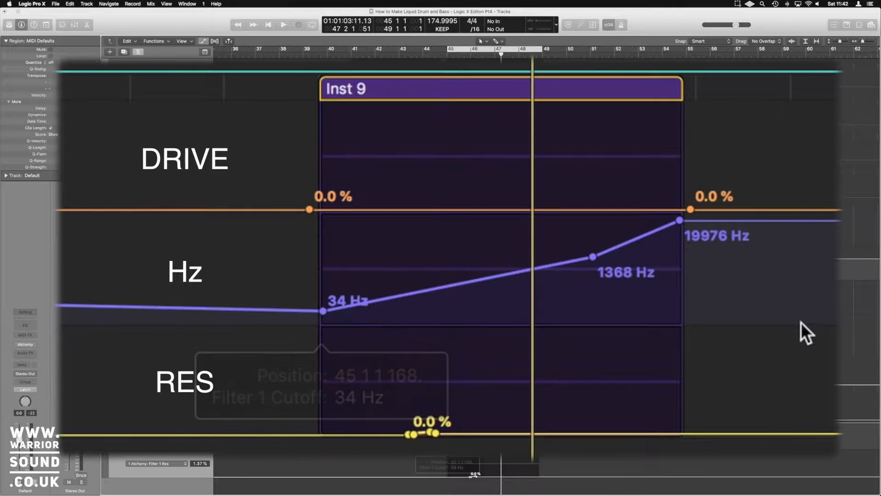
pyautogui.press('space')
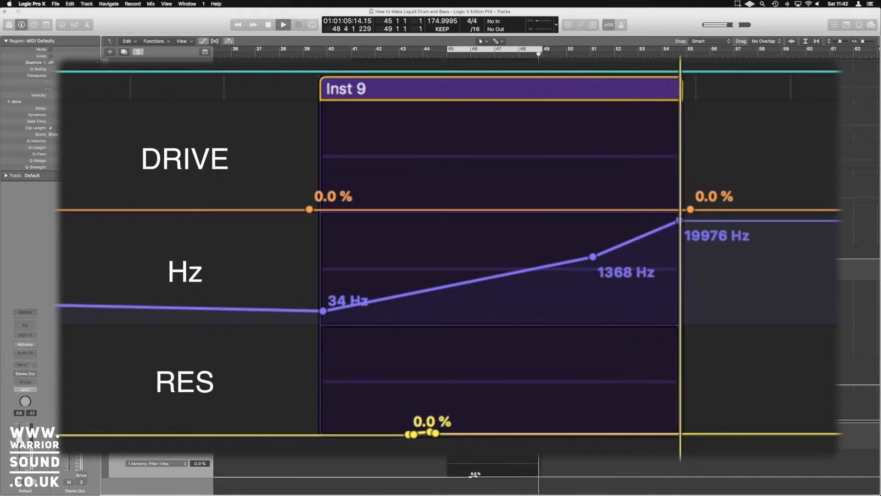
# Move the 1368 Hz cutoff point to position 48 1 1 190 and bend the cutoff rise into an upward curve, then audition it.
pyautogui.moveTo(594, 257); pyautogui.dragTo(635, 252)
pyautogui.press('t')
pyautogui.press('w')
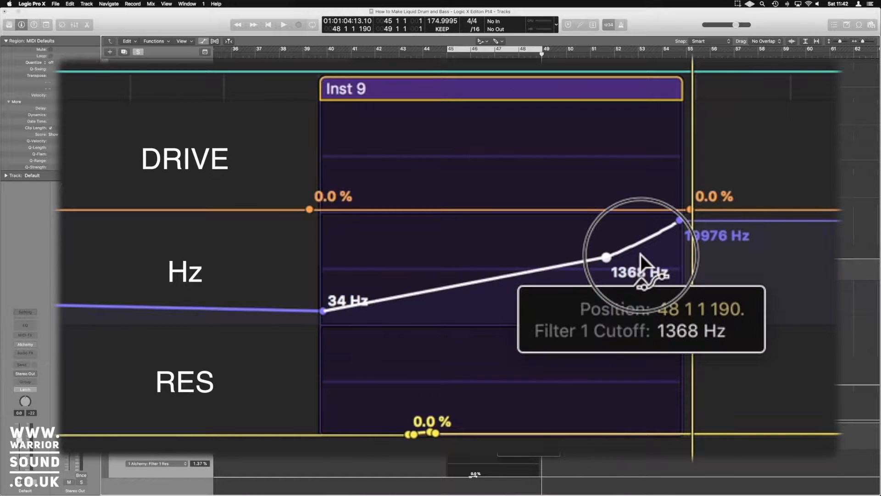
pyautogui.moveTo(522, 291); pyautogui.dragTo(511, 284)
pyautogui.press('t')
pyautogui.press('t')
pyautogui.press('space')
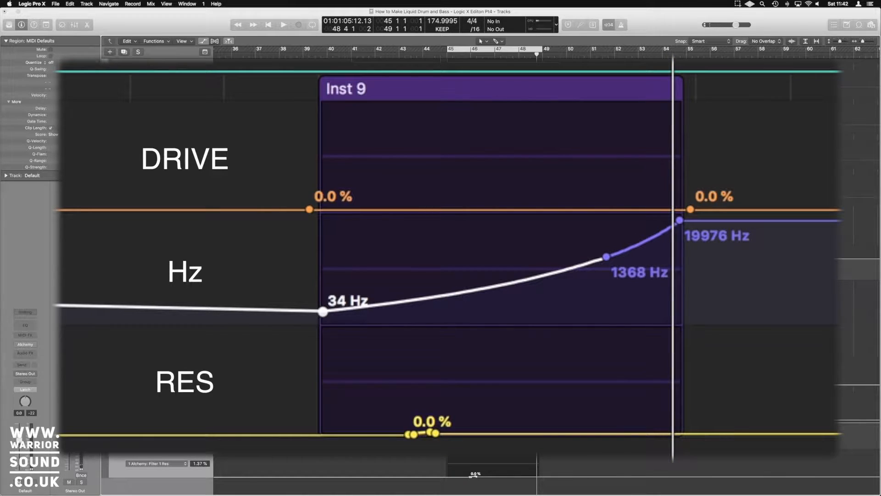
pyautogui.press('space')
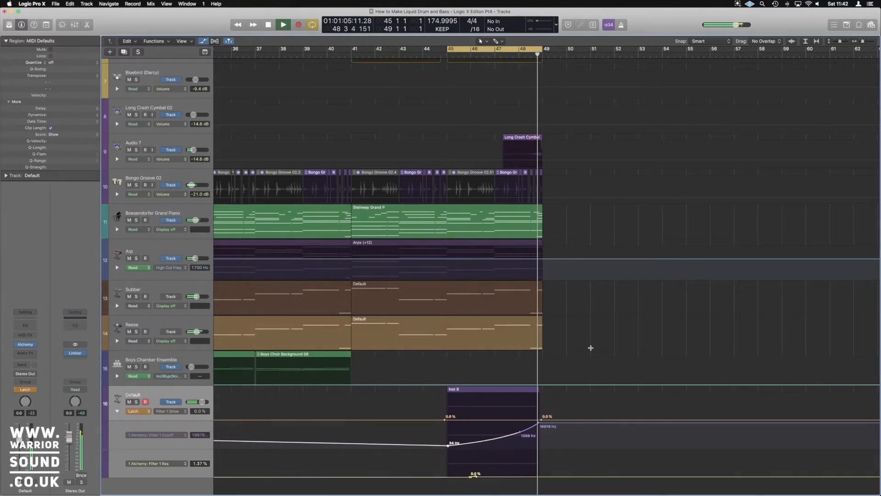
pyautogui.press('space')
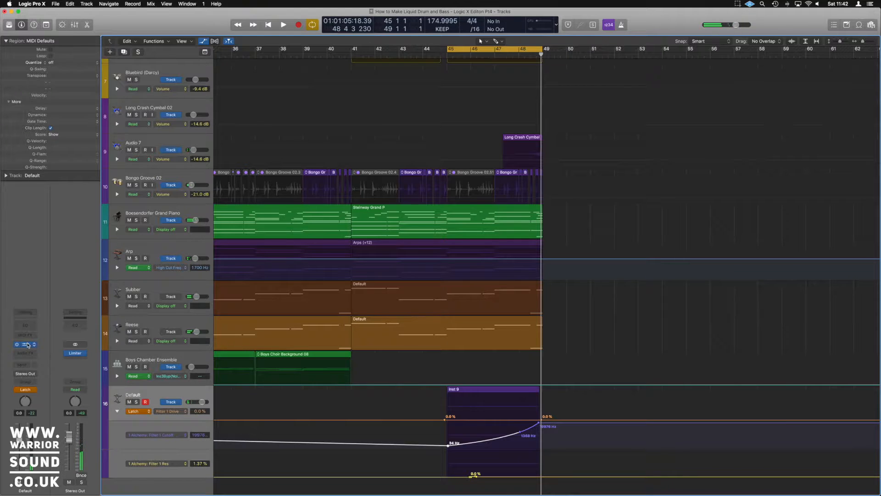
# Reopen Alchemy's source A and set its white noise low cut to 99 Hz while auditioning the riser.
pyautogui.press('v')
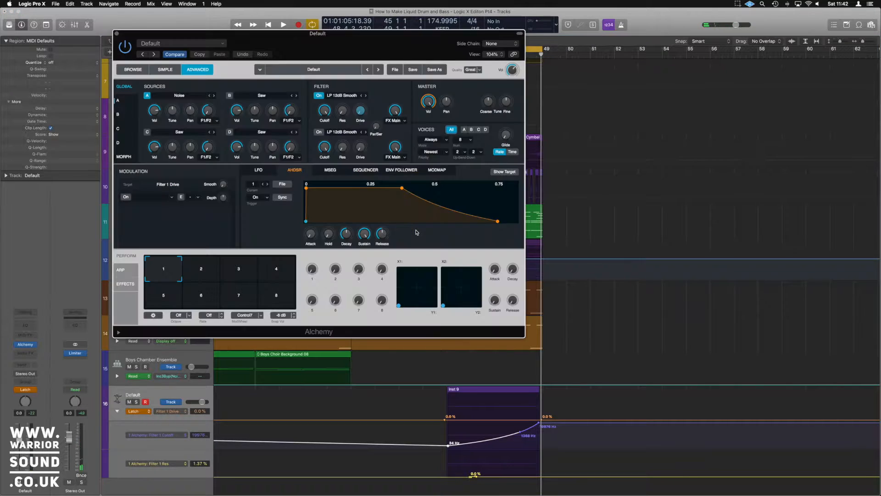
pyautogui.moveTo(317, 33); pyautogui.dragTo(493, 71)
pyautogui.click(303, 142)
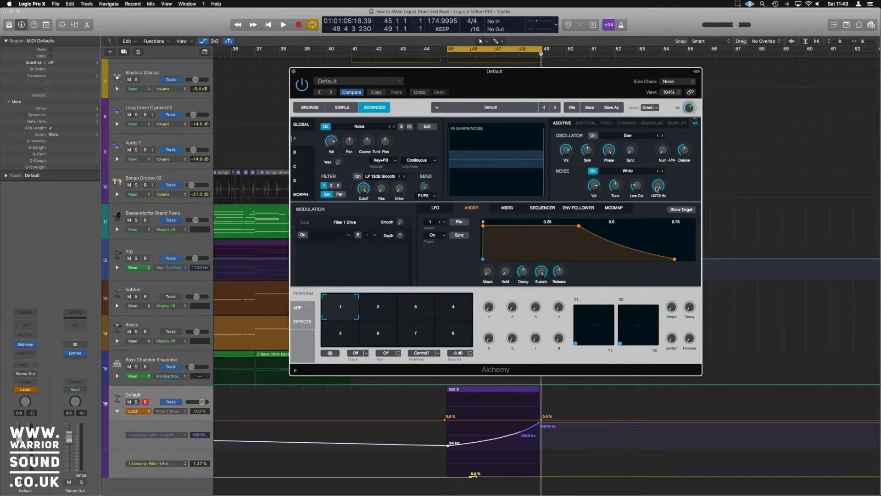
pyautogui.click(636, 186)
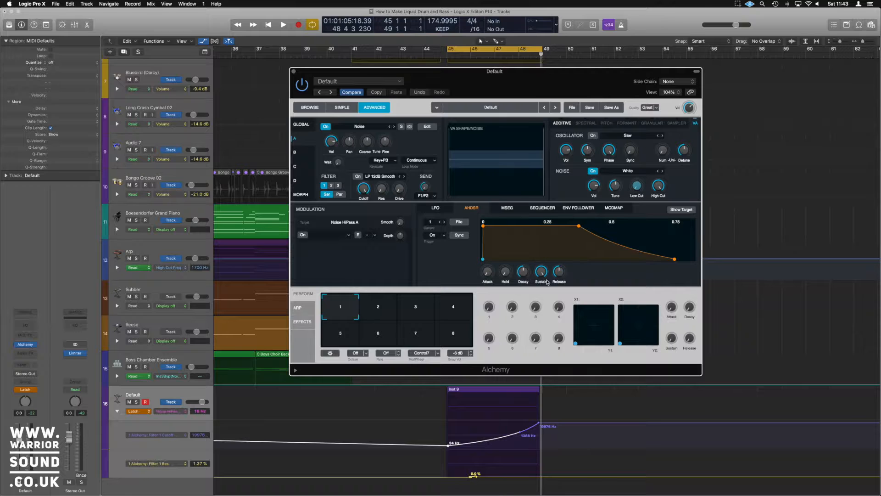
pyautogui.click(635, 192)
pyautogui.press('space')
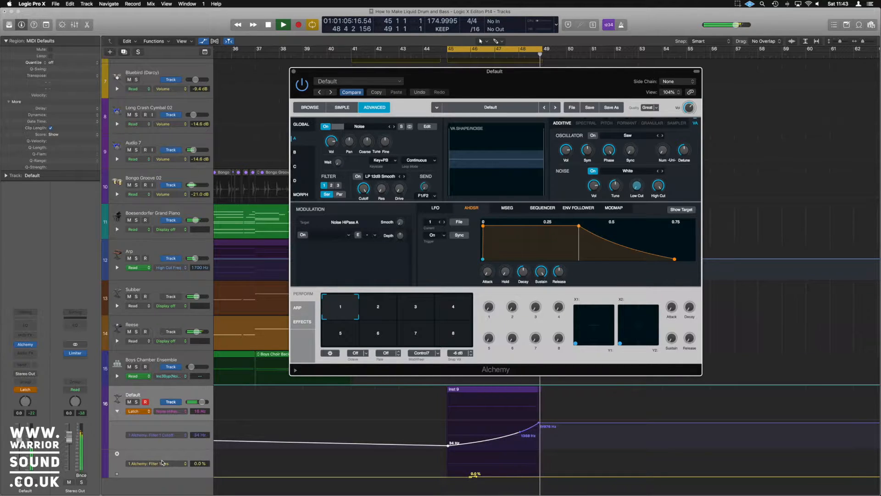
pyautogui.press('space')
pyautogui.moveTo(637, 200); pyautogui.dragTo(637, 168)
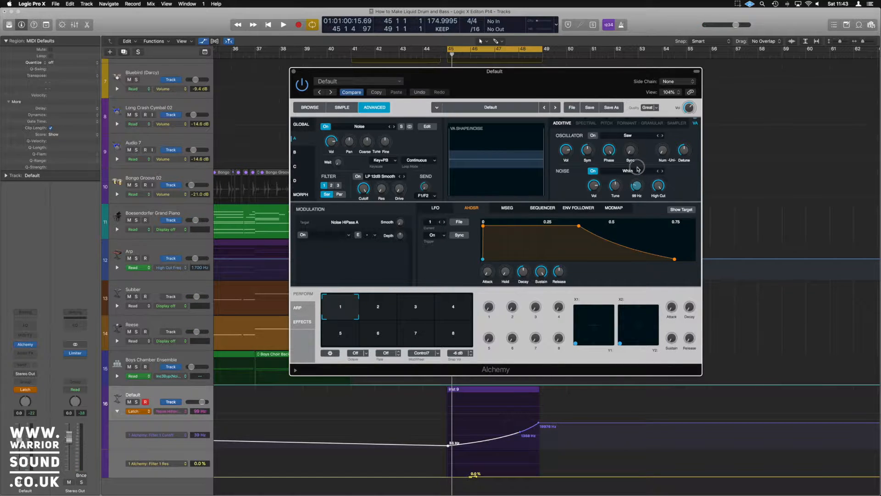
pyautogui.press('space')
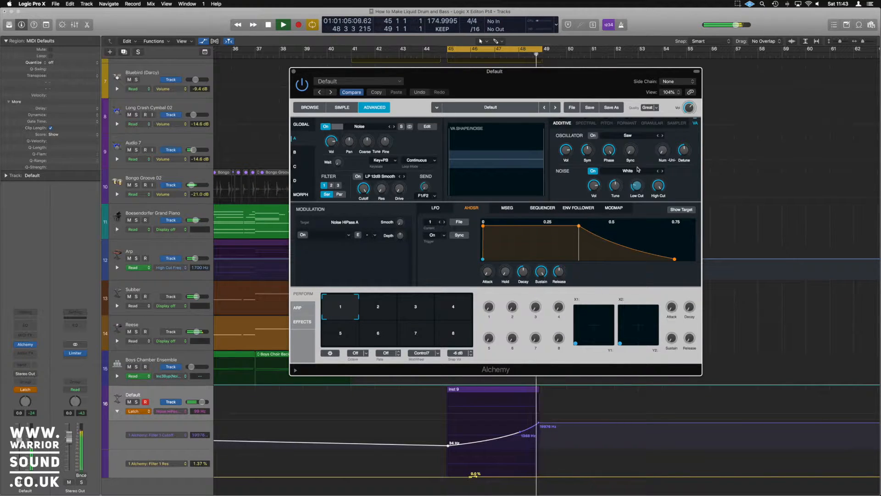
pyautogui.press('space')
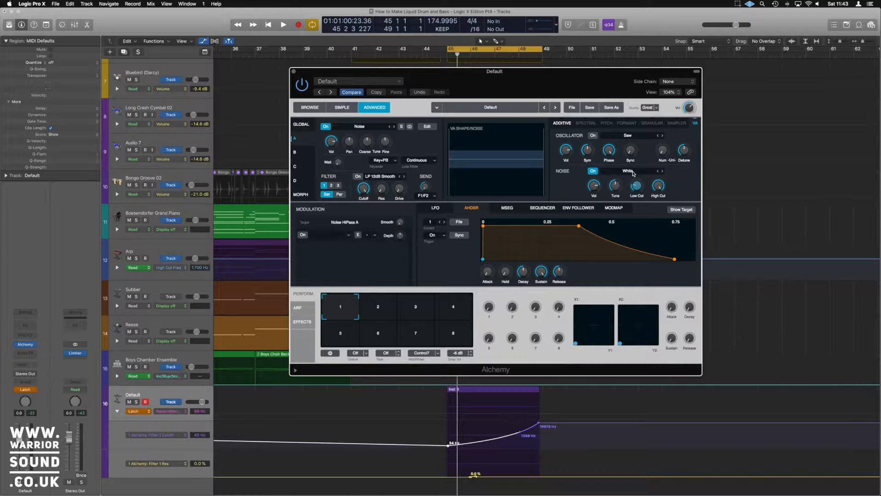
# Set Alchemy's Filter 1 type to LP 24dB Edgy in the global view, close the instrument window and audition the riser.
pyautogui.click(307, 124)
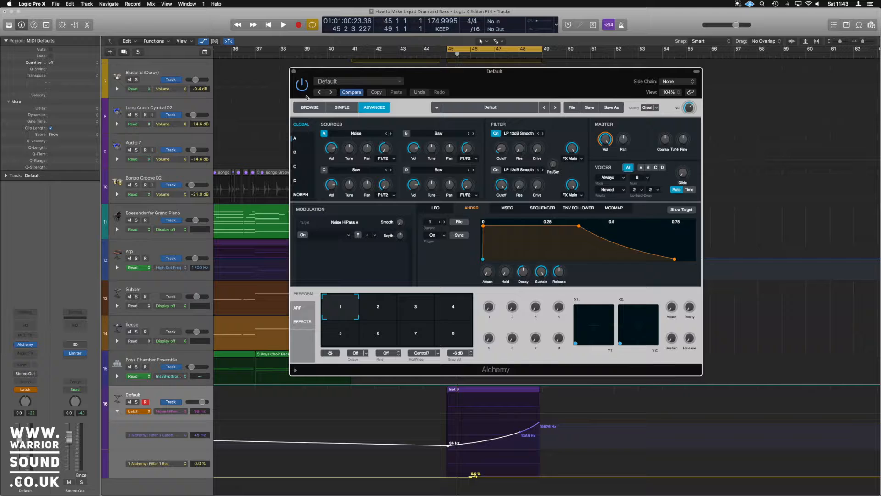
pyautogui.click(294, 72)
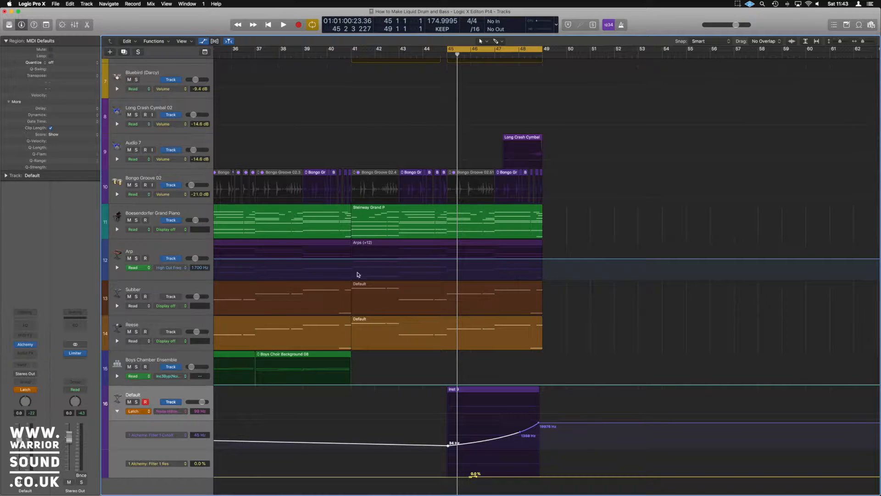
pyautogui.click(26, 346)
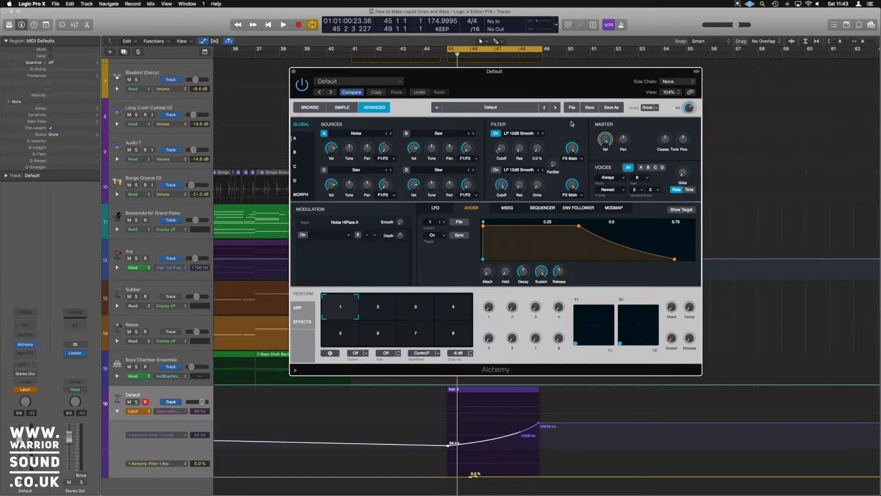
pyautogui.click(528, 134)
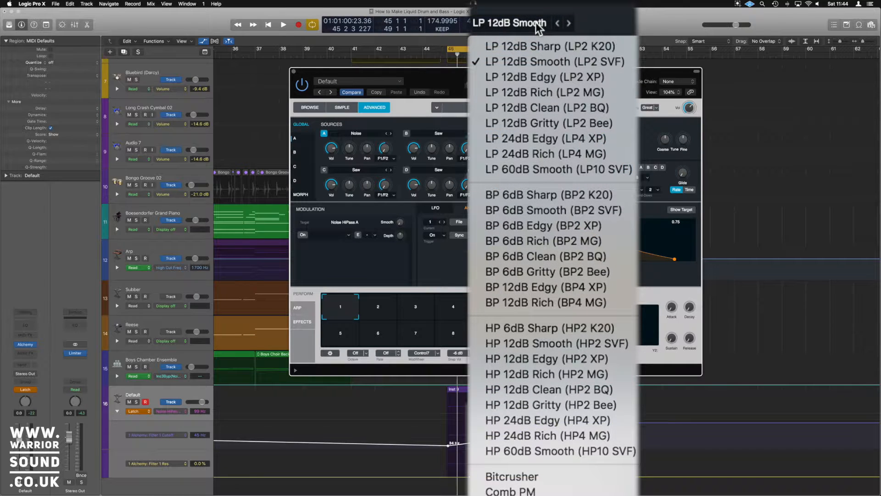
pyautogui.click(522, 140)
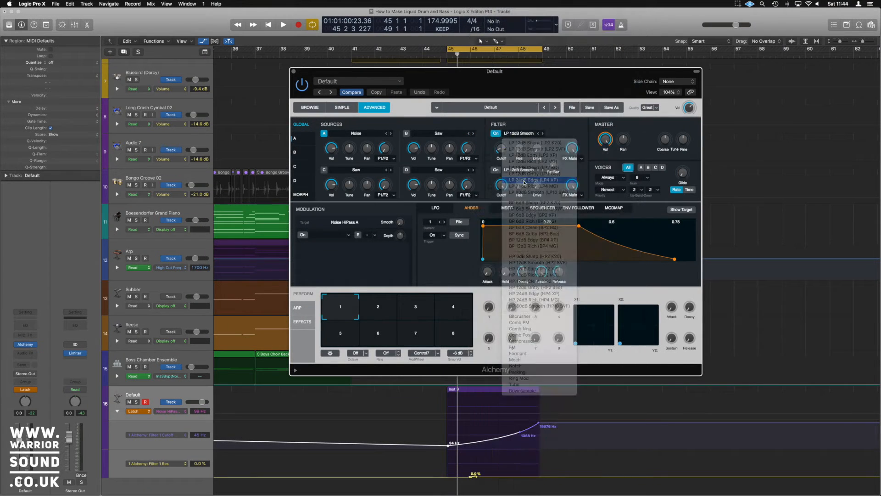
pyautogui.click(293, 71)
pyautogui.press('space')
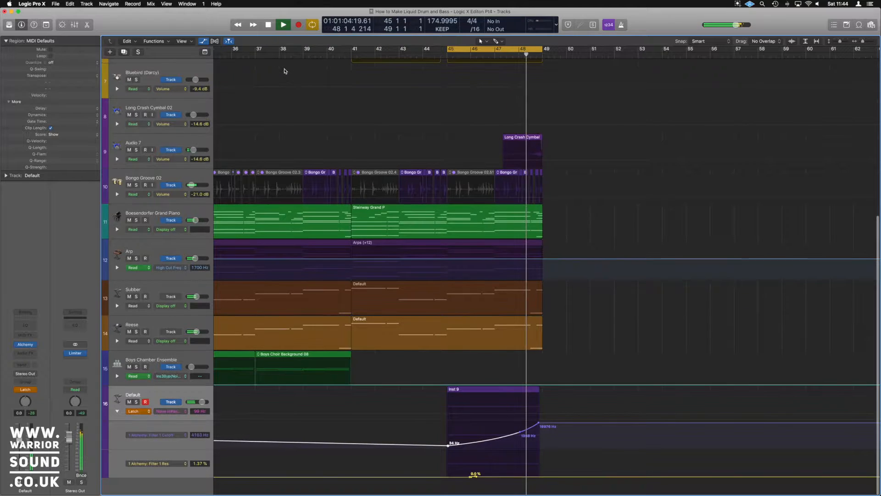
pyautogui.press('space')
pyautogui.press('space')
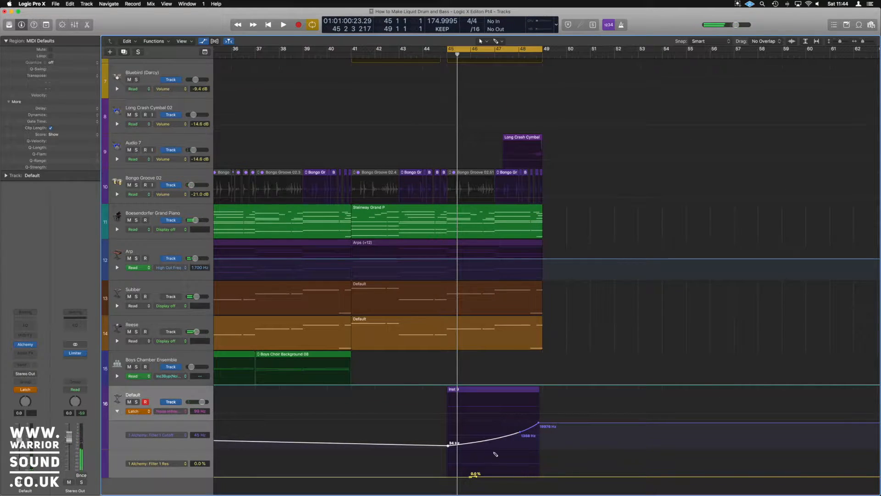
# Draw Filter 1 Res automation in the Inst 9 region that peaks at 96.4 % and falls away towards bar 48, and audition it.
pyautogui.moveTo(495, 452); pyautogui.dragTo(523, 481)
pyautogui.press('space')
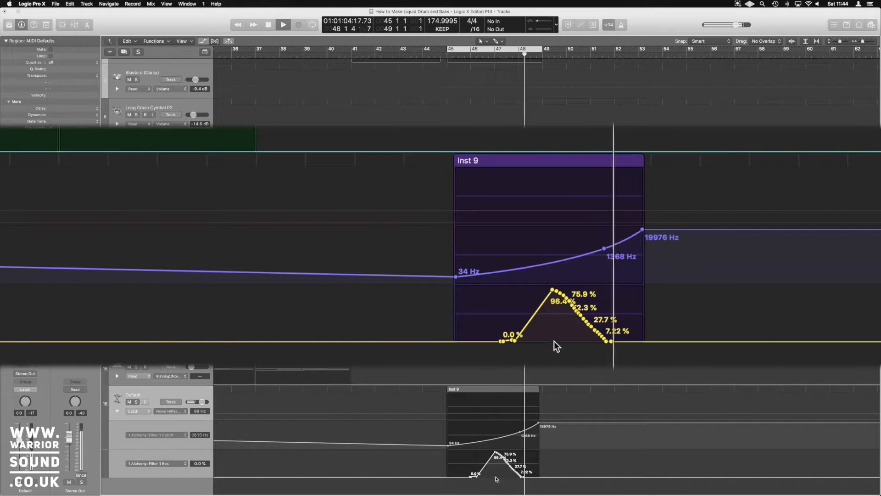
pyautogui.press('space')
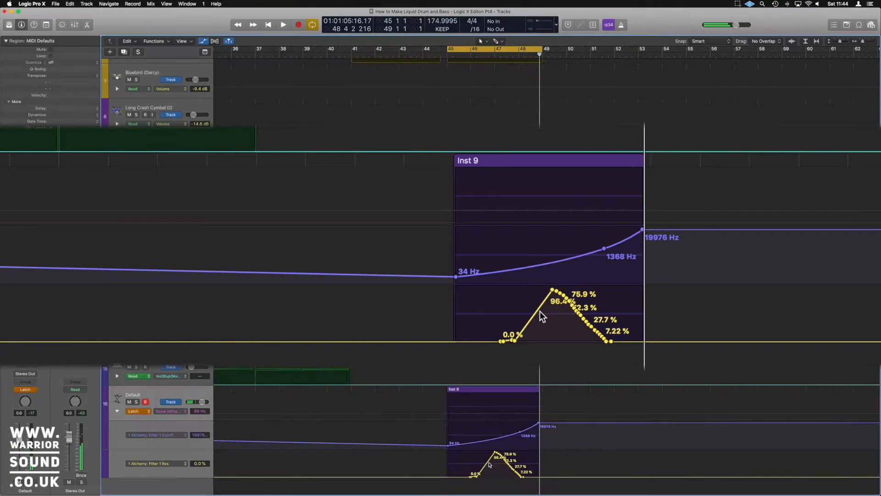
# Trim the resonance peak by lowering its first point to 60.3 % and deleting the points above 75.9 %, and audition it.
pyautogui.moveTo(495, 452); pyautogui.dragTo(498, 460)
pyautogui.click(499, 453)
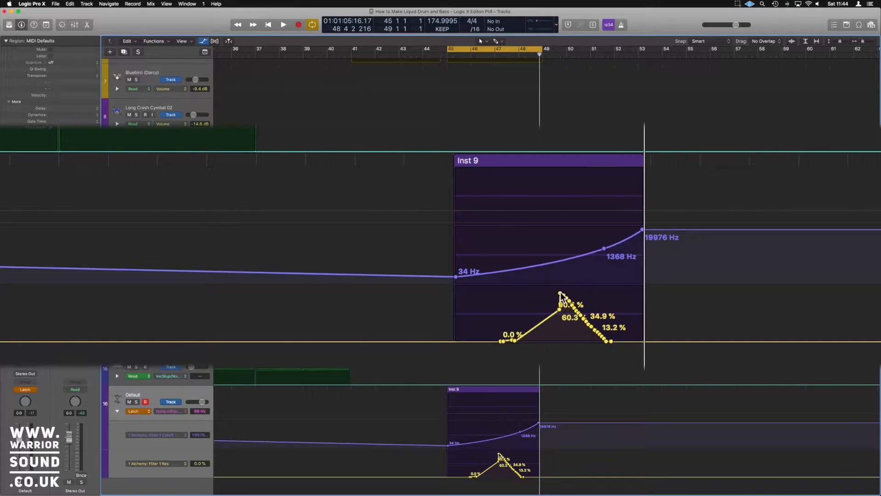
pyautogui.click(499, 454)
pyautogui.click(500, 454)
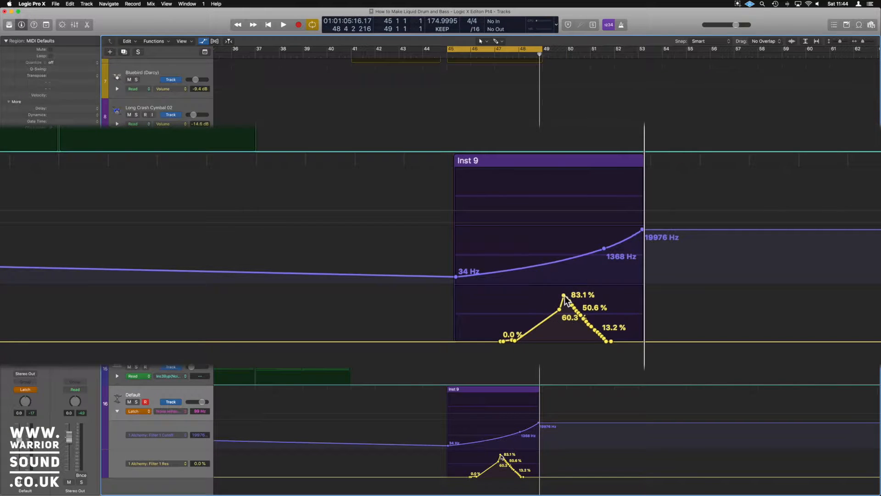
pyautogui.moveTo(500, 455); pyautogui.dragTo(503, 457)
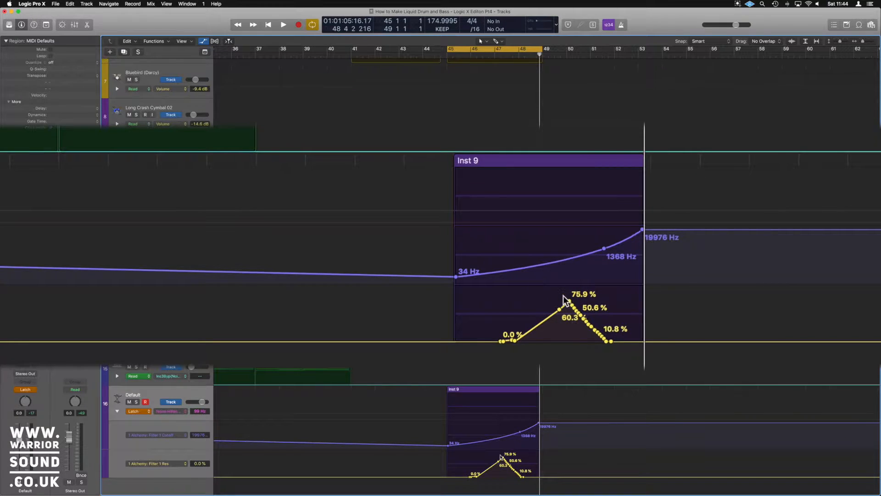
pyautogui.press('space')
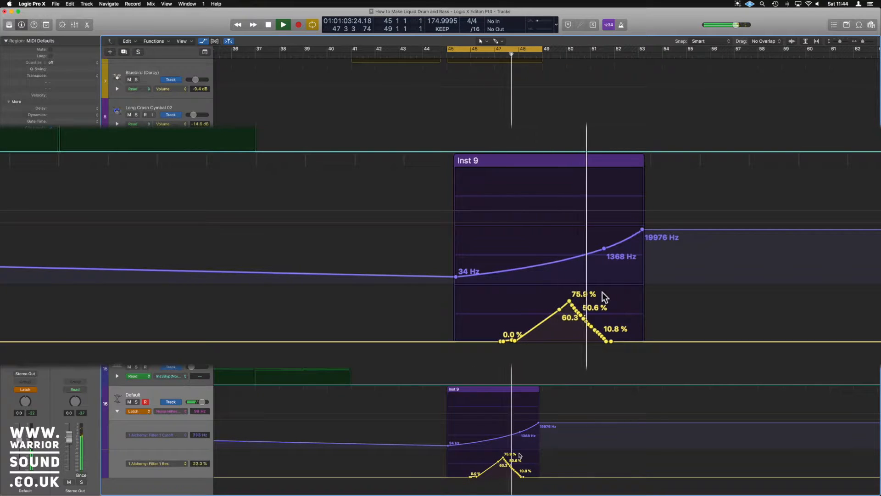
pyautogui.press('space')
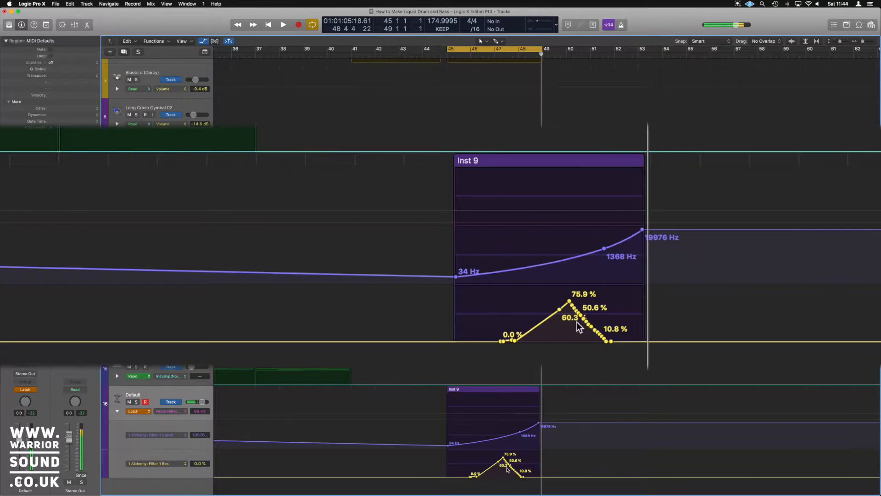
# Redraw the Filter 1 Res automation as a flatter hump from 31.3 % up to 42.2 % and audition it.
pyautogui.moveTo(531, 331)
pyautogui.mouseDown()
pyautogui.moveTo(565, 316)
pyautogui.moveTo(593, 322)
pyautogui.moveTo(607, 342)
pyautogui.mouseUp()
pyautogui.press('space')
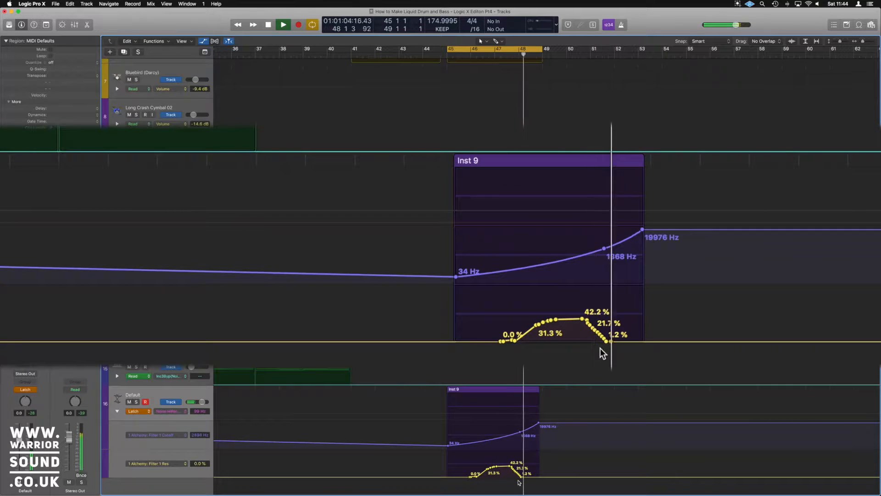
# Stop playback and show a Filter 1 Drive automation lane beneath Filter 1 Res on the riser track.
pyautogui.press('space')
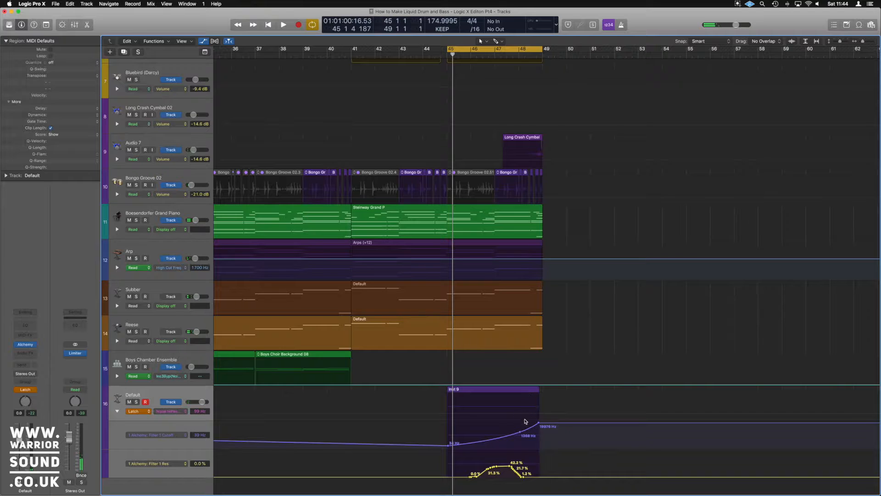
pyautogui.click(148, 411)
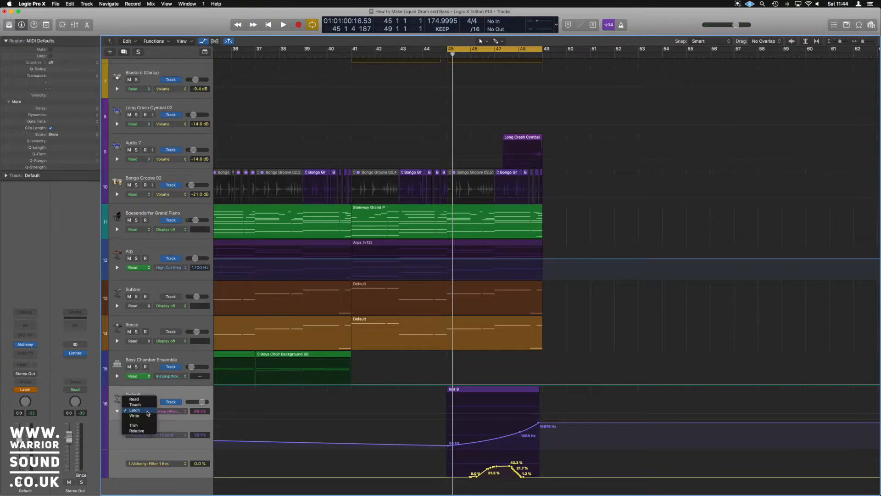
pyautogui.click(155, 410)
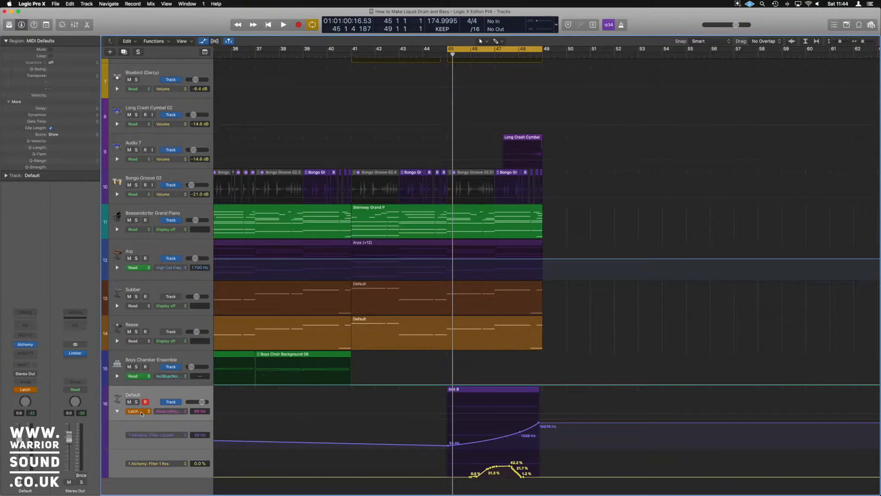
pyautogui.click(118, 411)
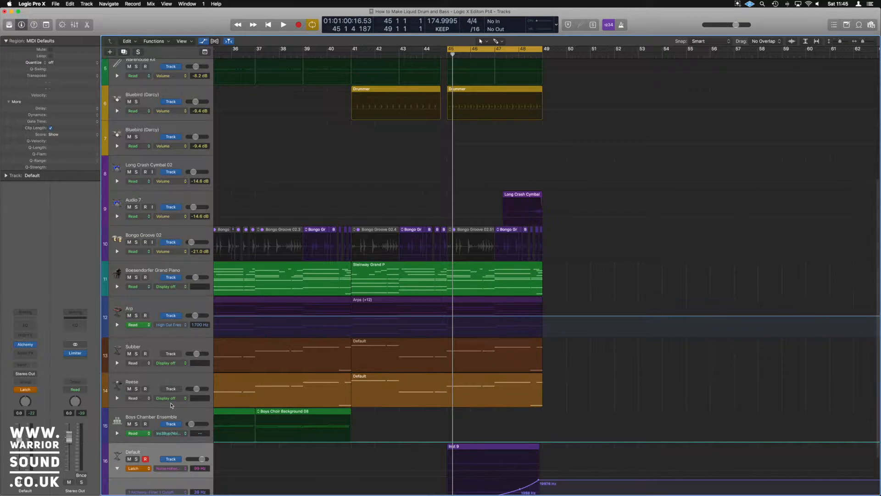
pyautogui.click(117, 469)
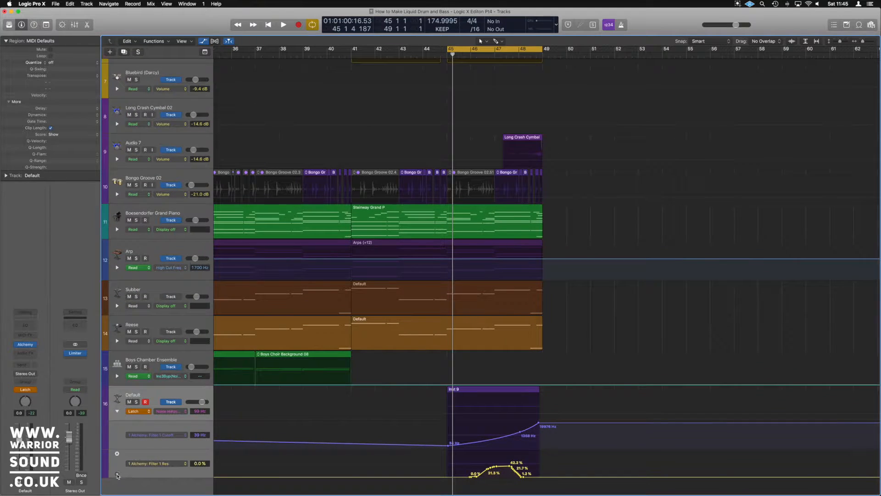
pyautogui.click(118, 475)
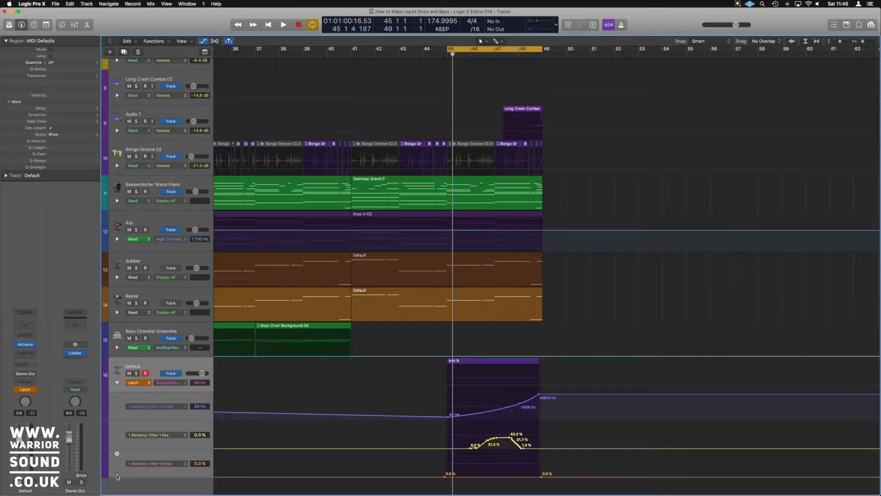
pyautogui.click(117, 475)
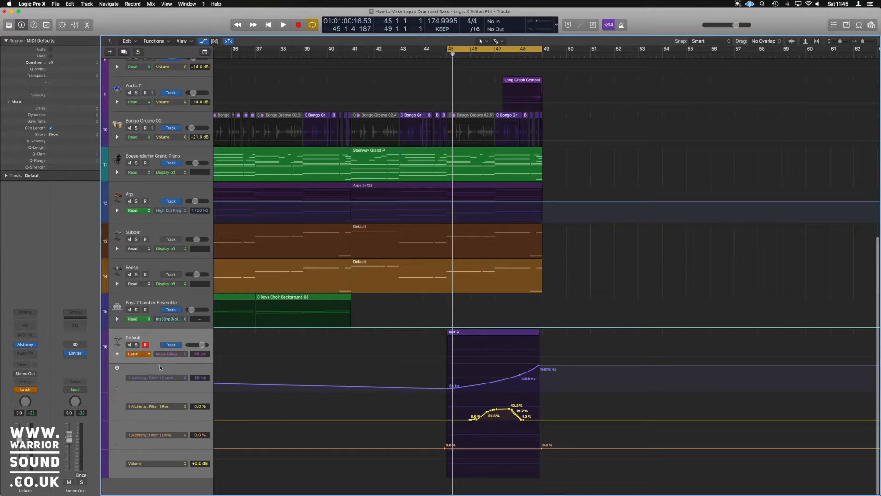
# Set the riser track's automation mode to Read and remove the spare Volume lane.
pyautogui.click(133, 354)
pyautogui.click(129, 343)
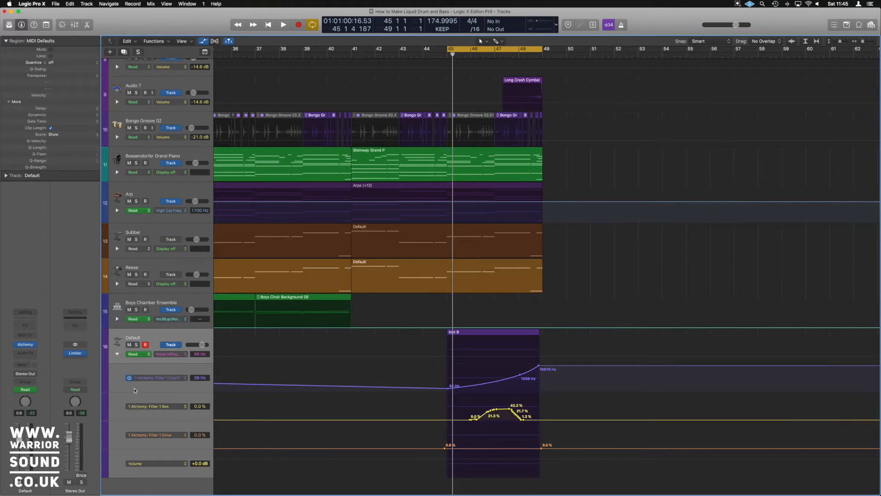
pyautogui.click(117, 455)
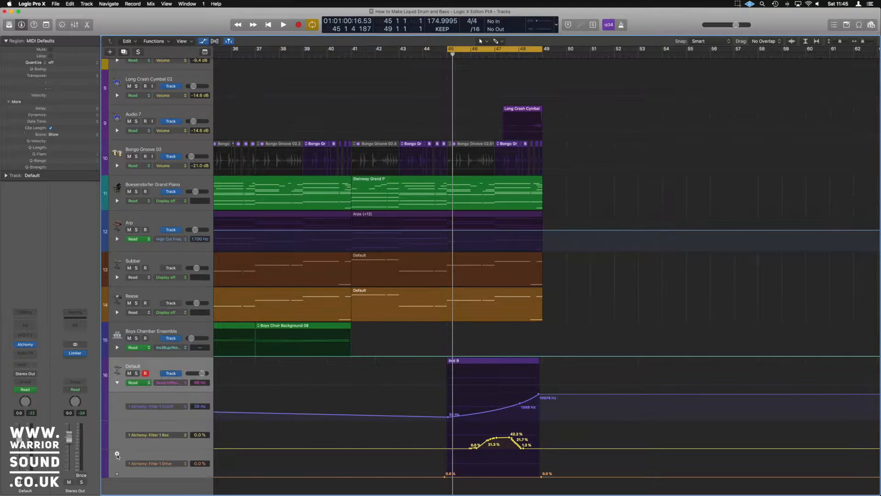
# Draw Filter 1 Drive automation rising through 16.9 % near bar 48 to 49.4 % at the Inst 9 region's end, and audition it.
pyautogui.click(540, 465)
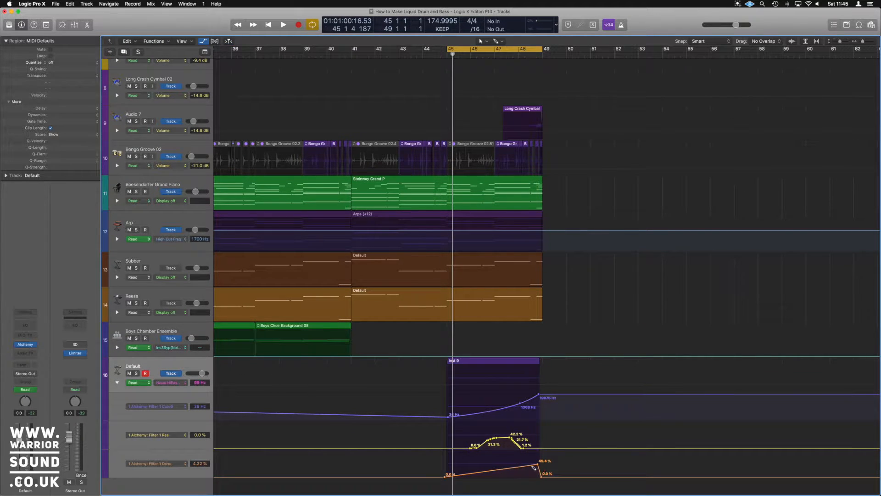
pyautogui.click(542, 476)
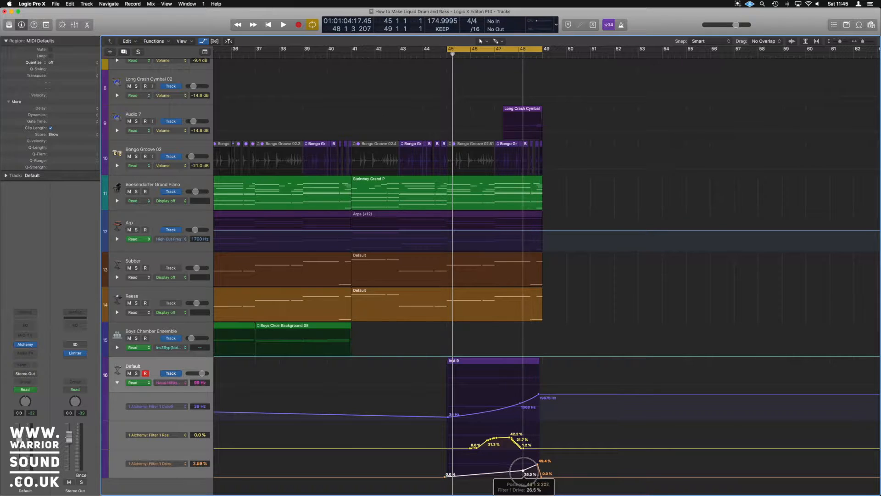
pyautogui.press('space')
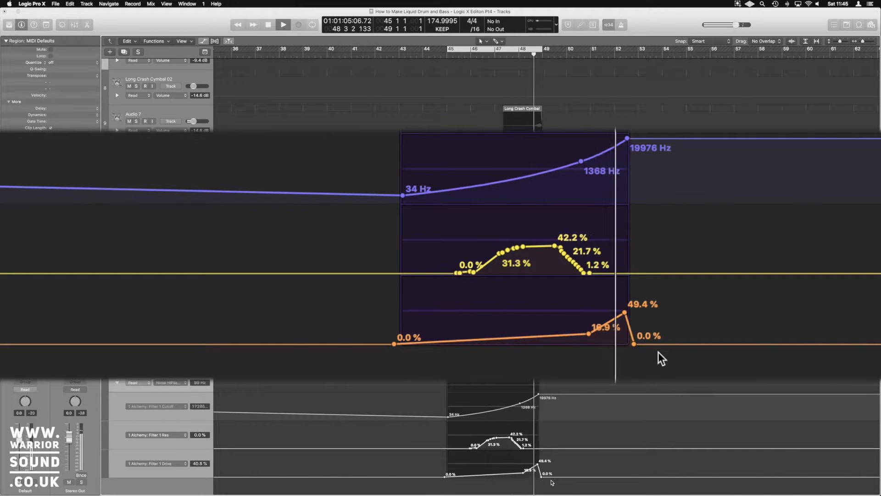
pyautogui.press('space')
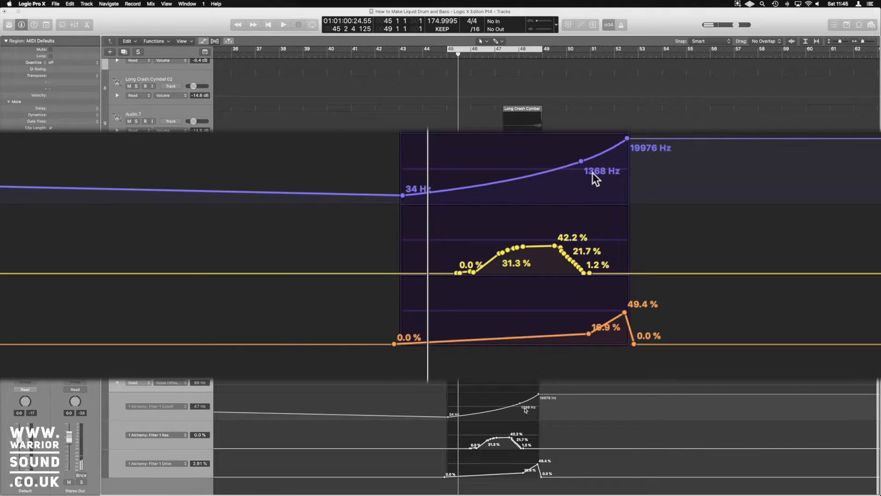
# Lower the Filter 1 Drive automation points to 14.5 % and 37.3 %, and audition the riser.
pyautogui.moveTo(626, 311); pyautogui.dragTo(590, 339)
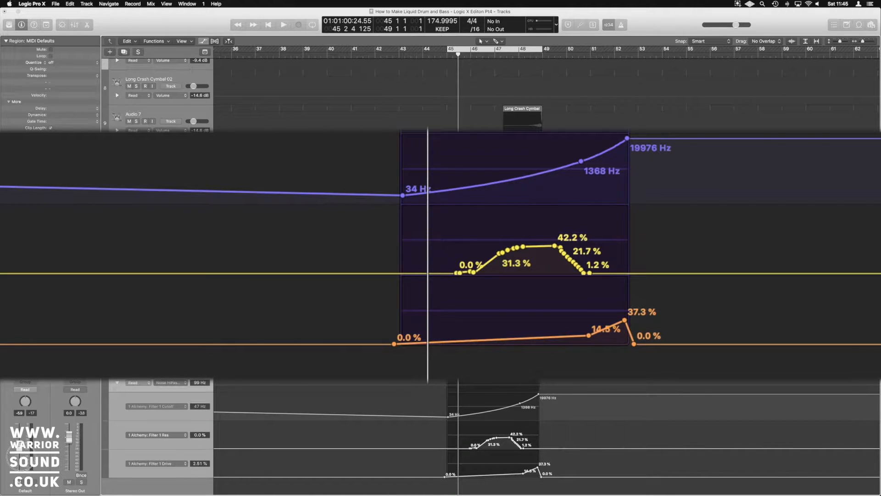
pyautogui.press('space')
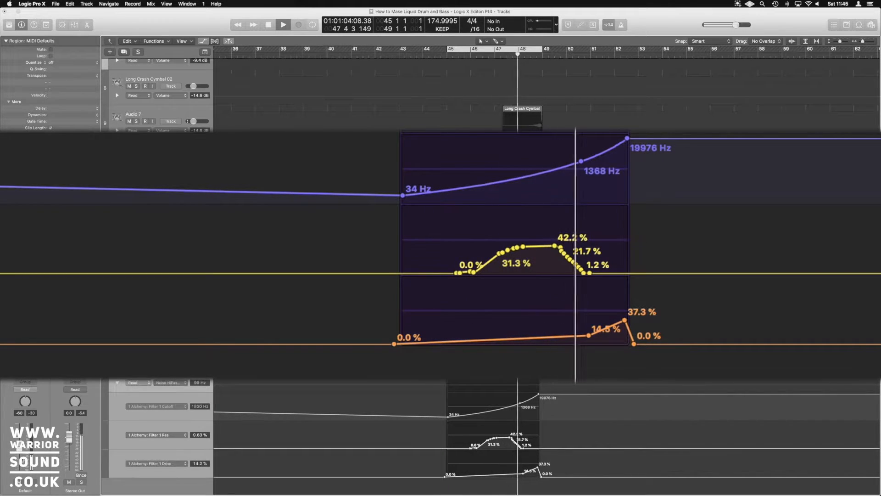
pyautogui.press('space')
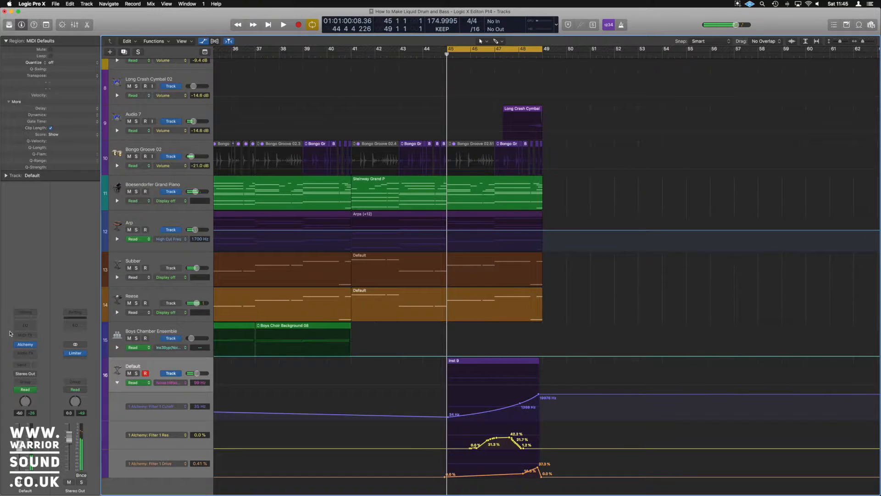
# Open the riser's Alchemy instrument and load a Delay in the first Main effects slot.
pyautogui.click(32, 345)
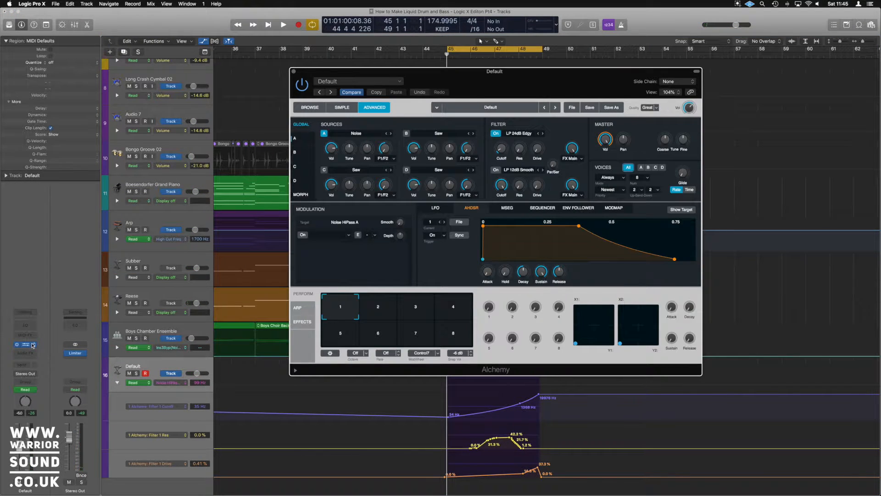
pyautogui.click(307, 322)
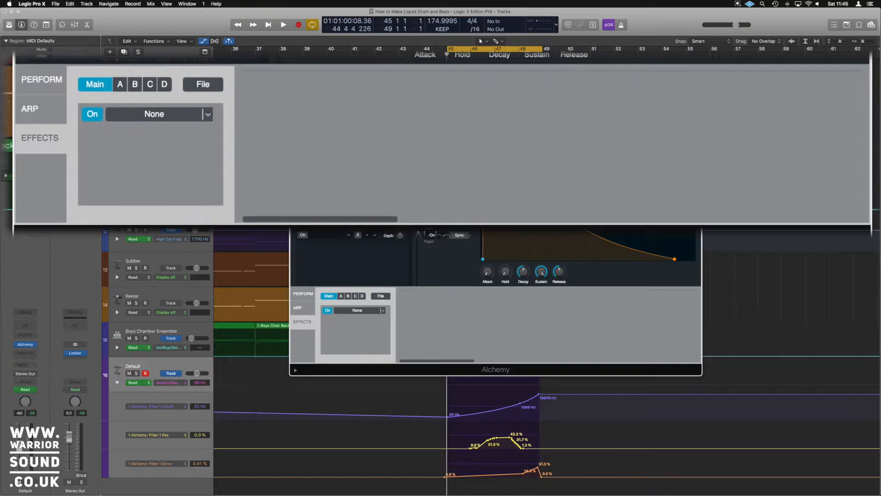
pyautogui.click(382, 311)
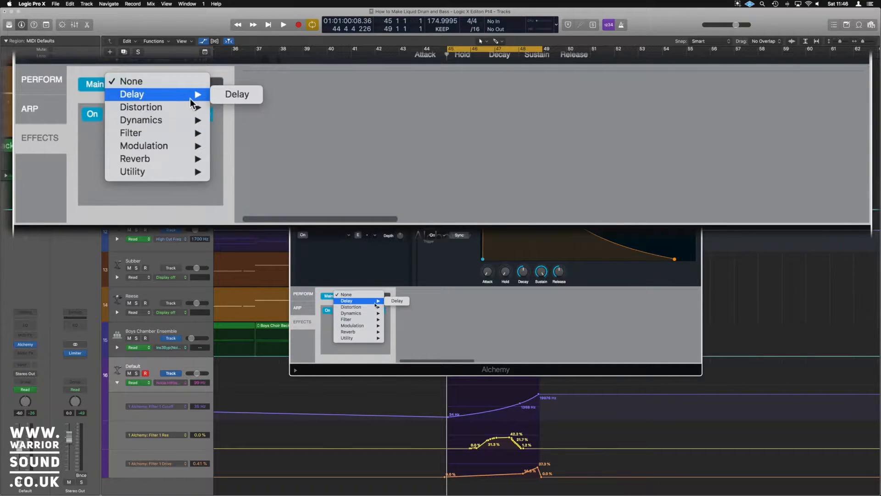
pyautogui.click(393, 301)
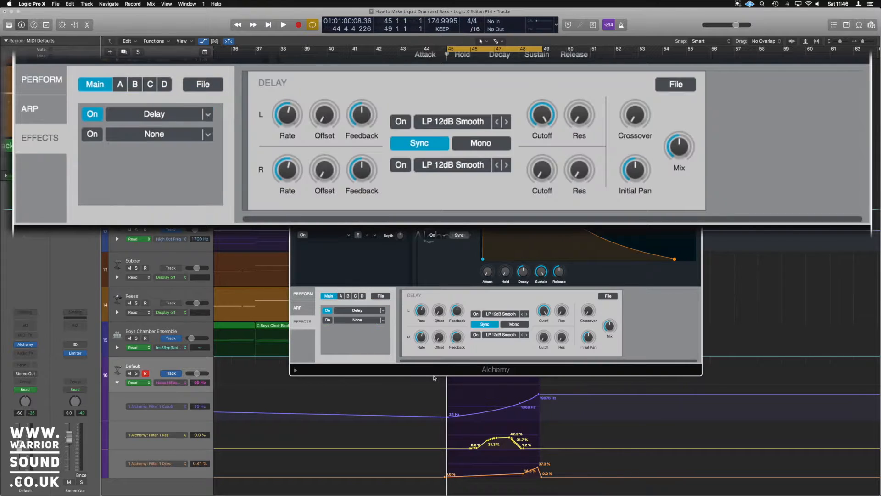
# Turn off the delay's Sync, lower its Mix to about 35.6 %, and audition the riser.
pyautogui.click(488, 325)
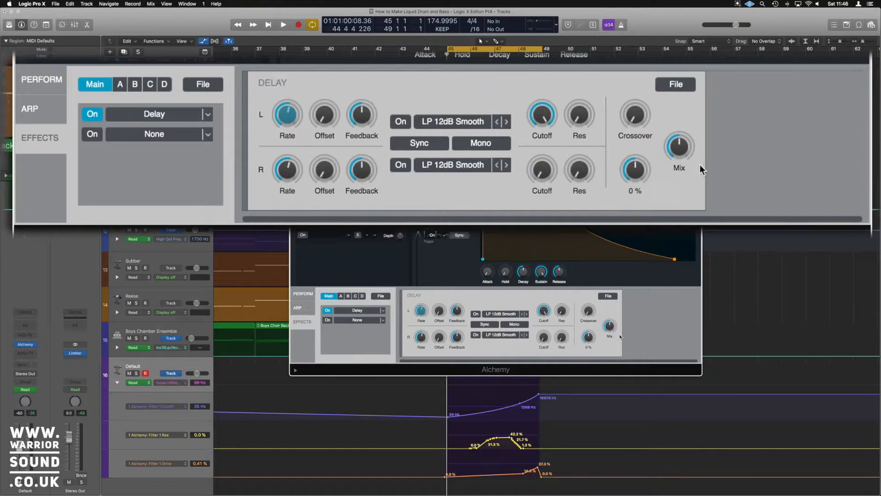
pyautogui.moveTo(677, 149); pyautogui.dragTo(685, 179)
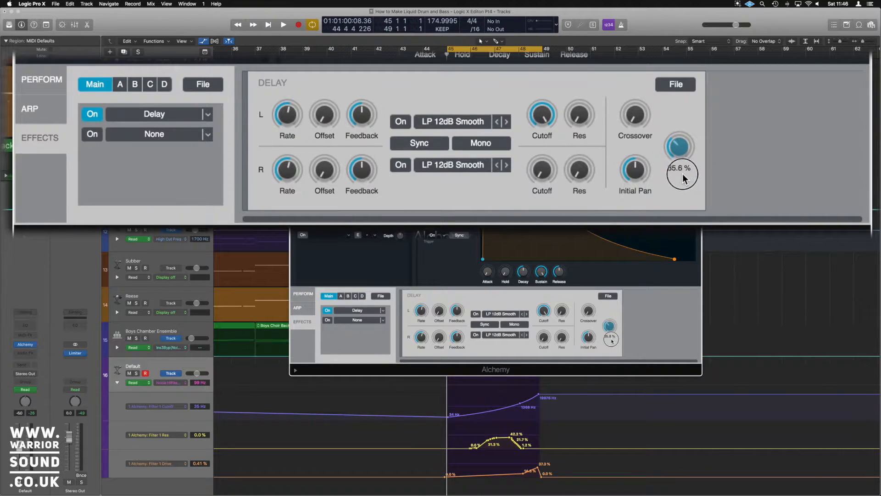
pyautogui.press('space')
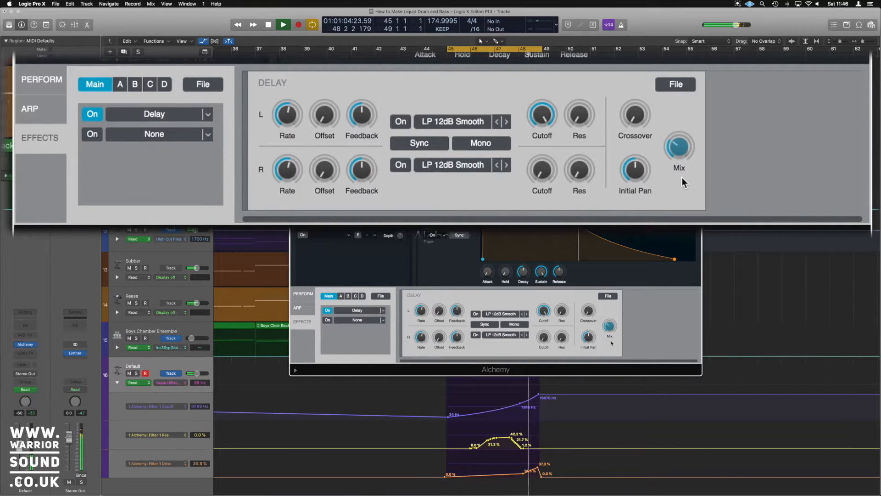
pyautogui.press('space')
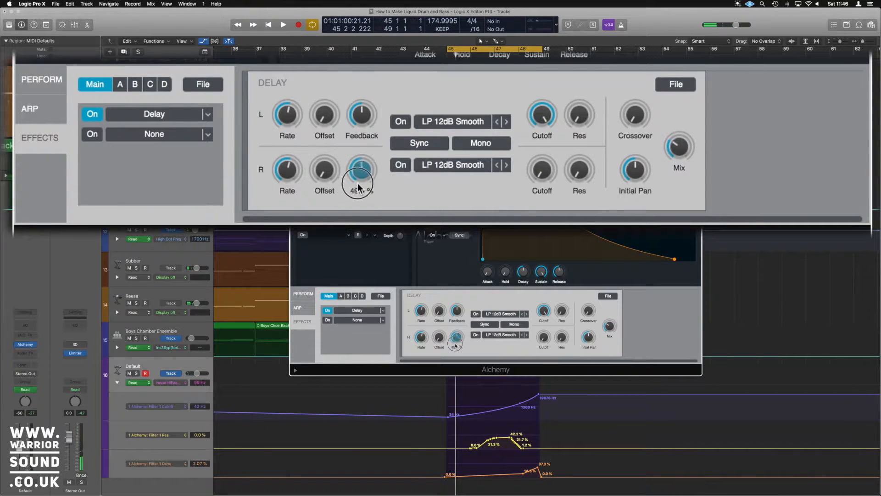
# Reduce the delay's left and right Feedback, with the right channel at about 25.4 %, and audition the riser.
pyautogui.moveTo(361, 173); pyautogui.dragTo(376, 229)
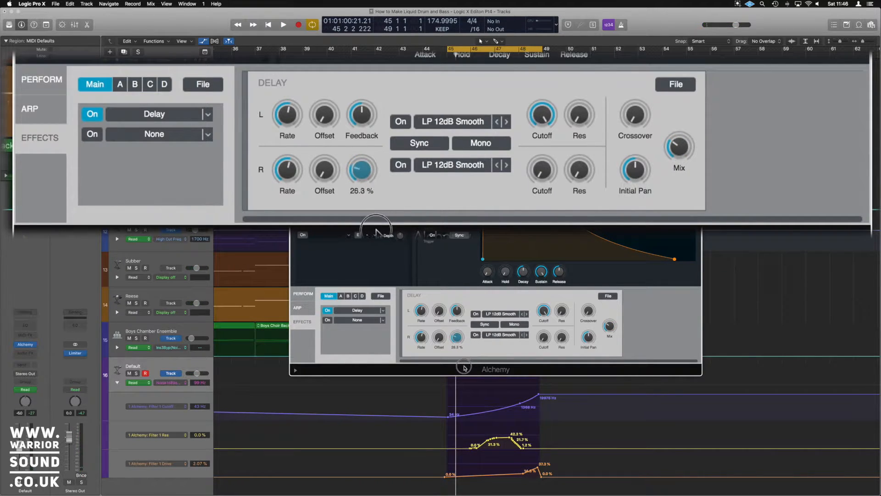
pyautogui.moveTo(369, 145); pyautogui.dragTo(378, 171)
pyautogui.press('space')
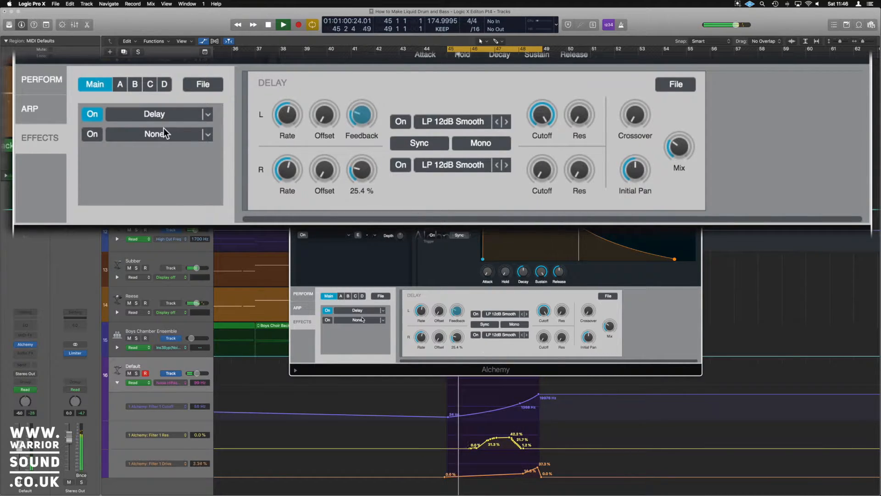
pyautogui.press('space')
# Switch on the second Main effects slot and load an Acoustic Reverb in it.
pyautogui.click(93, 134)
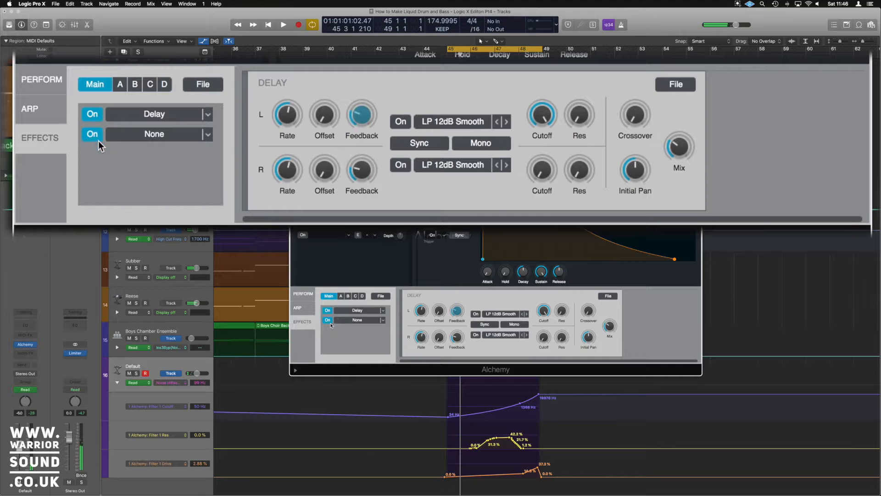
pyautogui.click(207, 134)
pyautogui.moveTo(205, 179)
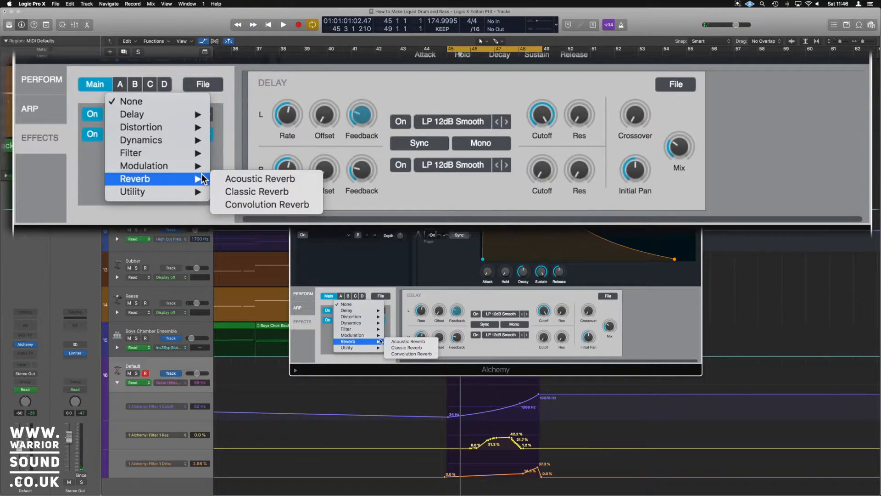
pyautogui.click(260, 179)
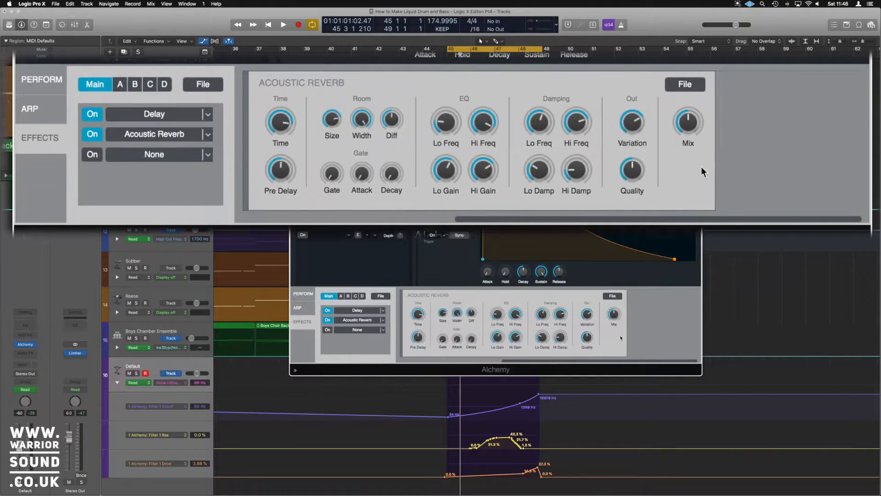
# Reduce the Acoustic Reverb's Mix, Time and room Size, and audition the riser.
pyautogui.moveTo(685, 165); pyautogui.dragTo(686, 166)
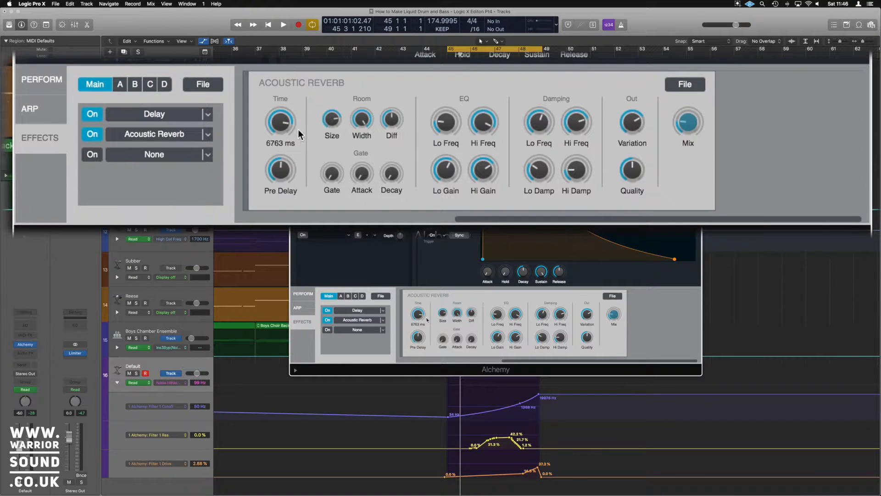
pyautogui.moveTo(288, 127); pyautogui.dragTo(301, 223)
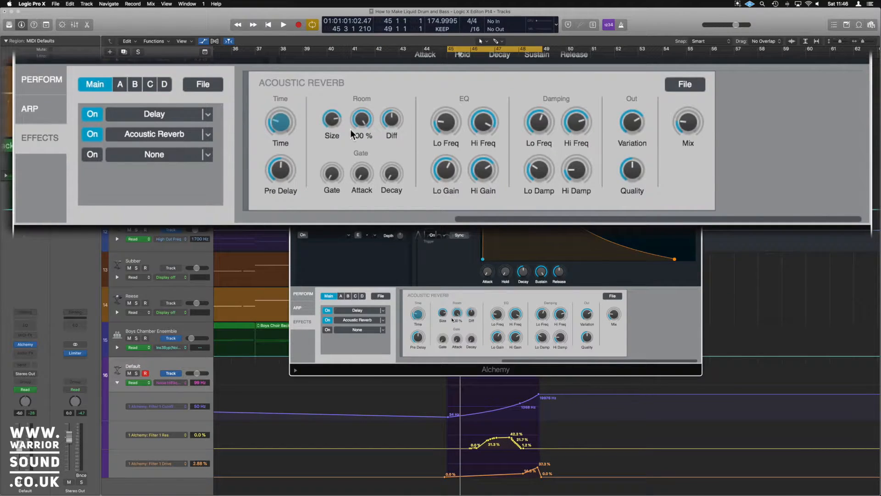
pyautogui.click(333, 128)
pyautogui.press('space')
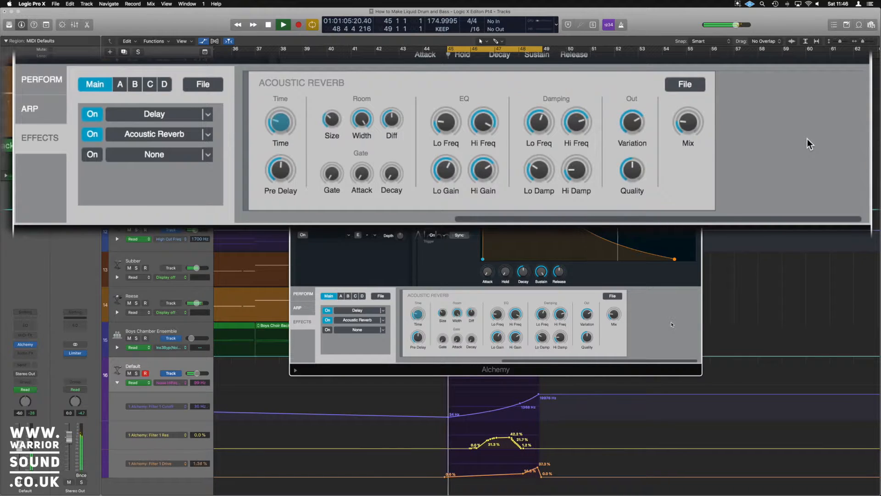
pyautogui.press('space')
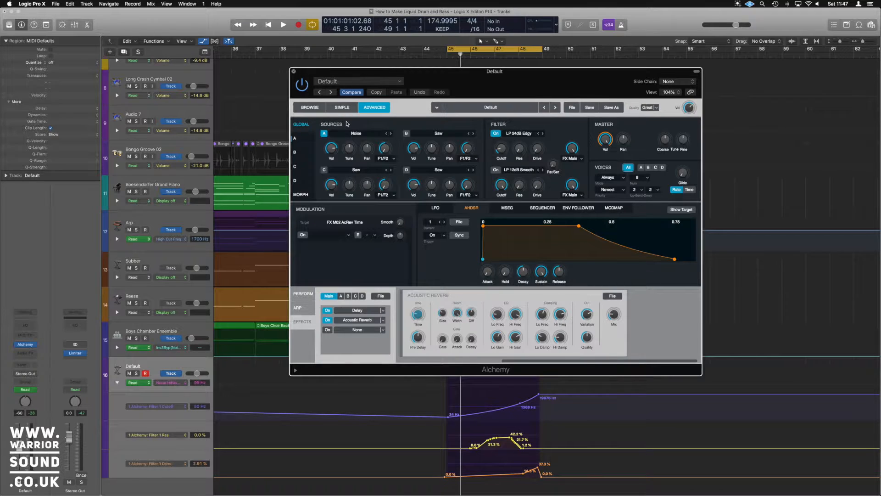
# Close the Alchemy window and bring the whole arrangement into view from bar 1.
pyautogui.press('super+w')
pyautogui.press('z')
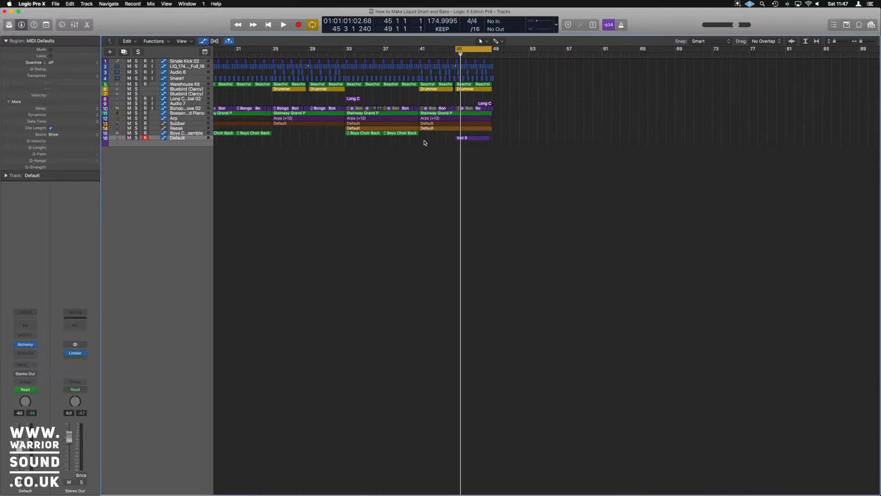
pyautogui.hscroll(-5, 276, 71)
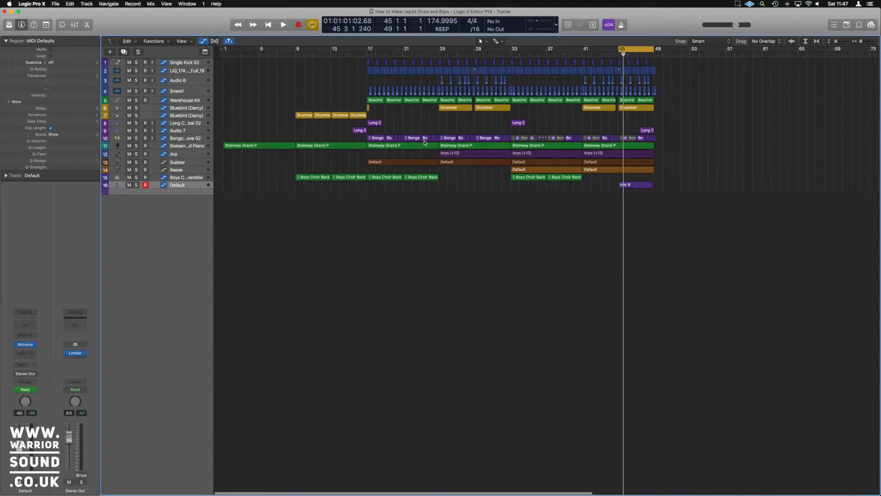
# Set the cycle range from bar 9 to bar 49 and audition the start of the loop.
pyautogui.moveTo(292, 52); pyautogui.dragTo(648, 49)
pyautogui.press('space')
pyautogui.click(604, 53)
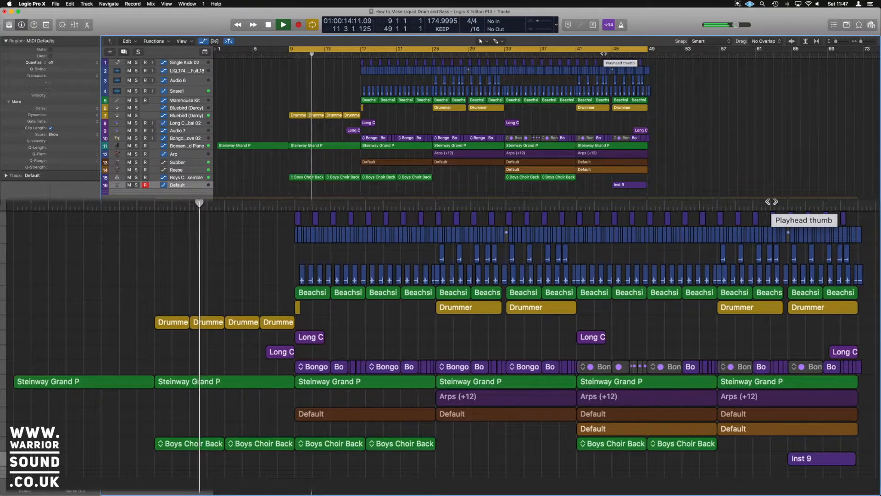
pyautogui.press('space')
# Lengthen the Inst 9 riser region and its note so both end exactly at bar 49.
pyautogui.scroll(5, 657, 148)
pyautogui.hscroll(10, 657, 148)
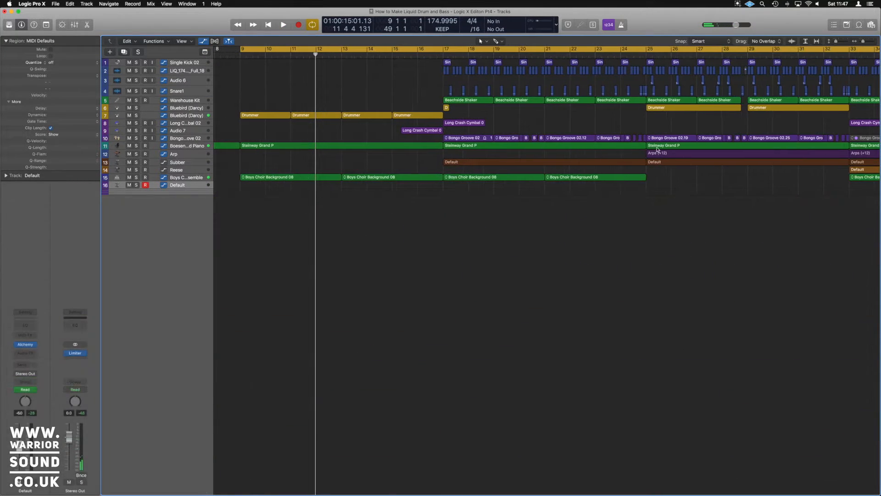
pyautogui.scroll(6, 657, 148)
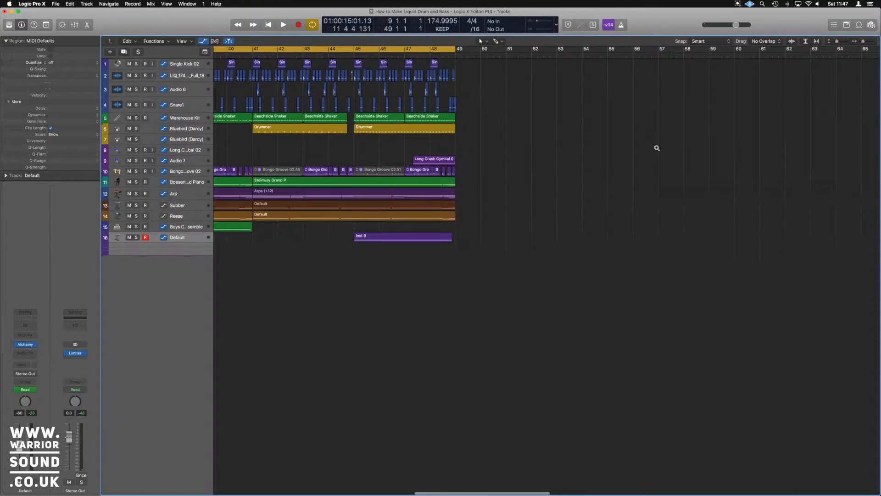
pyautogui.click(448, 417)
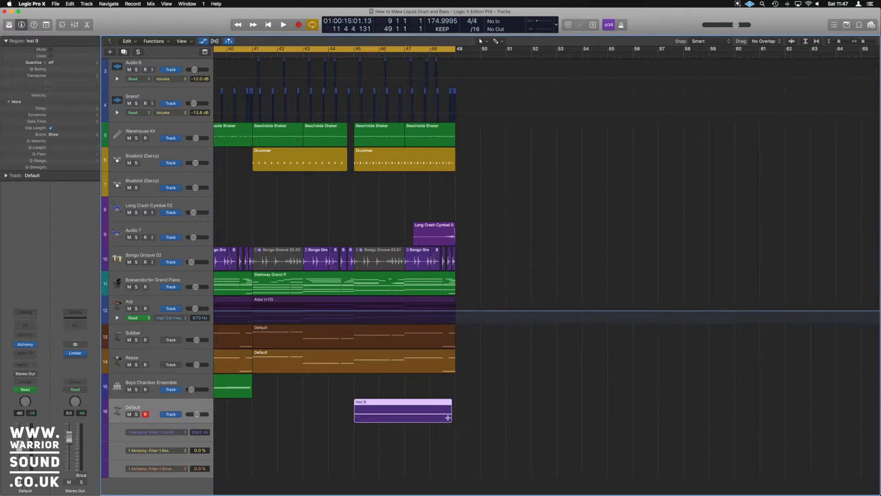
pyautogui.moveTo(450, 419); pyautogui.dragTo(453, 421)
pyautogui.doubleClick(450, 408)
pyautogui.moveTo(650, 365); pyautogui.dragTo(659, 365)
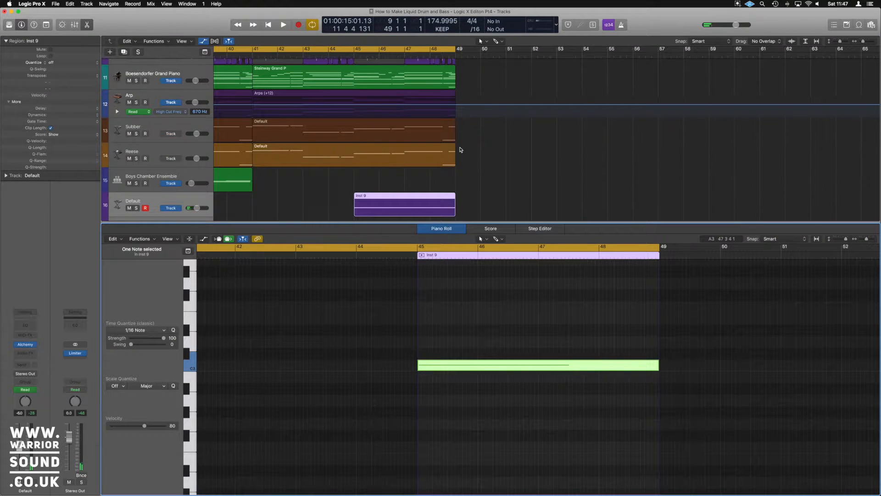
# Close the riser's note editor and hide the automation lanes on all tracks.
pyautogui.keyDown('ctrl'); pyautogui.keyDown('alt'); pyautogui.click(495, 150); pyautogui.keyUp('alt'); pyautogui.keyUp('ctrl')
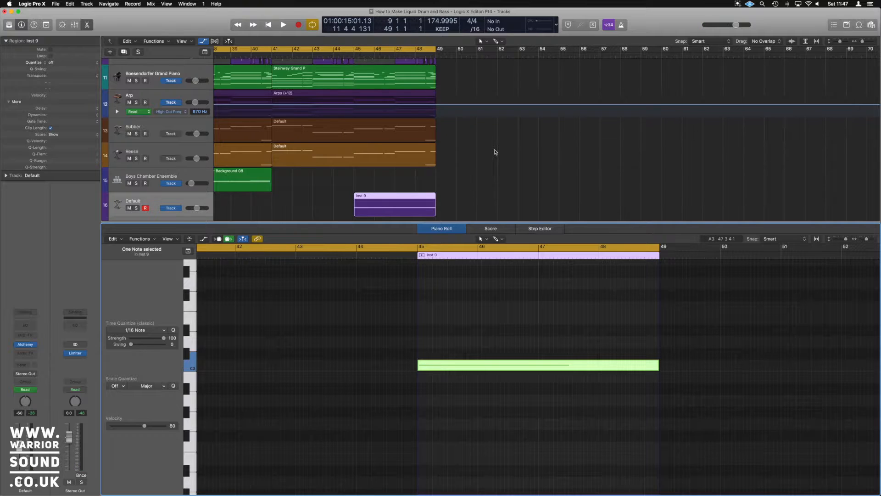
pyautogui.press('a')
pyautogui.hscroll(-5, 496, 152)
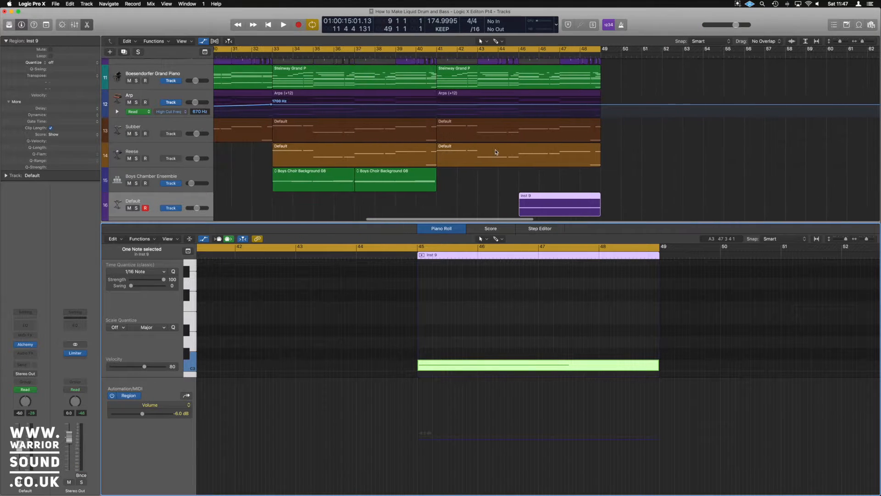
pyautogui.press('a')
pyautogui.press('e')
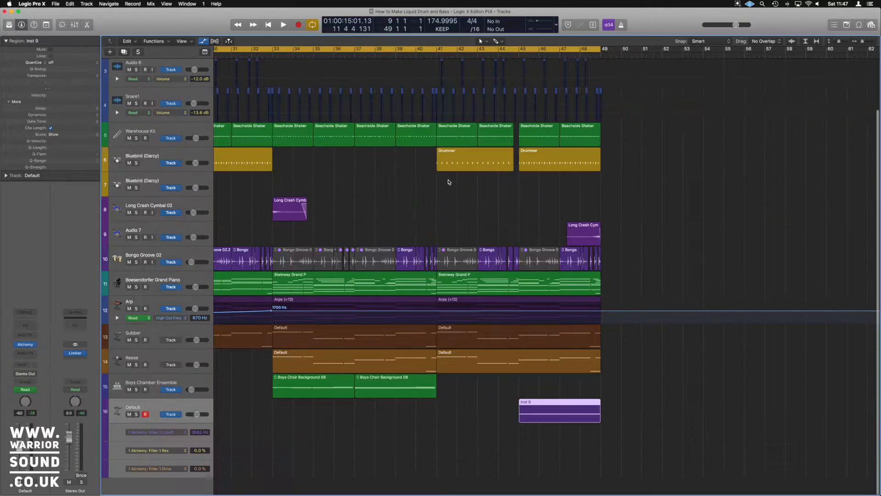
pyautogui.click(450, 182)
pyautogui.press('a')
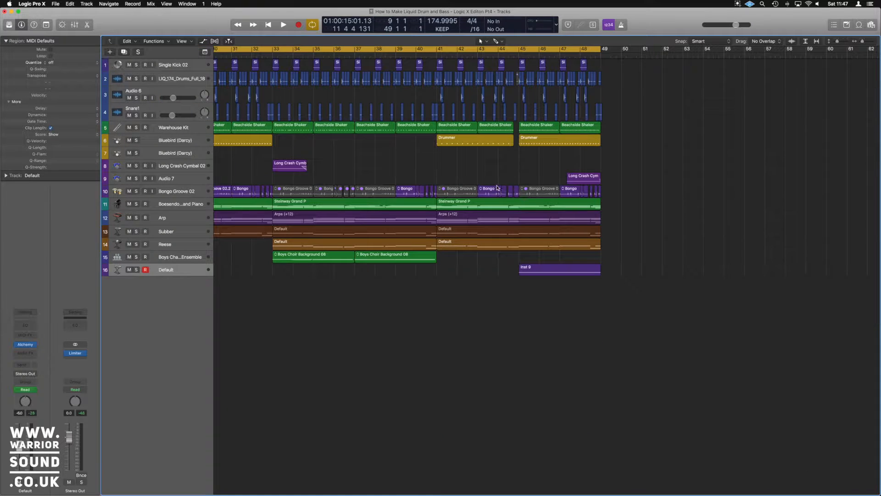
# Play the full arrangement from bar 9, and audition the riser section from bar 45 through the loop restart.
pyautogui.press('space')
pyautogui.press('z')
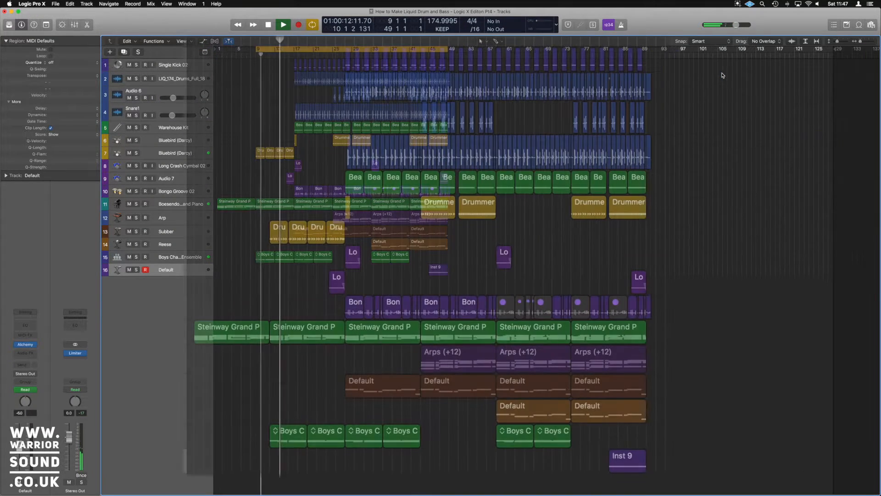
pyautogui.click(602, 43)
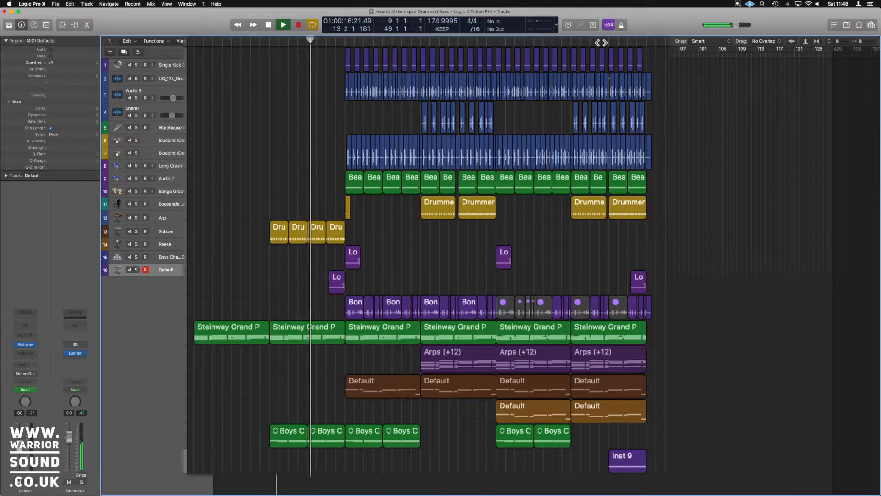
pyautogui.scroll(10, 601, 43)
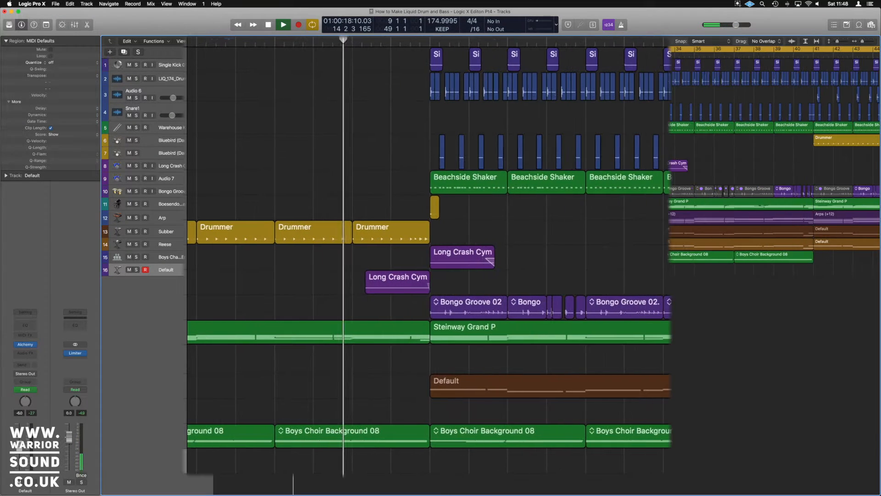
pyautogui.press('super+Left')
pyautogui.press('super+Down')
pyautogui.press('super+Down')
pyautogui.press('super+Down')
pyautogui.press('super+Down')
pyautogui.press('super+Left')
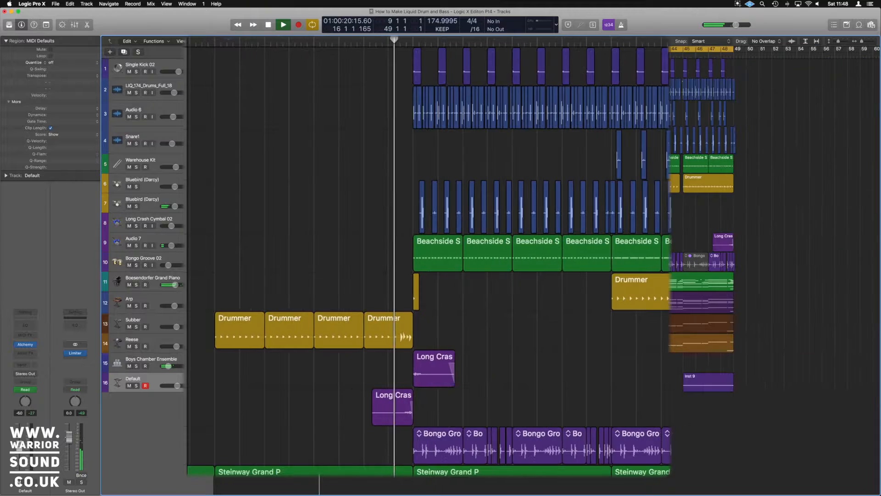
pyautogui.press('super+Left')
pyautogui.press('super+Left')
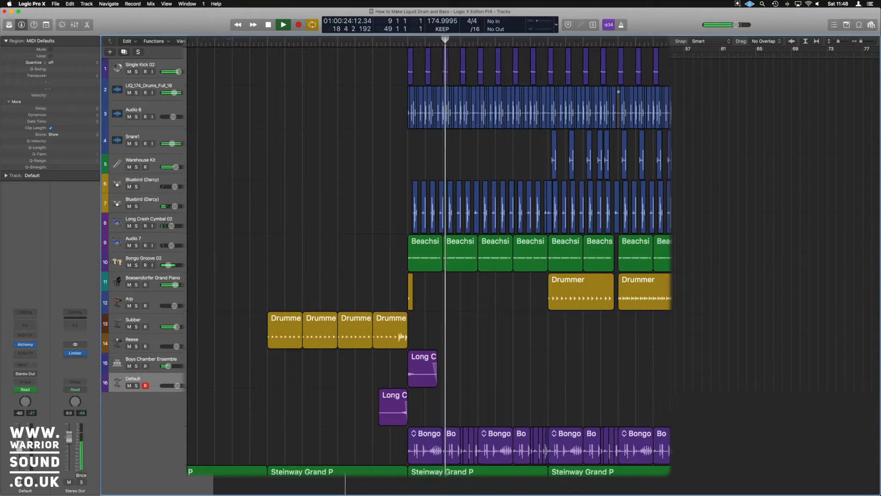
pyautogui.press('super+Up')
pyautogui.press('super+Up')
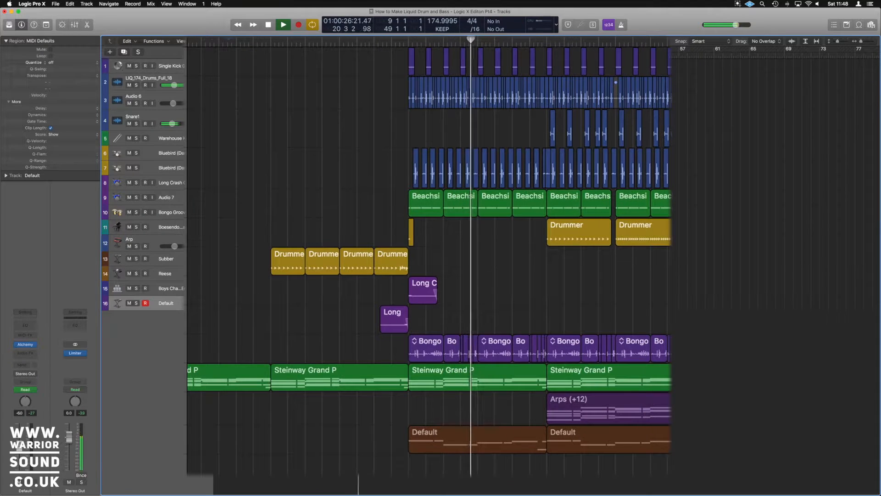
pyautogui.press('space')
pyautogui.press('z')
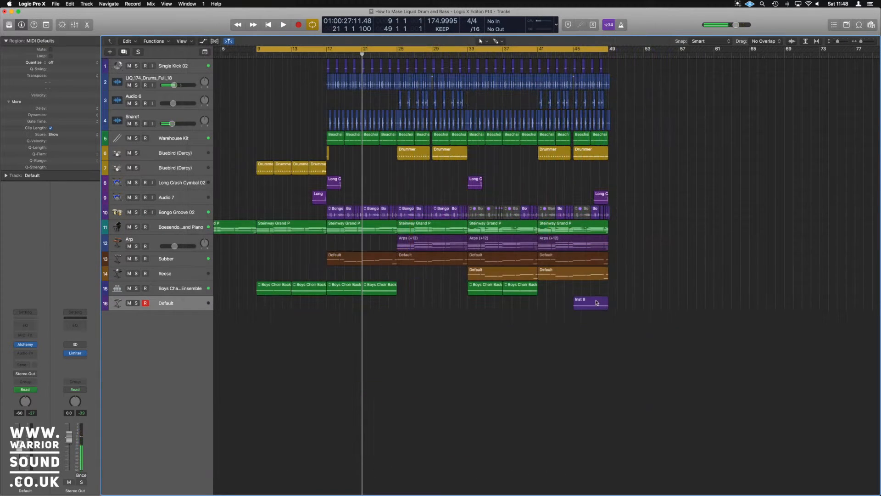
pyautogui.click(596, 303)
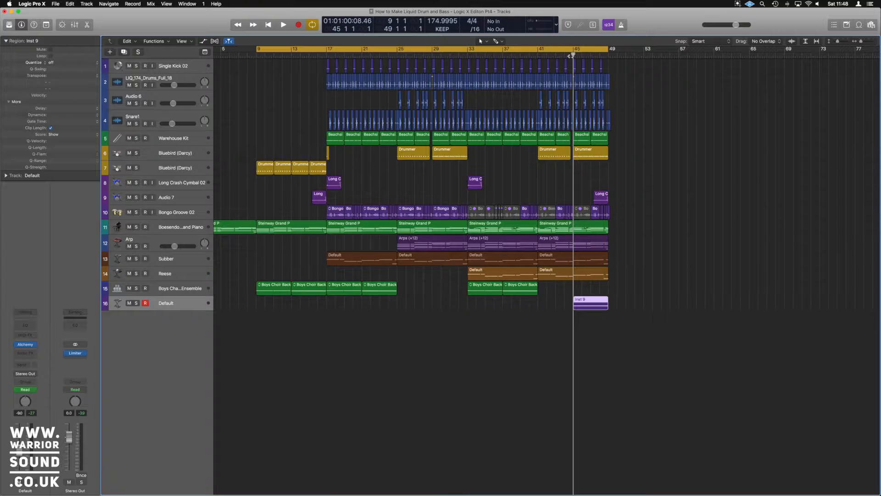
pyautogui.press('space')
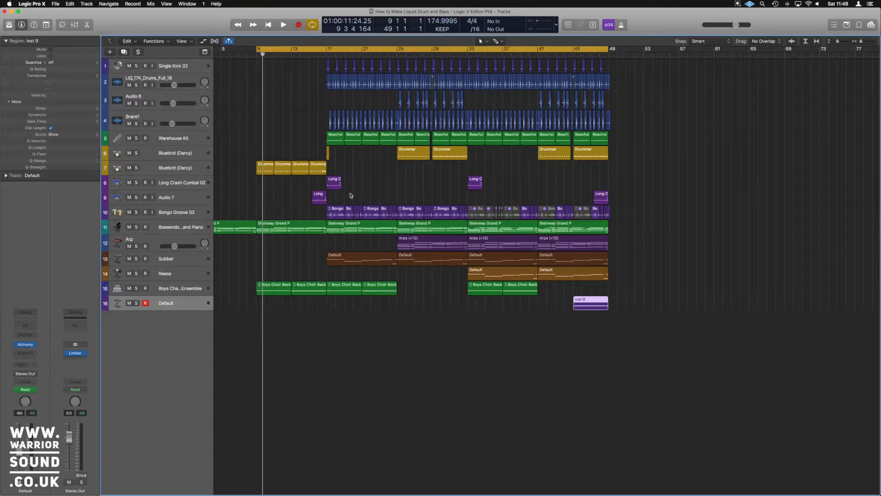
# Copy the Inst 9 riser to the drop at bar 17 and extend the copy and its note to span bars 9 to 17.
pyautogui.moveTo(398, 320); pyautogui.dragTo(319, 314)
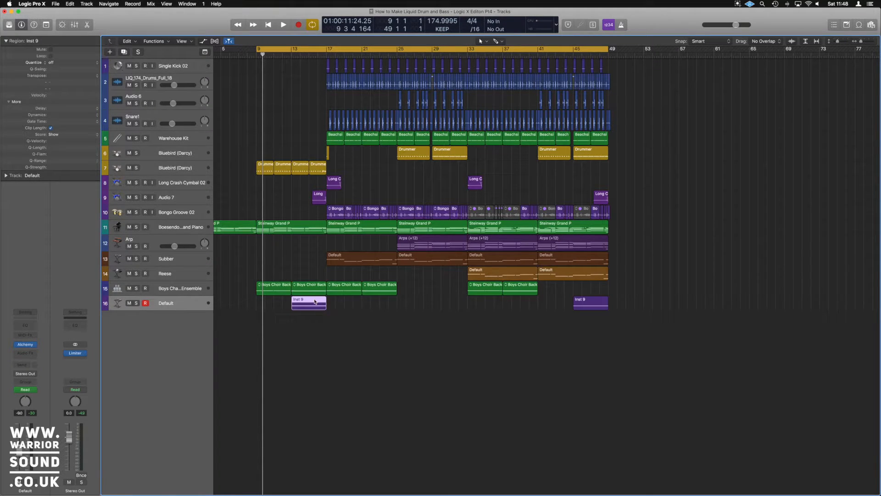
pyautogui.doubleClick(311, 308)
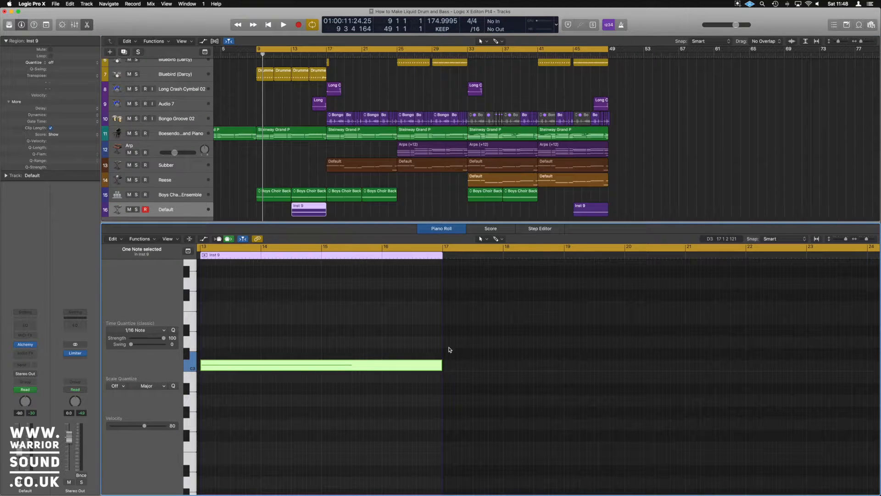
pyautogui.scroll(-5, 450, 350)
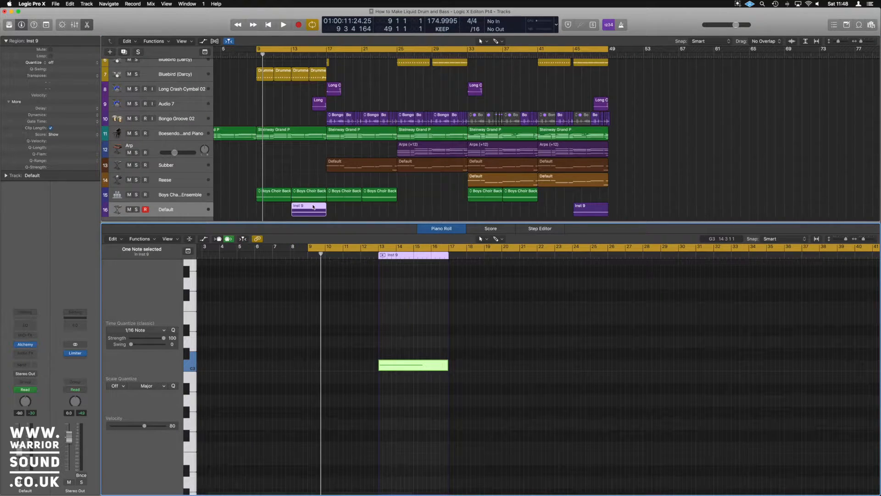
pyautogui.moveTo(313, 207)
pyautogui.mouseDown()
pyautogui.moveTo(279, 208)
pyautogui.moveTo(328, 216)
pyautogui.mouseUp()
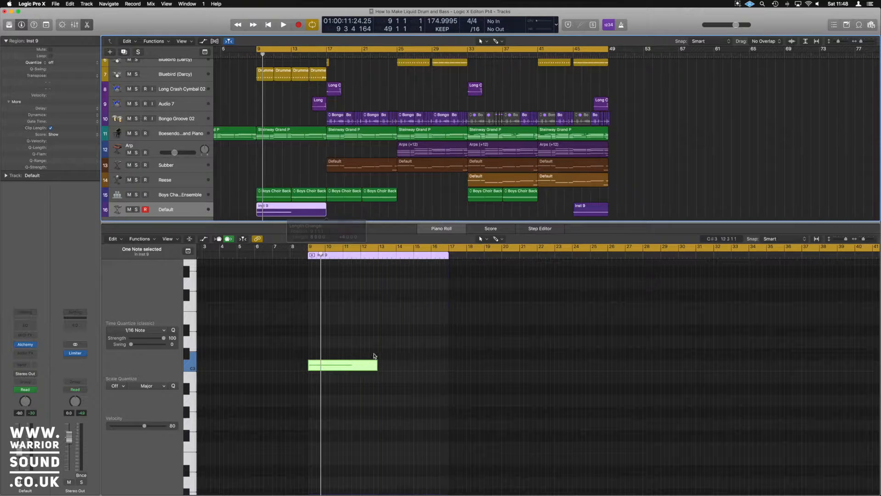
pyautogui.moveTo(377, 369); pyautogui.dragTo(444, 371)
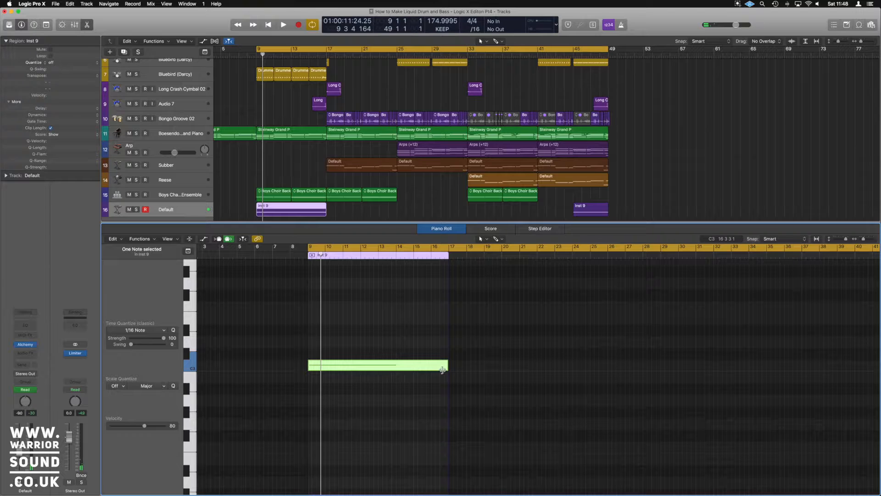
pyautogui.press('p')
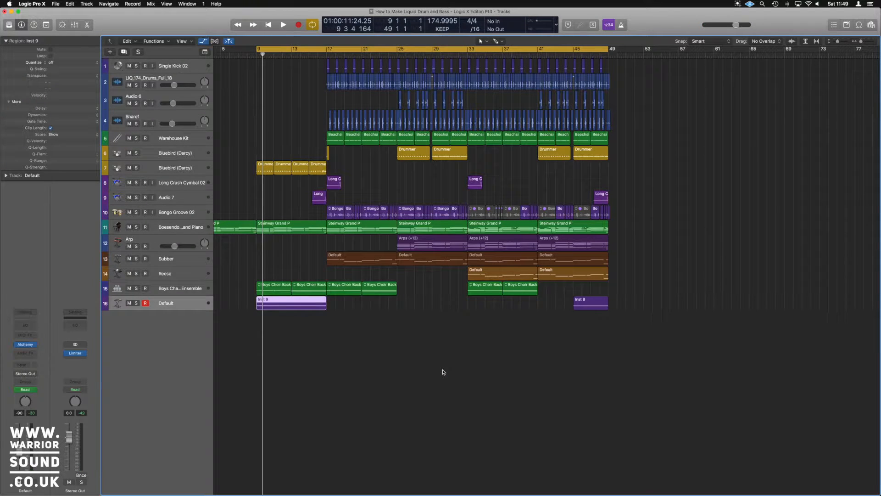
# Show track automation and expand the riser track's Alchemy Filter 1 Cutoff, Res and Drive lanes around bars 9 to 17.
pyautogui.press('a')
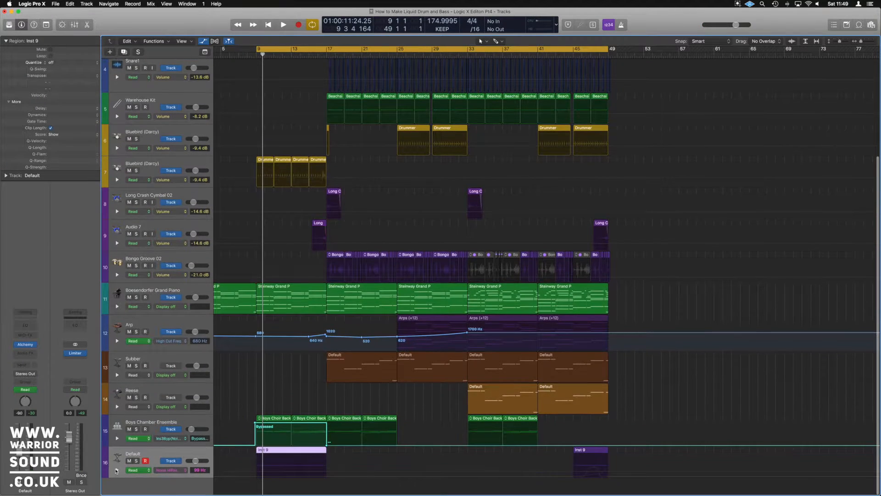
pyautogui.rightClick(121, 470)
pyautogui.click(113, 470)
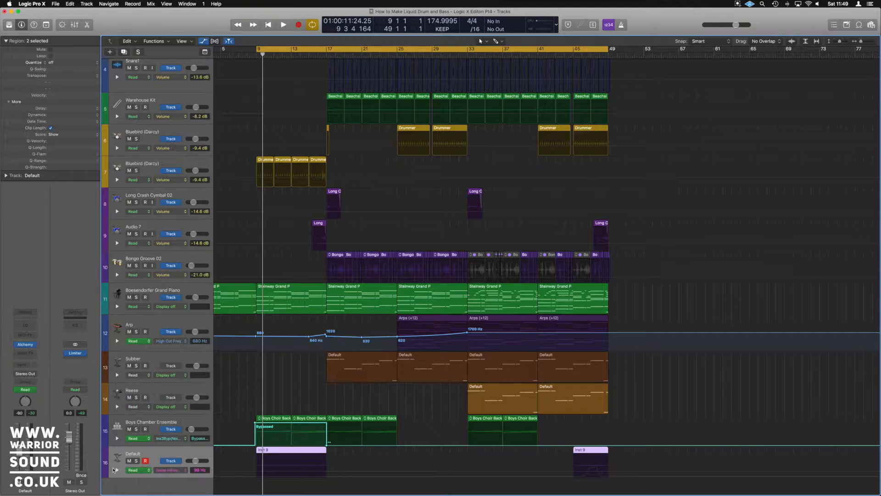
pyautogui.click(117, 471)
pyautogui.scroll(-3, 318, 377)
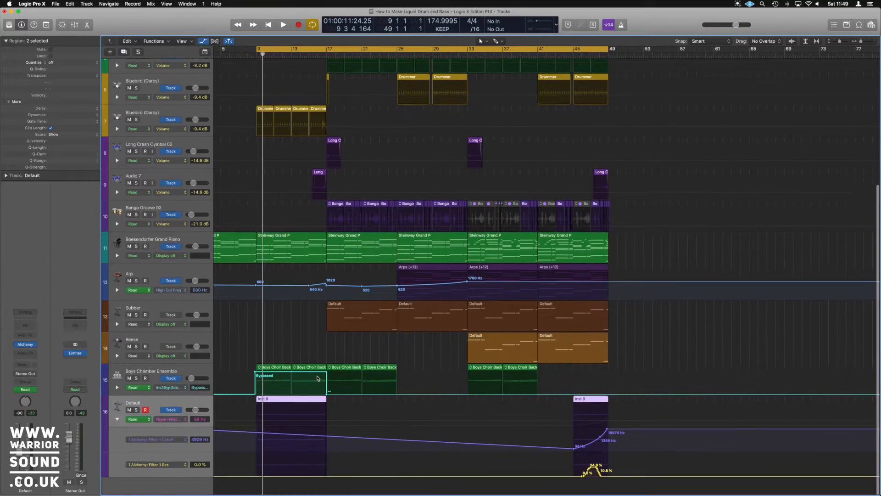
pyautogui.press('super+Right')
pyautogui.press('super+Right')
pyautogui.press('super+Right')
pyautogui.press('super+Down')
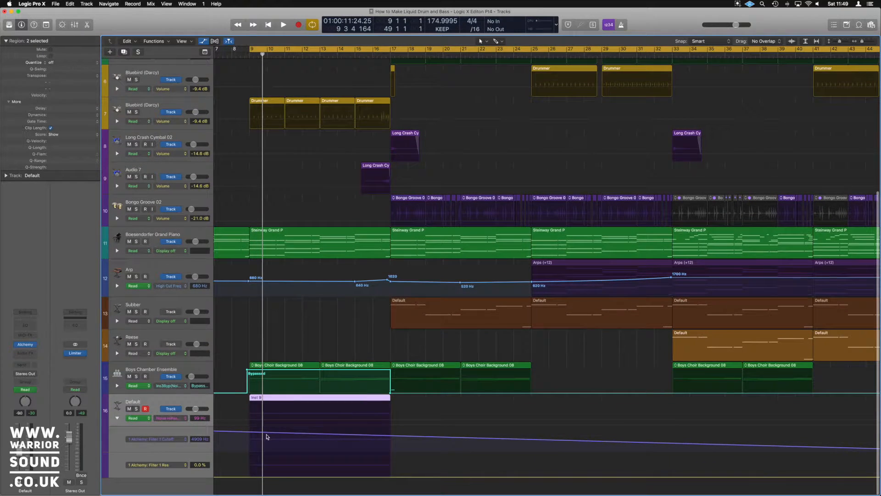
pyautogui.scroll(3, 269, 436)
pyautogui.scroll(-3, 269, 436)
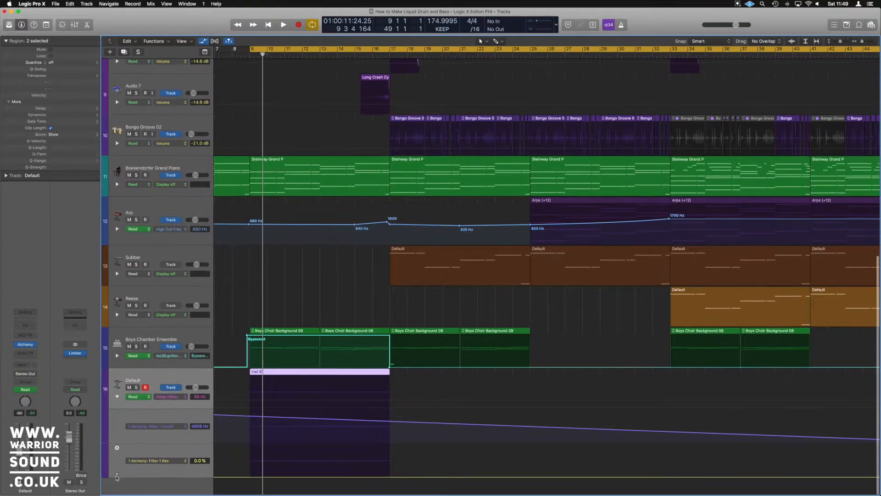
pyautogui.click(118, 474)
pyautogui.scroll(-2, 279, 436)
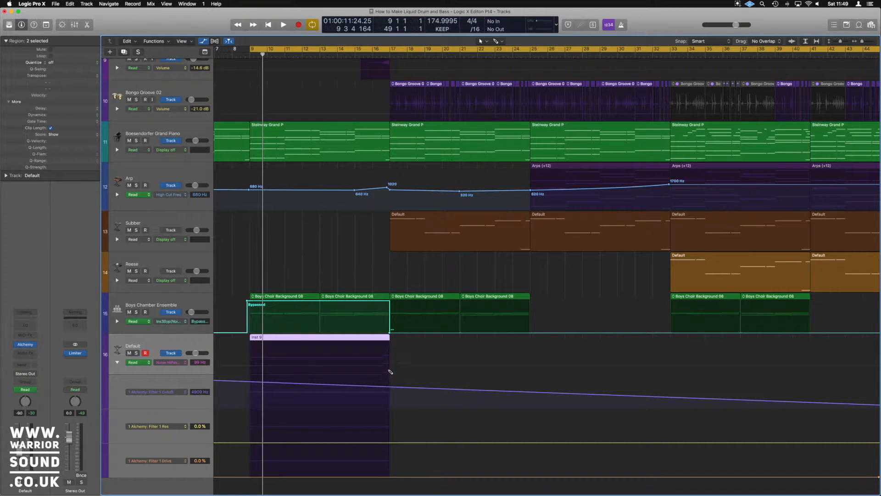
# Draw the copied riser's Filter 1 Cutoff automation: 46 Hz at bar 9, 322 Hz near bar 13, 793 Hz near bar 16, 20000 Hz at bar 17.
pyautogui.click(390, 388)
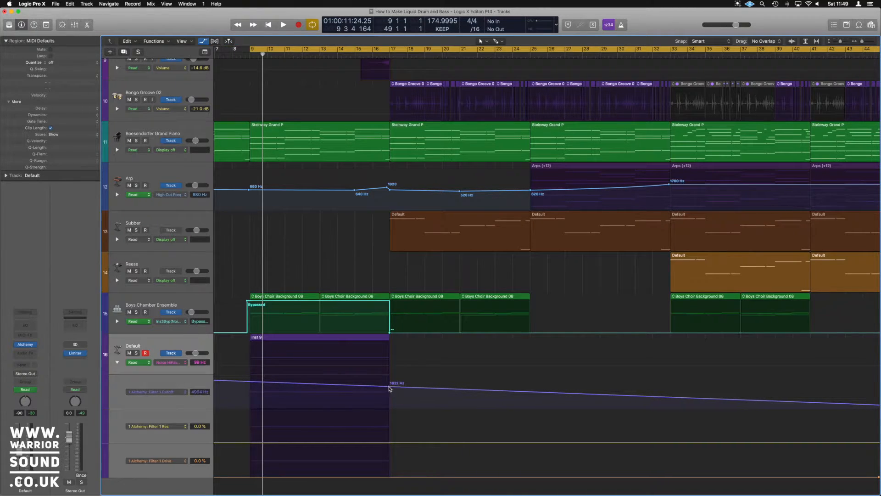
pyautogui.moveTo(389, 386)
pyautogui.mouseDown()
pyautogui.moveTo(388, 369)
pyautogui.moveTo(374, 390)
pyautogui.mouseUp()
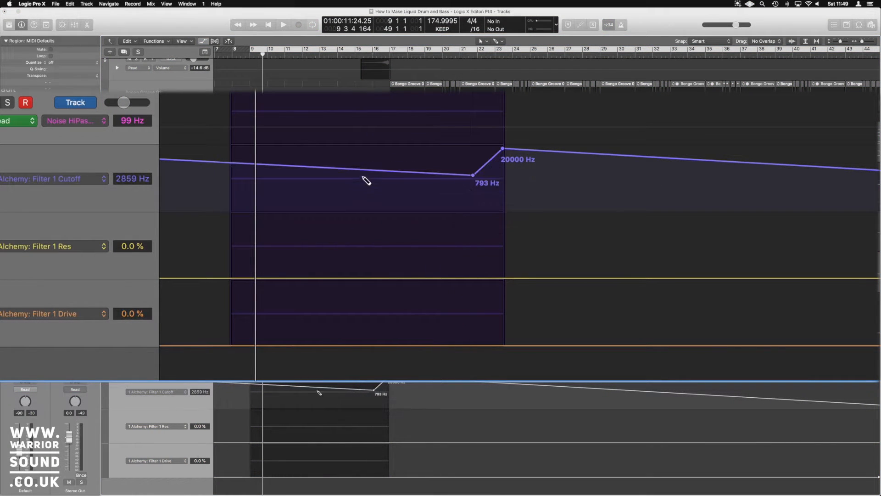
pyautogui.moveTo(369, 173); pyautogui.dragTo(365, 184)
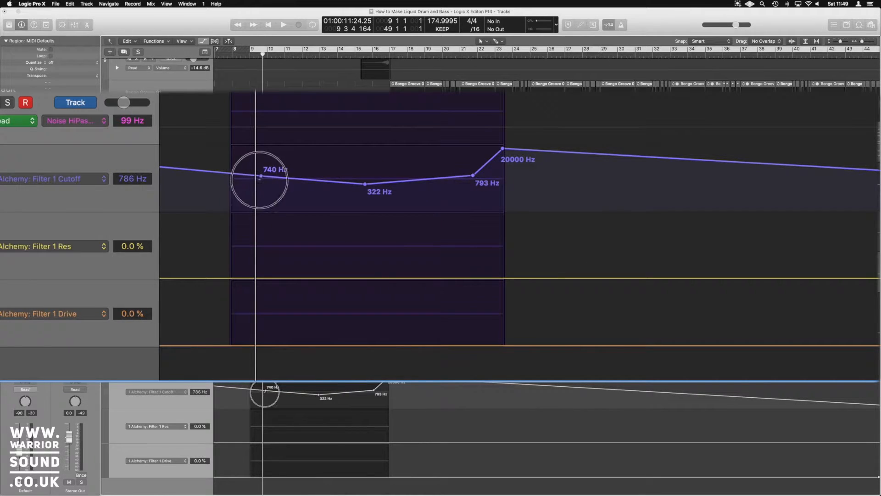
pyautogui.moveTo(261, 176); pyautogui.dragTo(228, 201)
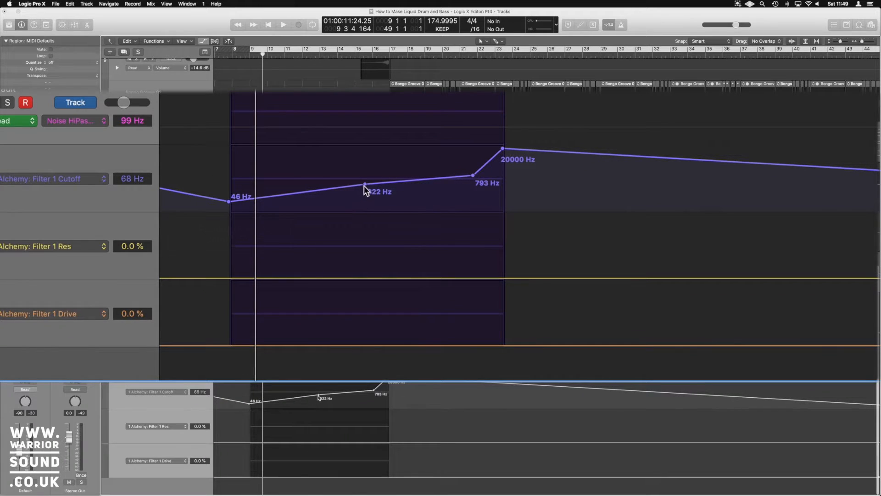
pyautogui.click(364, 184)
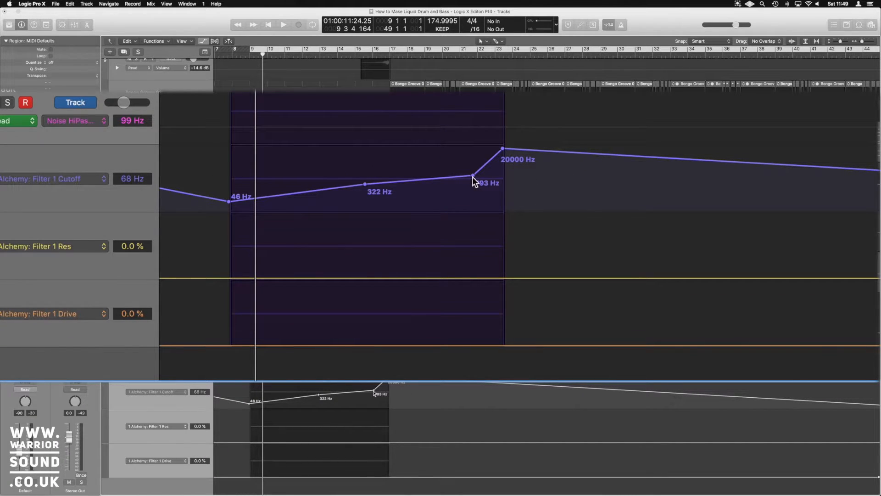
# Nudge the 793 Hz cutoff point slightly earlier and draw Filter 1 Res automation falling from 69% at bar 9 to 0% near bar 16.
pyautogui.moveTo(472, 176); pyautogui.dragTo(467, 175)
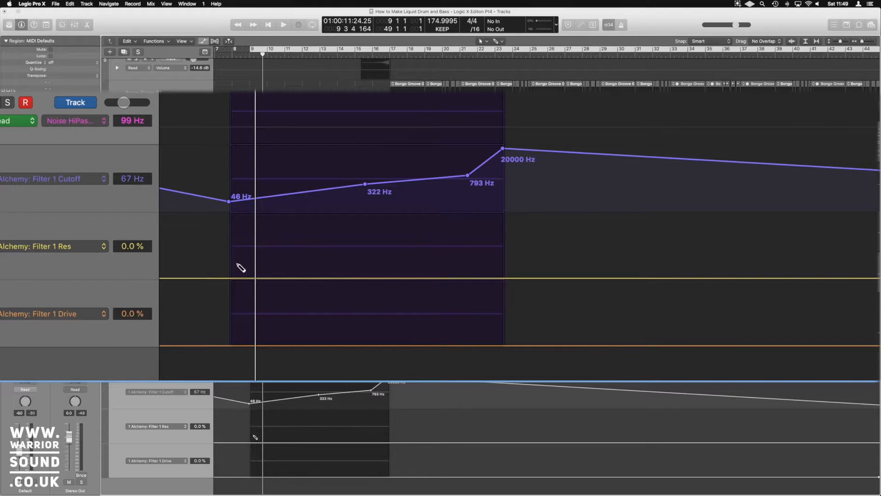
pyautogui.moveTo(234, 278); pyautogui.dragTo(234, 235)
pyautogui.moveTo(442, 244); pyautogui.dragTo(473, 277)
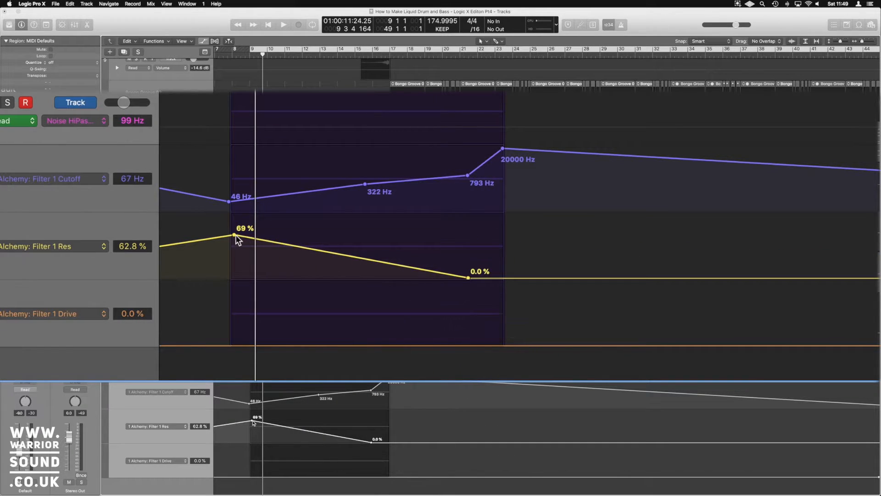
pyautogui.moveTo(236, 235); pyautogui.dragTo(231, 234)
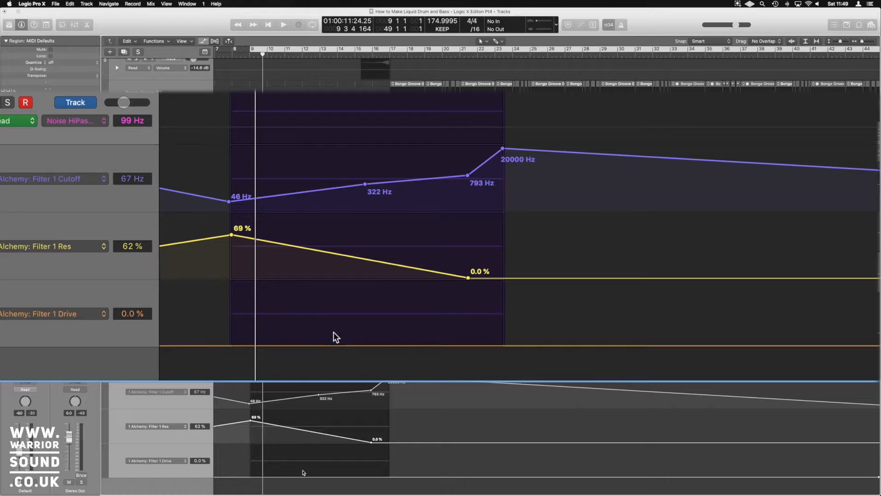
# Draw Filter 1 Drive automation rising from 0% near bar 14 to 33% at bar 17, and audition the riser into the drop.
pyautogui.click(400, 345)
pyautogui.moveTo(502, 345); pyautogui.dragTo(500, 325)
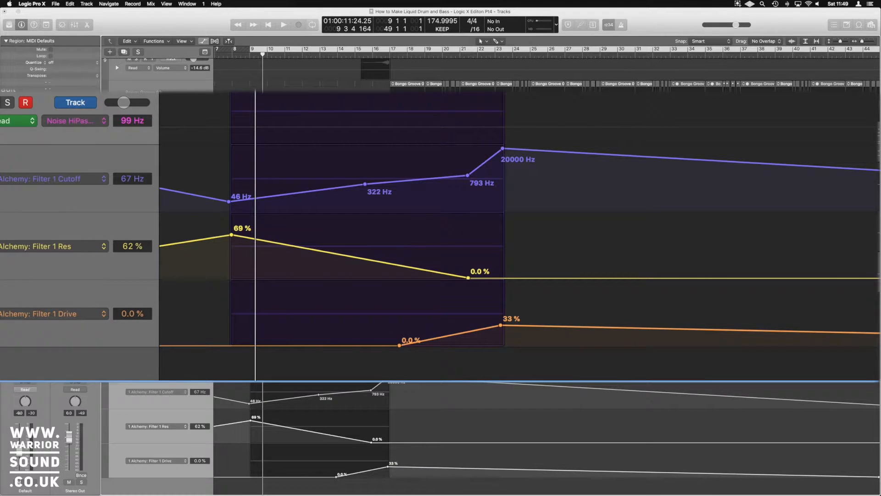
pyautogui.press('space')
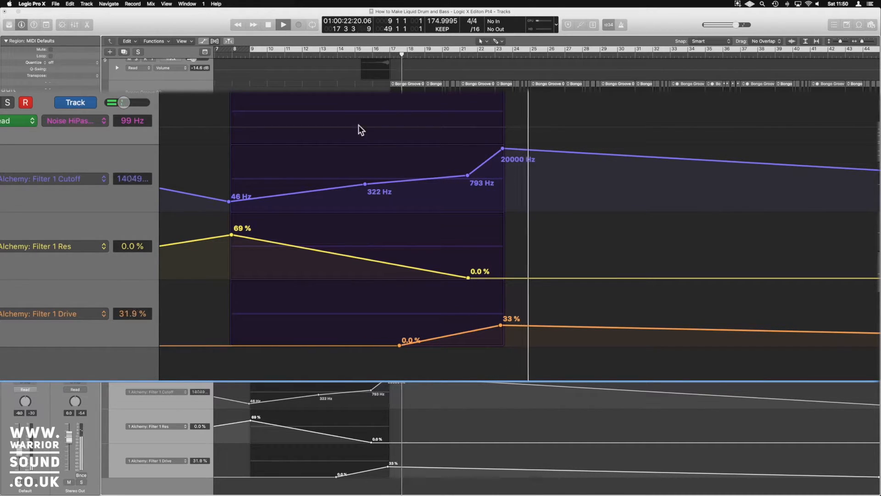
pyautogui.press('space')
# Raise the riser's first three cutoff points to 114, 1381 and 2093 Hz, and move the 69% Res peak to just before bar 12.
pyautogui.moveTo(465, 177); pyautogui.dragTo(465, 171)
pyautogui.moveTo(363, 178)
pyautogui.mouseDown()
pyautogui.moveTo(363, 164)
pyautogui.moveTo(365, 172)
pyautogui.mouseUp()
pyautogui.moveTo(473, 171); pyautogui.dragTo(465, 166)
pyautogui.moveTo(232, 235); pyautogui.dragTo(323, 236)
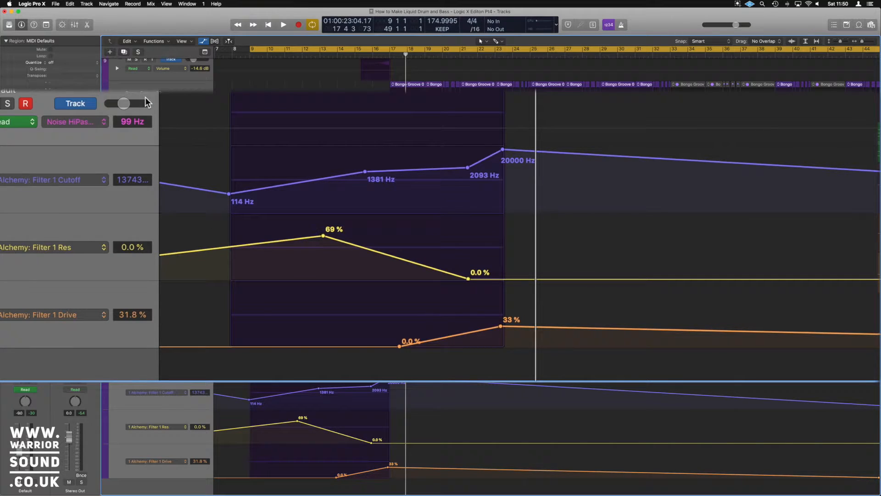
# Audition the riser from bar 9 into the bar 17 drop in the full mix, soloed, and again in the mix.
pyautogui.press('space')
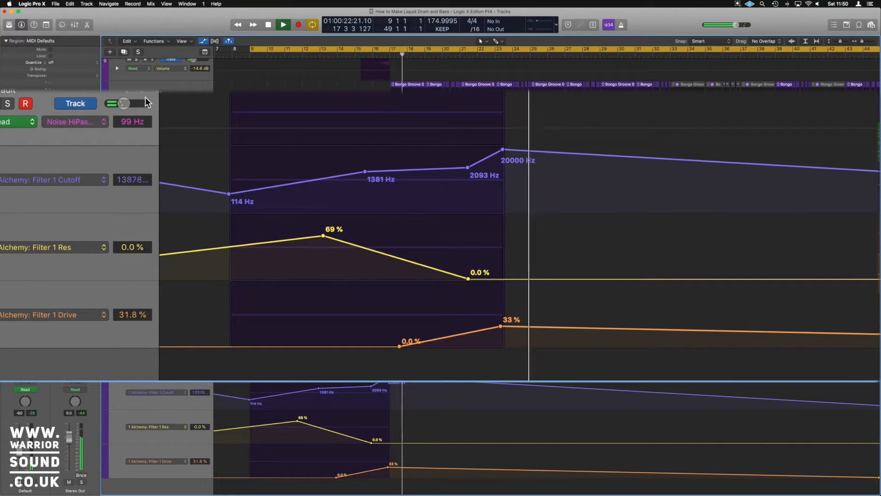
pyautogui.press('space')
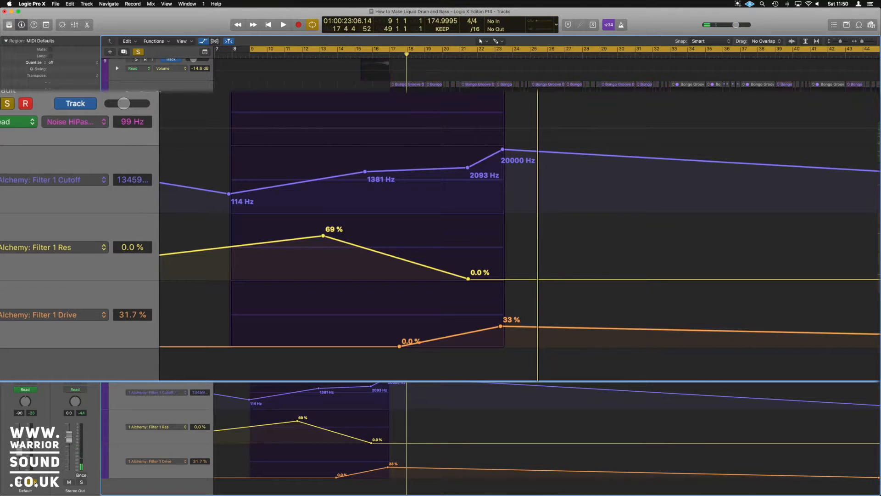
pyautogui.press('space')
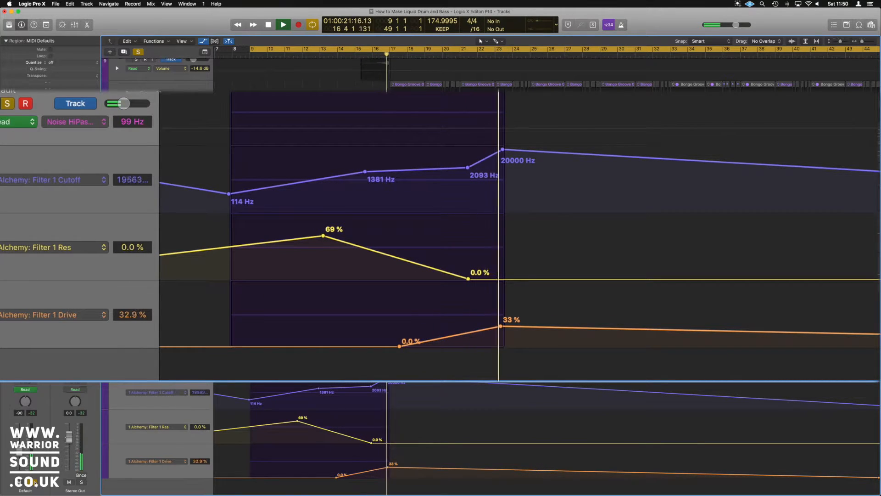
pyautogui.press('space')
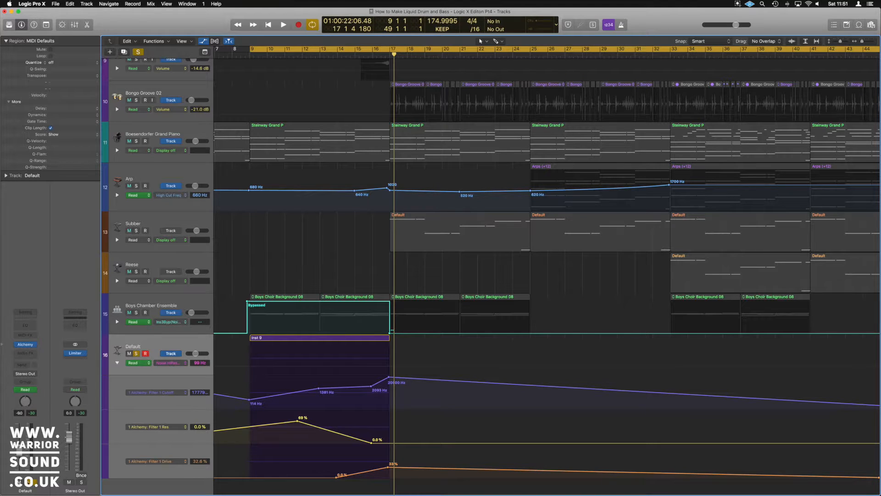
pyautogui.click(32, 483)
pyautogui.press('space')
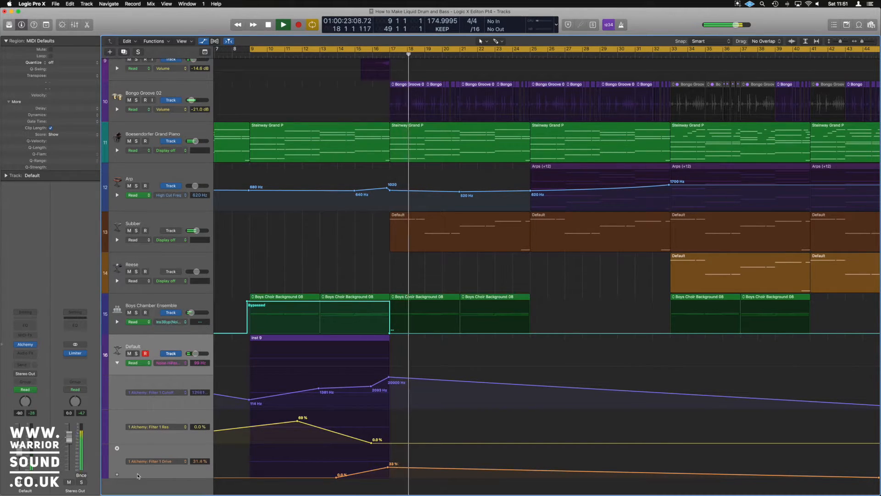
pyautogui.press('space')
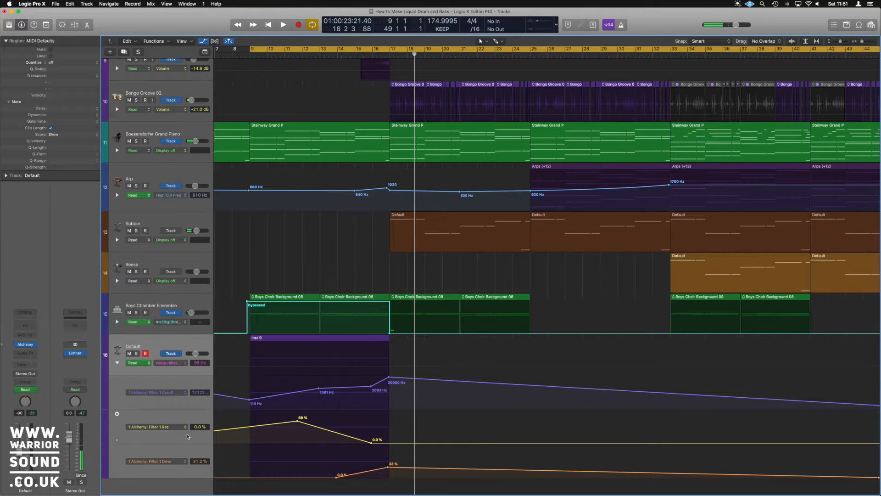
# Hide track automation, make the Arp track active, play the whole arrangement, and clear the region selection.
pyautogui.press('a')
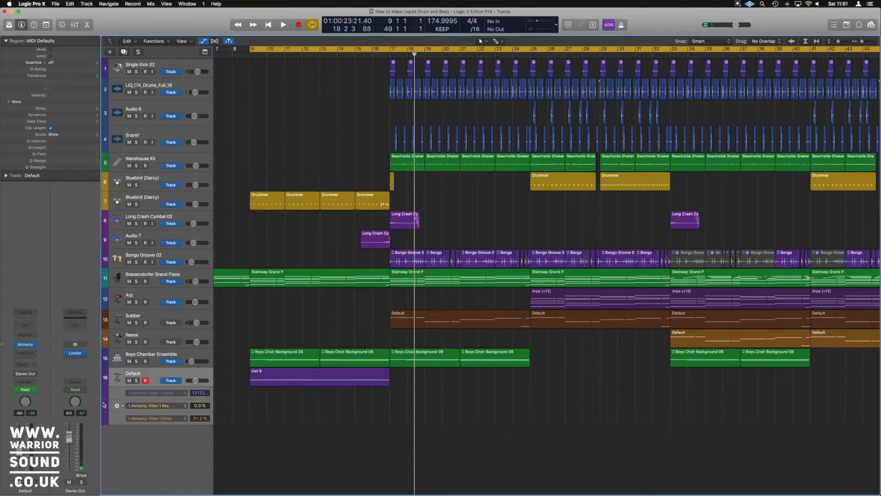
pyautogui.press('a')
pyautogui.scroll(-2, 438, 334)
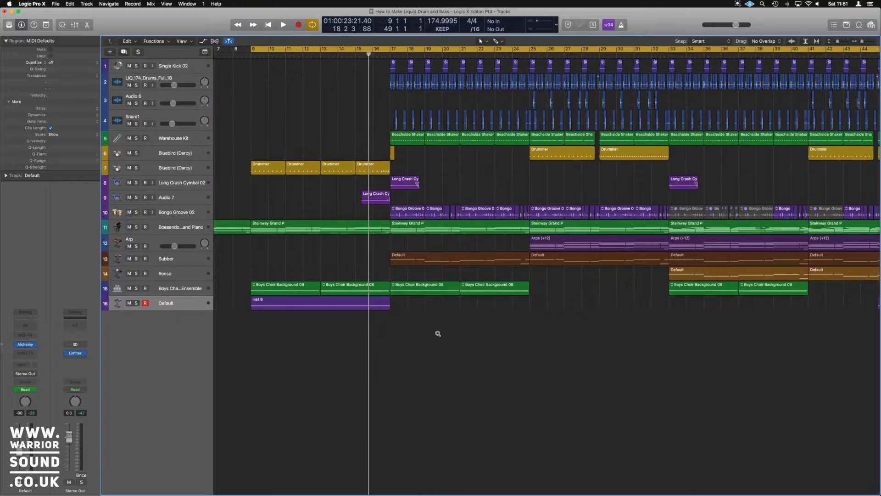
pyautogui.hscroll(-5, 438, 333)
pyautogui.scroll(-5, 438, 334)
pyautogui.hscroll(3, 438, 333)
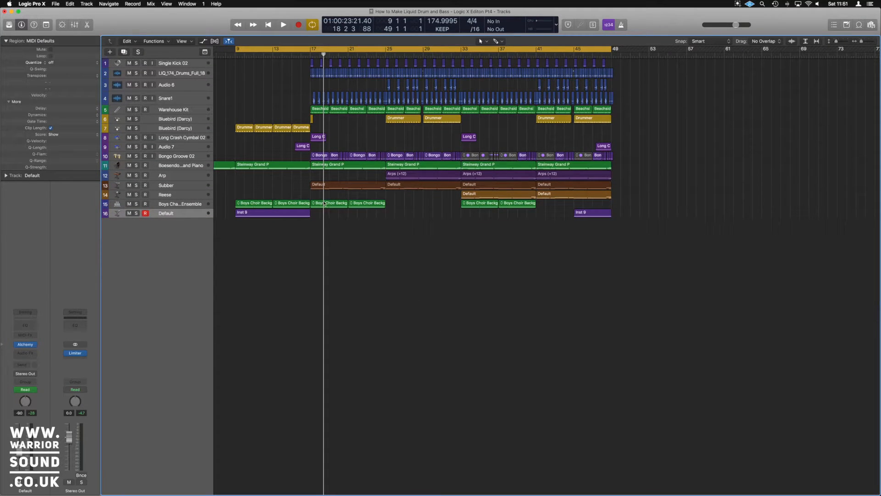
pyautogui.click(182, 177)
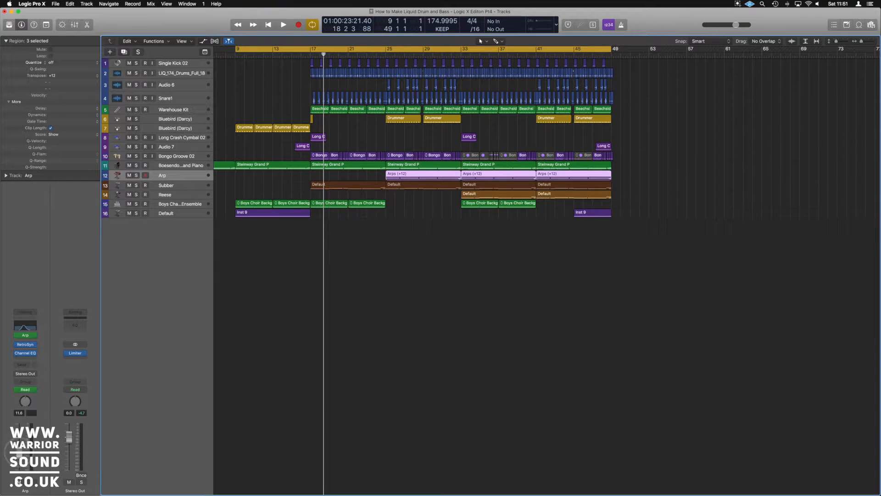
pyautogui.press('space')
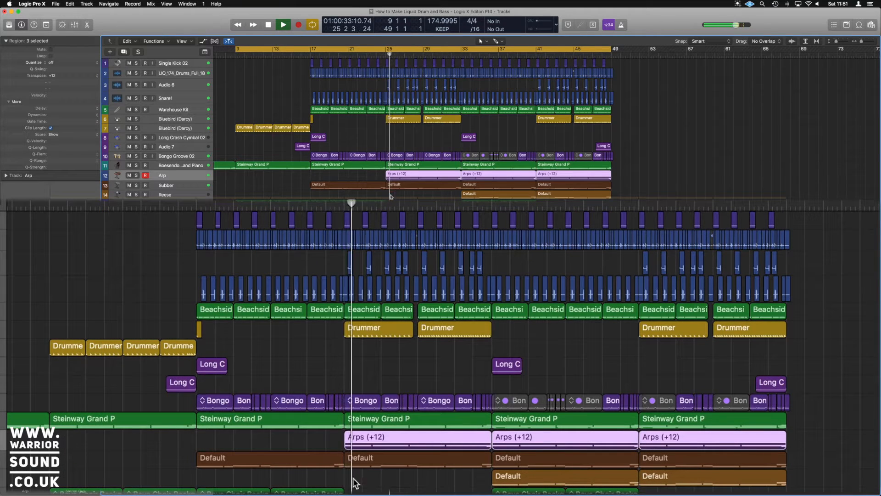
pyautogui.hotkey('alt', 'shift', 'd')
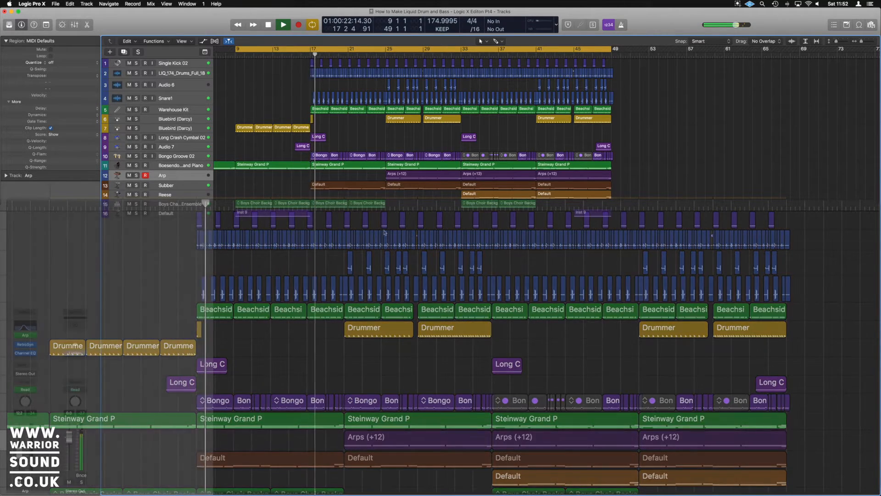
pyautogui.press('space')
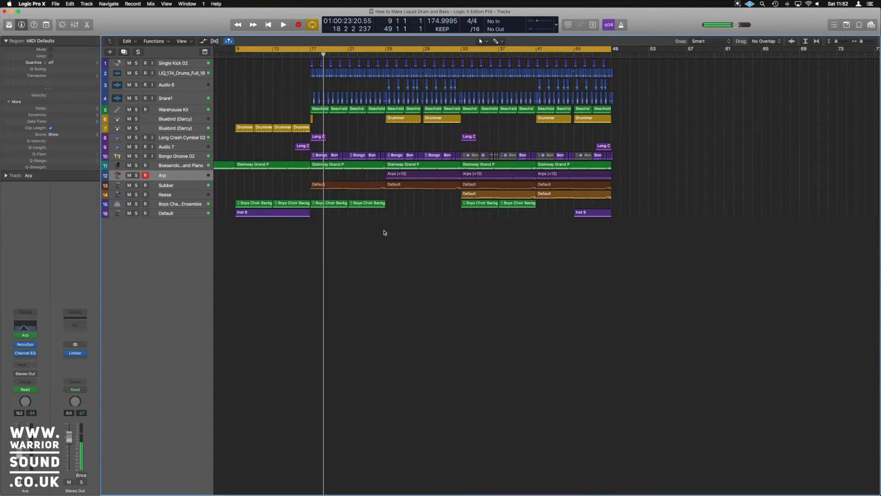
# Turn off cycle playback over bars 9 to 49.
pyautogui.hscroll(-3, 387, 237)
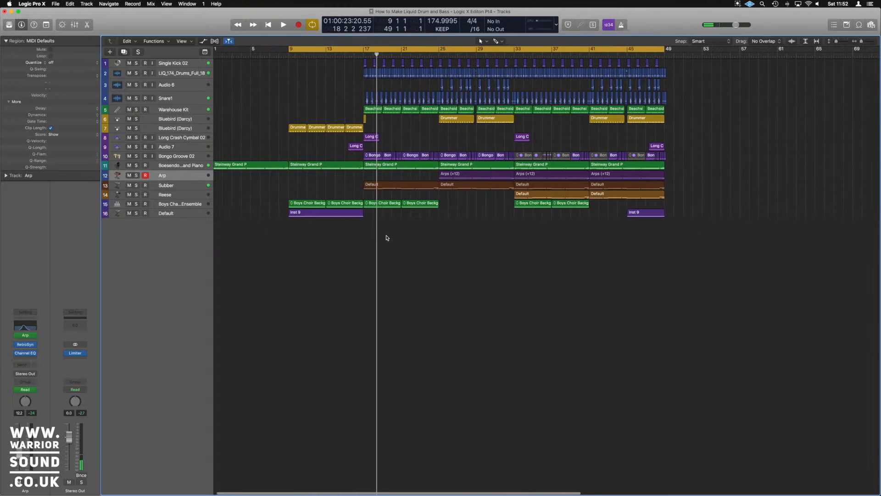
pyautogui.press('super+Down')
pyautogui.press('super+Down')
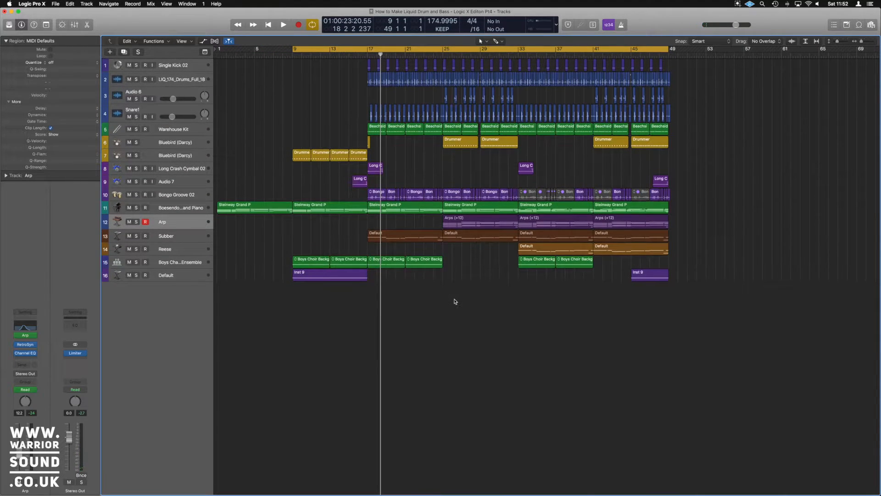
pyautogui.click(437, 52)
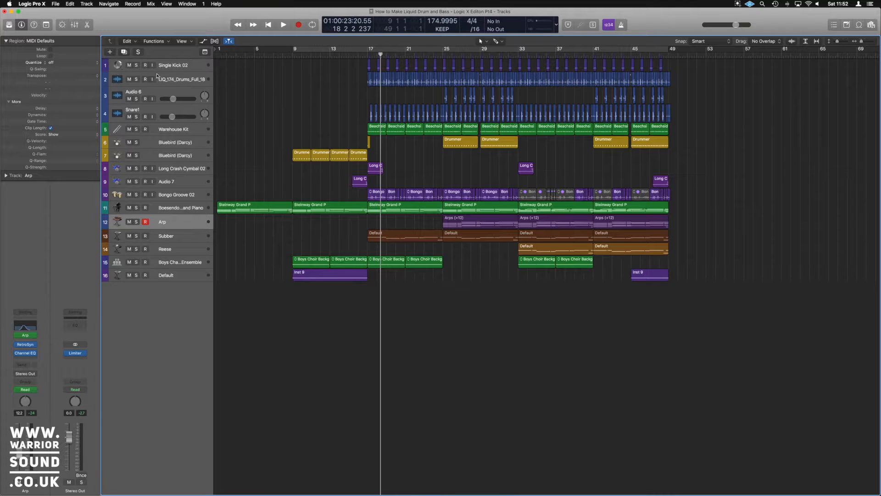
# Create one Alchemy software instrument track and place it directly below the LIQ_174_Drums_Full_18 track.
pyautogui.click(110, 52)
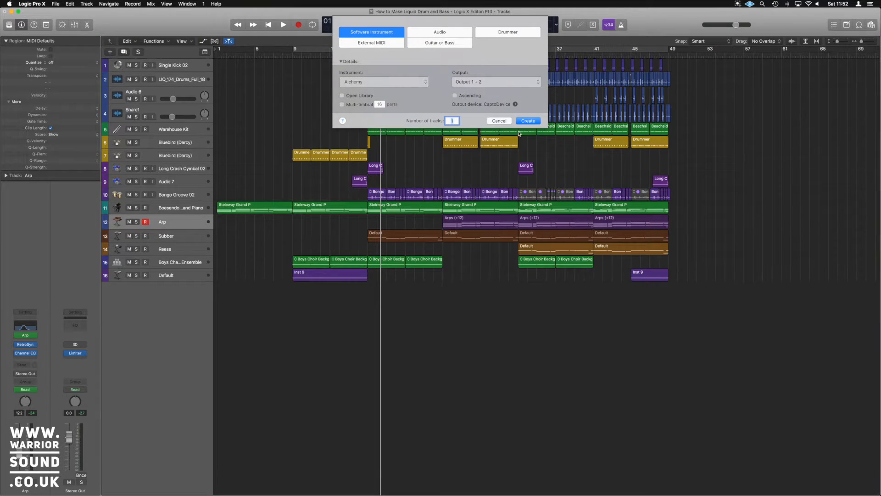
pyautogui.click(528, 121)
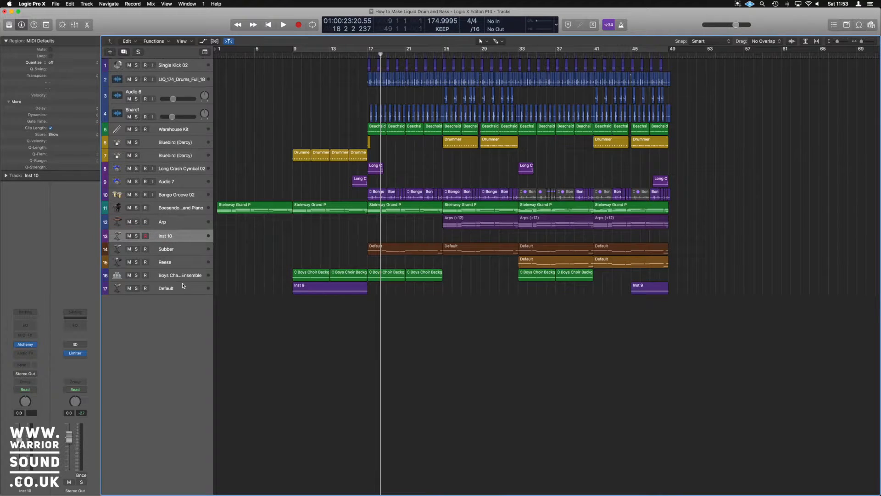
pyautogui.moveTo(85, 19); pyautogui.dragTo(244, 272)
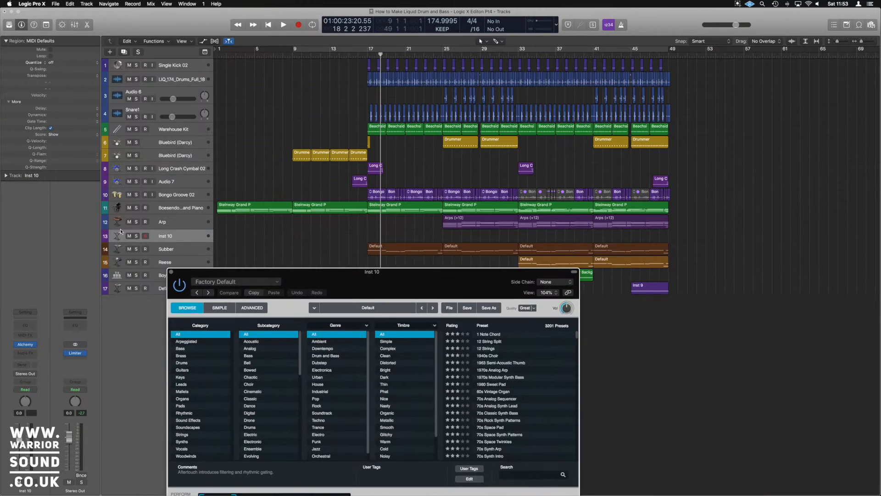
pyautogui.moveTo(183, 237); pyautogui.dragTo(189, 97)
# Solo and audition the LIQ_174_Drums_Full_18 track, then solo Single Kick 02 as well and audition both together.
pyautogui.press('super+Right')
pyautogui.press('super+Right')
pyautogui.press('super+Right')
pyautogui.press('super+Right')
pyautogui.press('super+Right')
pyautogui.press('super+Right')
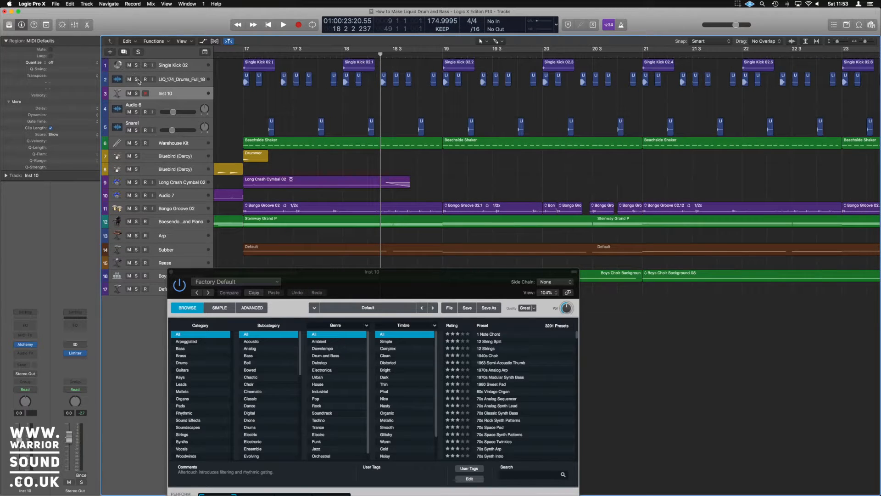
pyautogui.click(138, 81)
pyautogui.press('space')
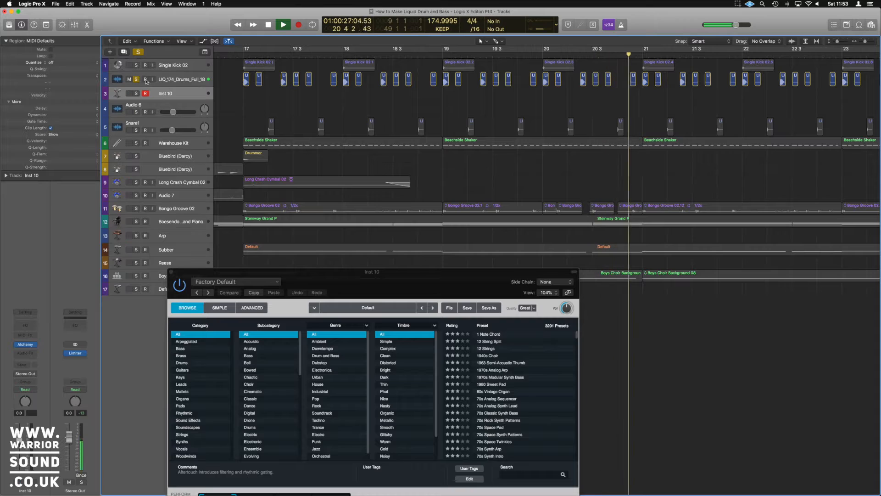
pyautogui.press('space')
pyautogui.click(136, 65)
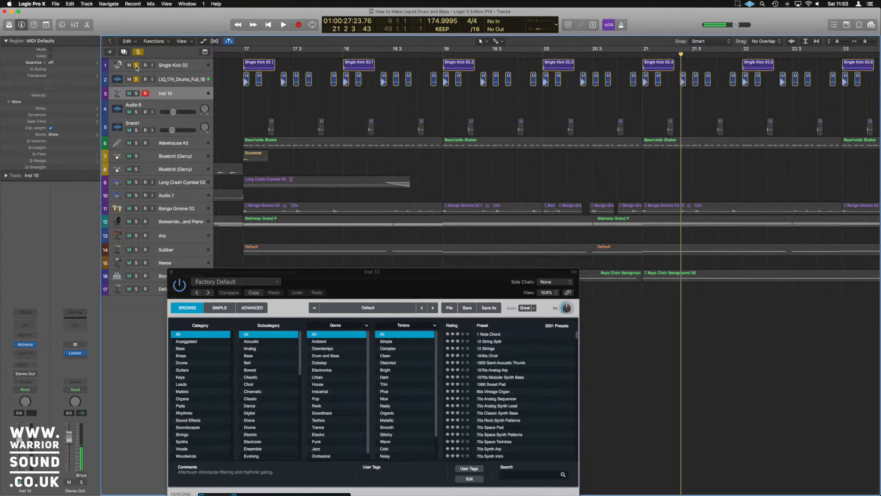
pyautogui.press('space')
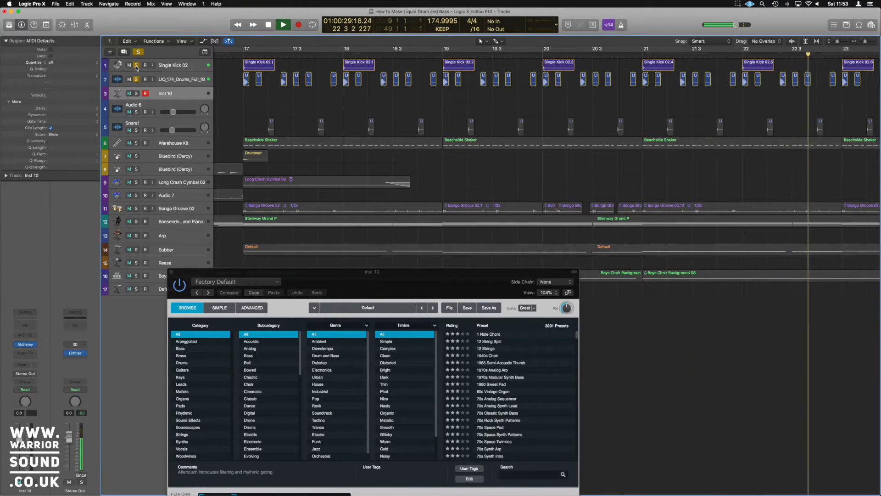
pyautogui.press('space')
# Select the LIQ_174_Drums_Full_18 track, remove the solo from Single Kick 02, and audition the drums alone.
pyautogui.hscroll(-15, 292, 83)
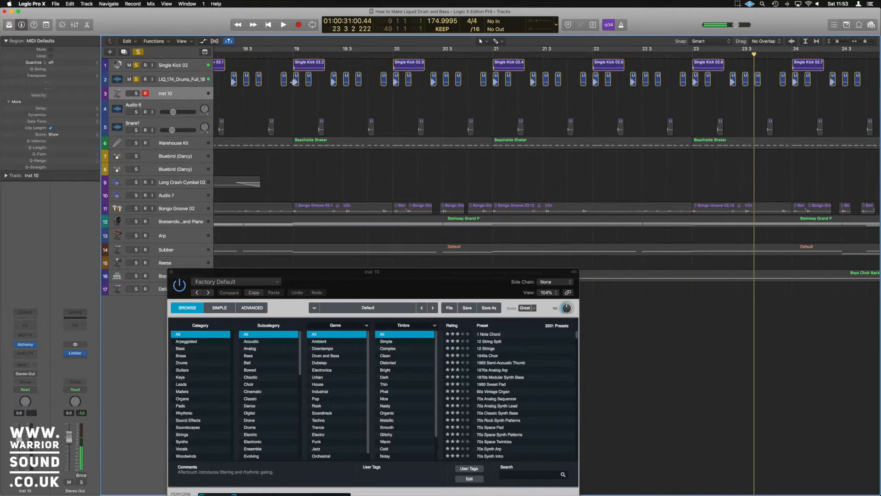
pyautogui.scroll(3, 294, 83)
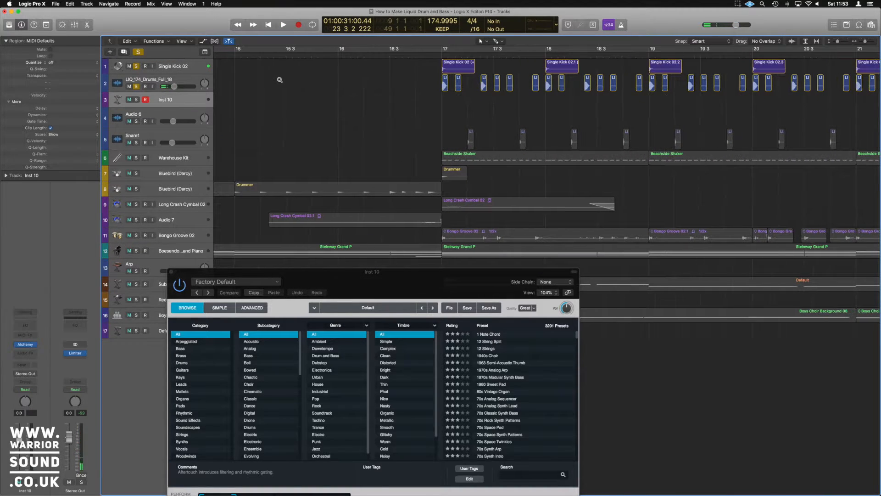
pyautogui.scroll(3, 274, 79)
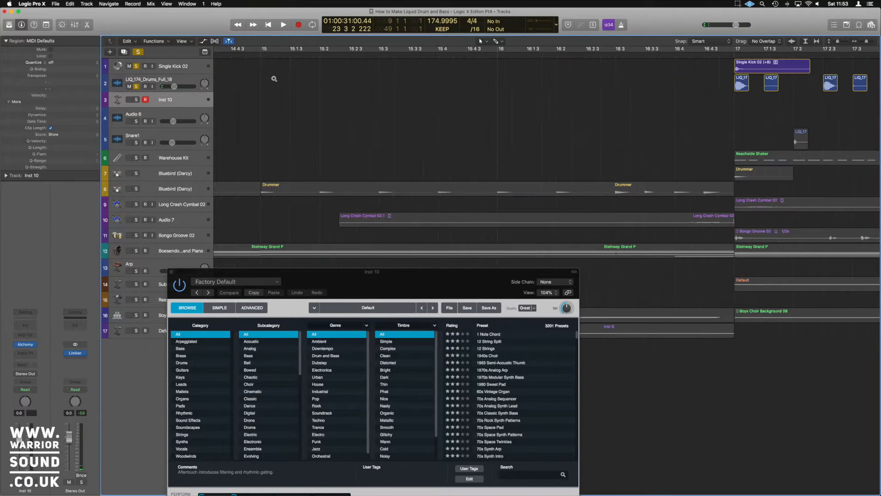
pyautogui.click(150, 83)
pyautogui.click(136, 67)
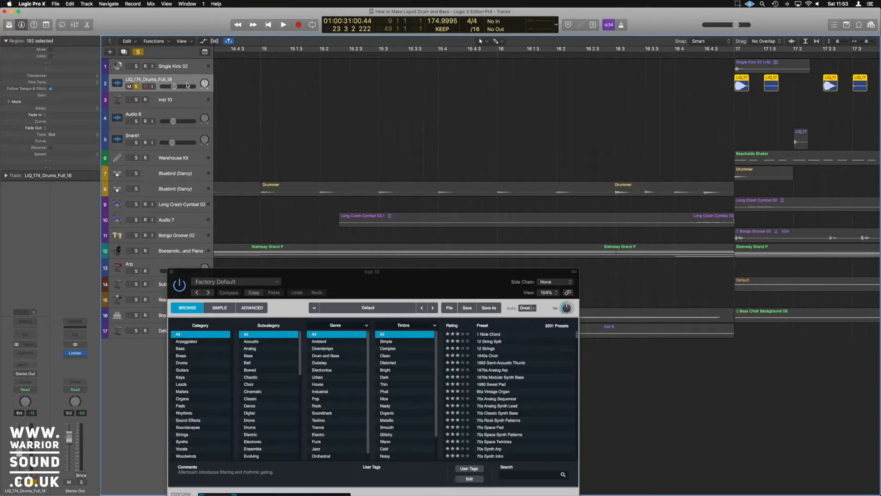
pyautogui.press('space')
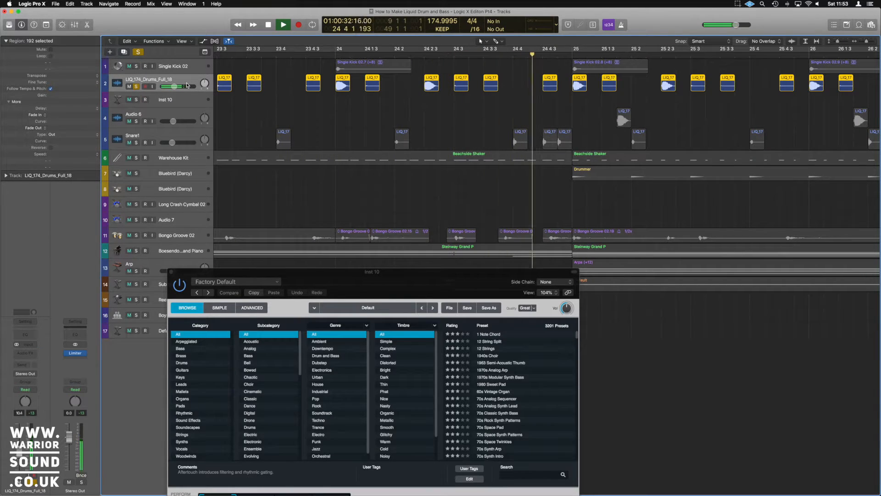
pyautogui.press('space')
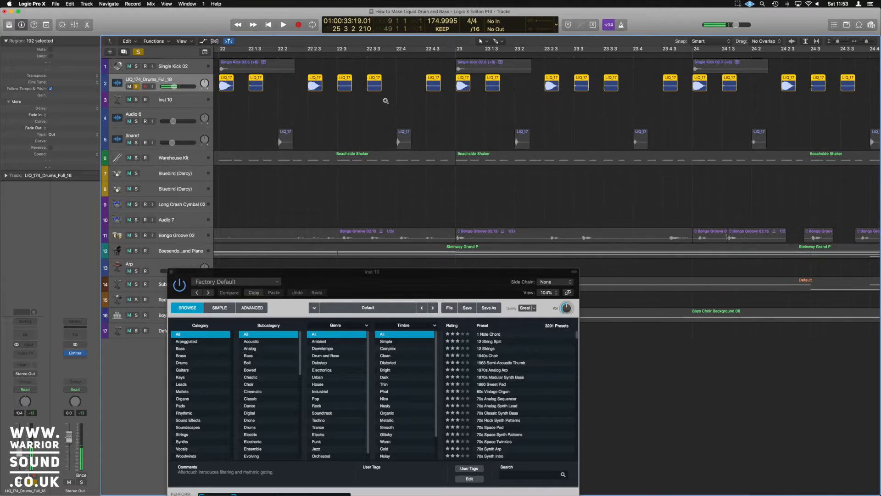
# Set the cycle range to bar 17, from bar 17 to bar 18.
pyautogui.hscroll(-5, 386, 100)
pyautogui.hscroll(-10, 385, 100)
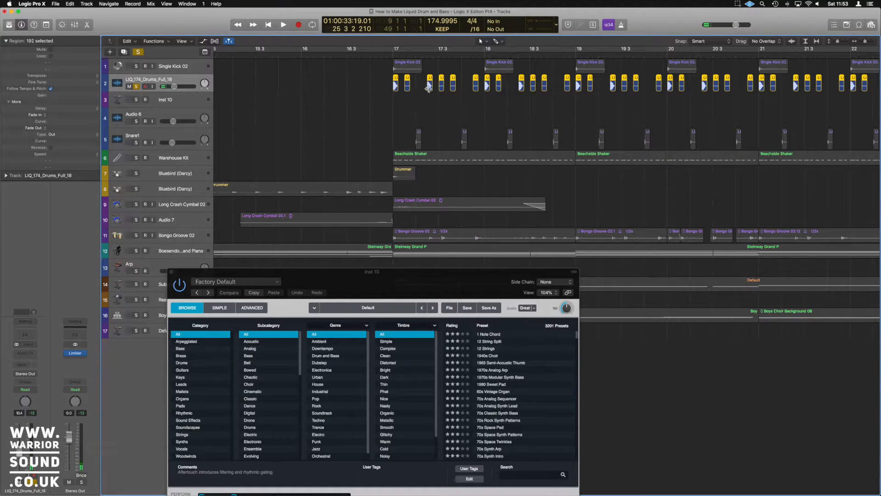
pyautogui.moveTo(397, 52); pyautogui.dragTo(487, 52)
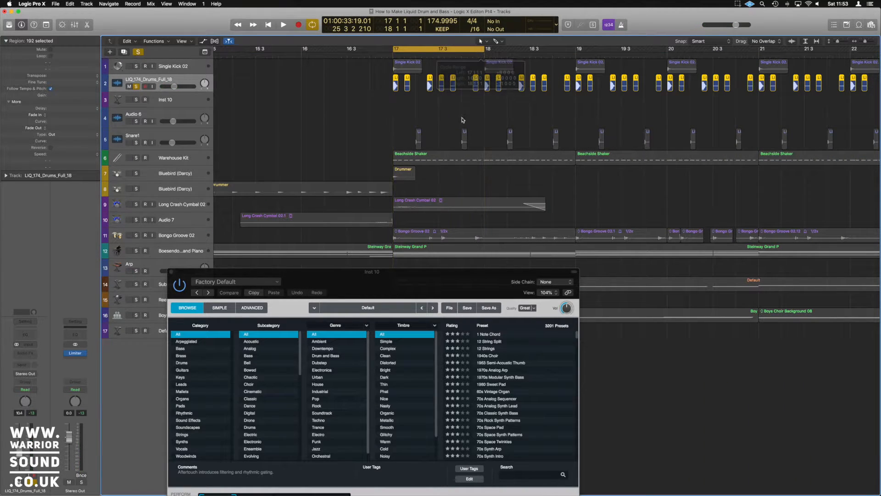
# Create an empty one-bar MIDI region at bar 17 on the Inst 10 track and solo that track.
pyautogui.click(187, 101)
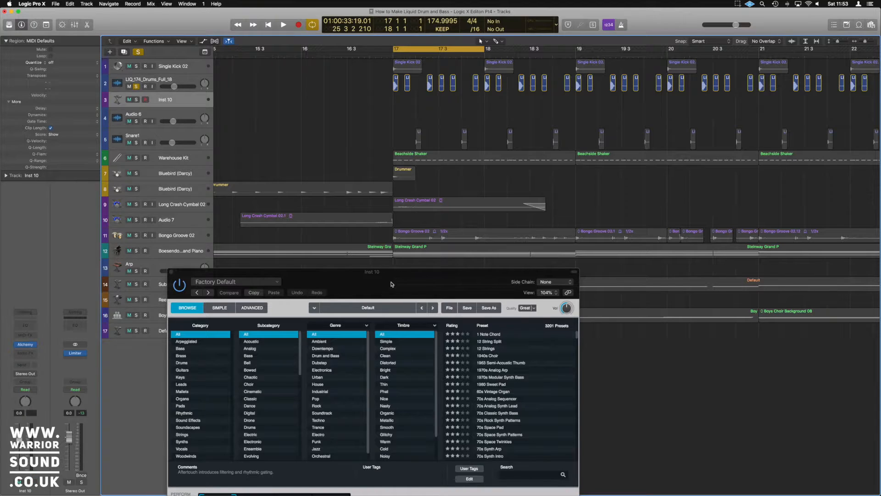
pyautogui.moveTo(391, 284); pyautogui.dragTo(603, 236)
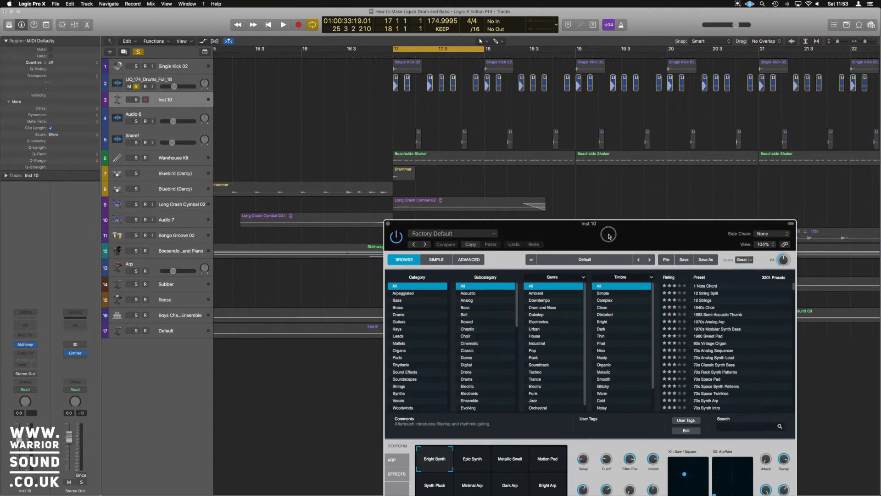
pyautogui.doubleClick(396, 100)
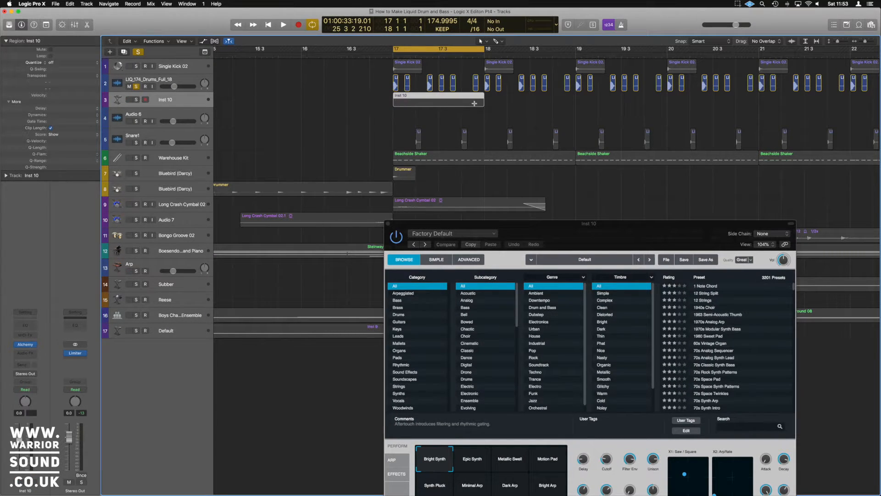
pyautogui.click(137, 99)
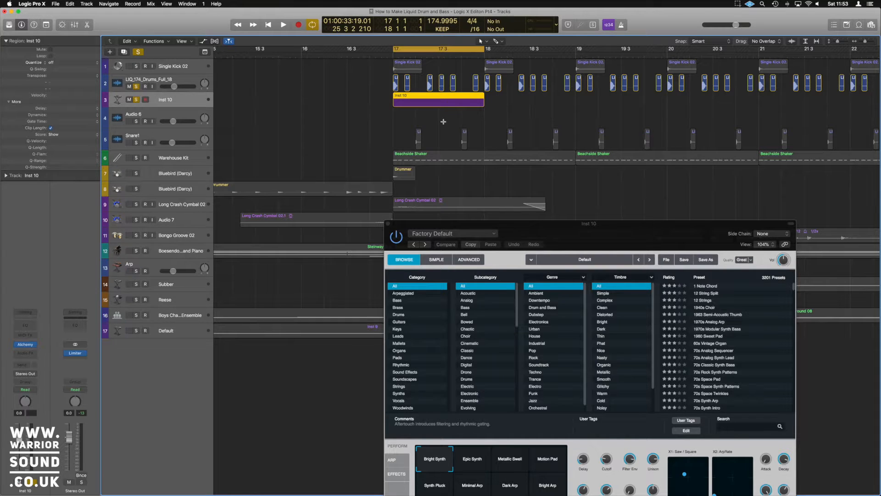
# Open the new Inst 10 region in the Piano Roll with taller tracks and close the Alchemy window.
pyautogui.scroll(5, 313, 114)
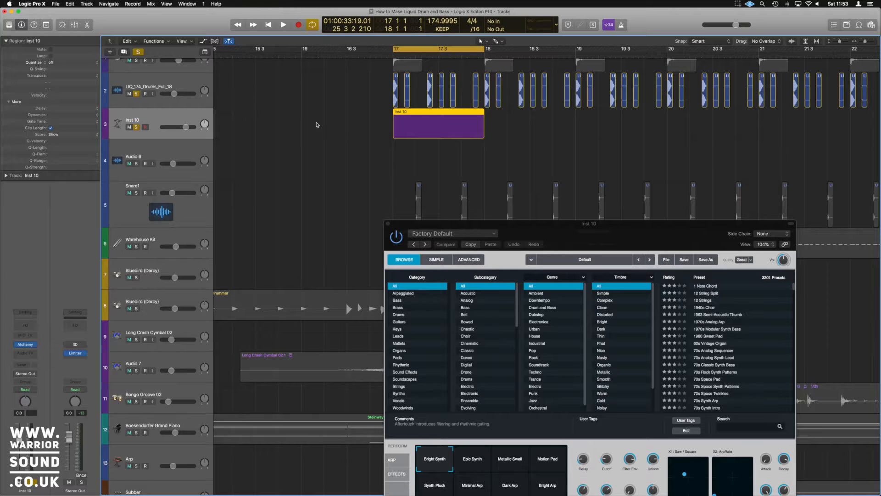
pyautogui.press('p')
pyautogui.moveTo(471, 219); pyautogui.dragTo(559, 163)
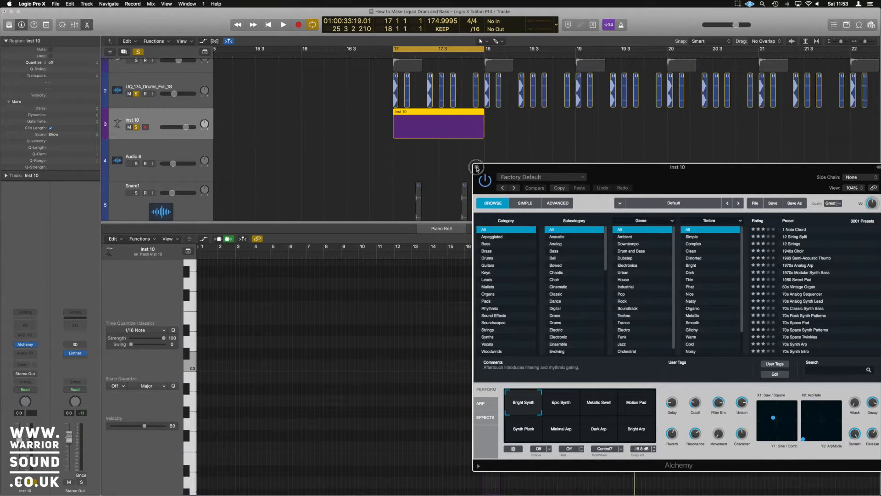
pyautogui.click(477, 167)
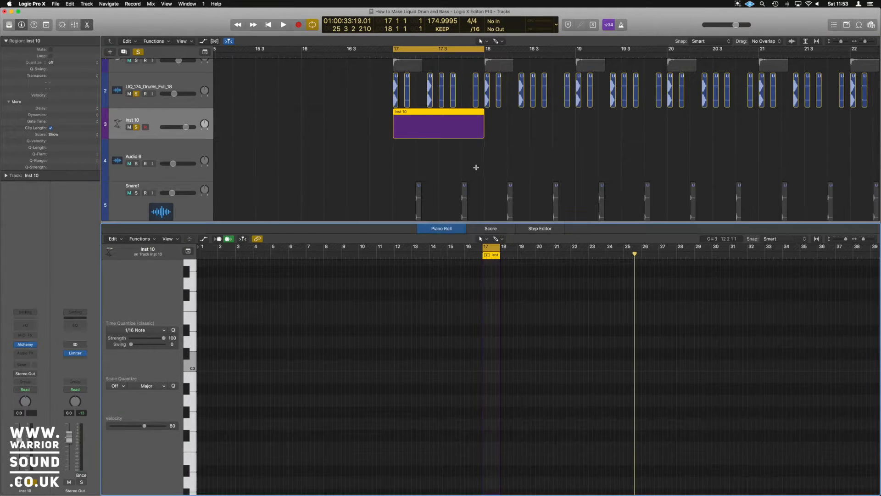
# Switch the control bar display to Beats & Project so the project key is shown.
pyautogui.click(558, 26)
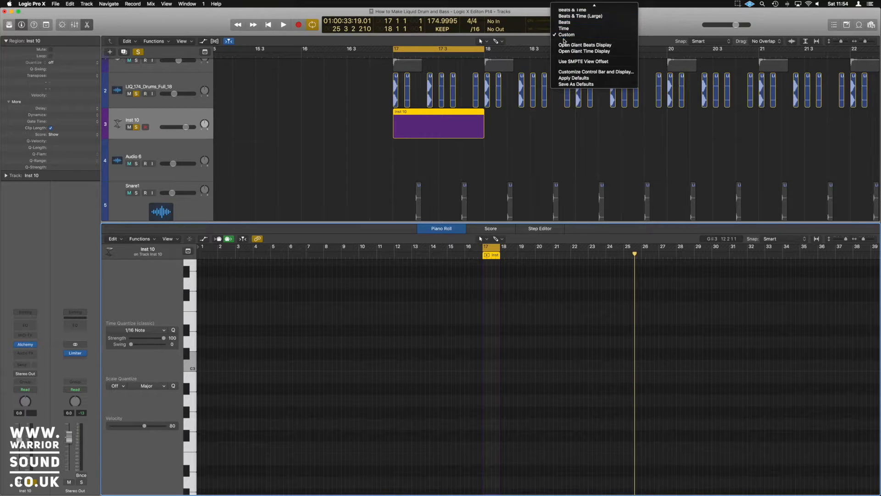
pyautogui.scroll(2, 574, 13)
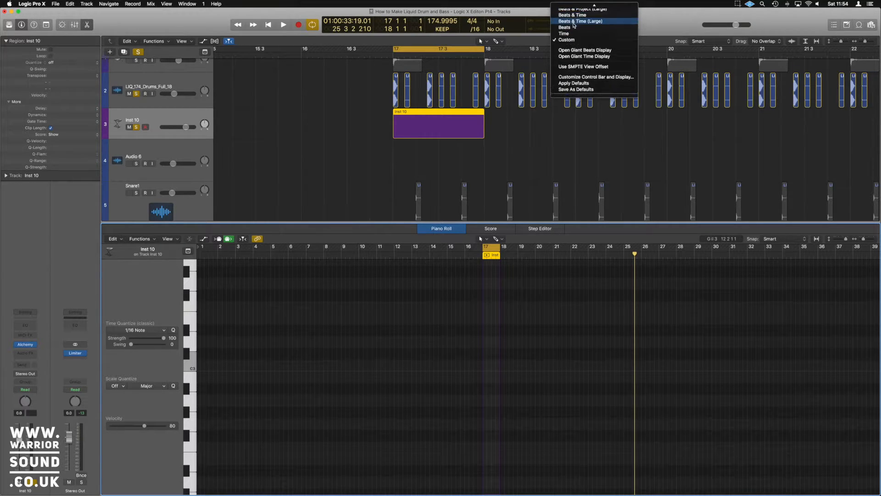
pyautogui.click(594, 20)
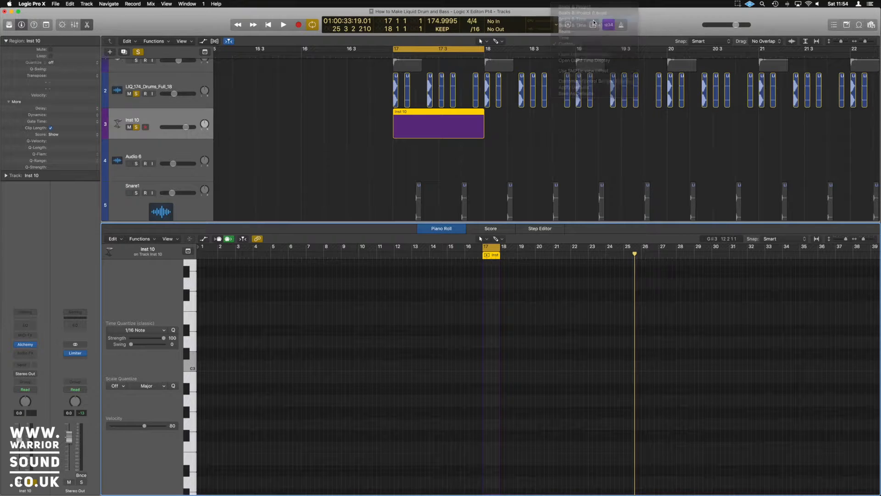
pyautogui.click(485, 24)
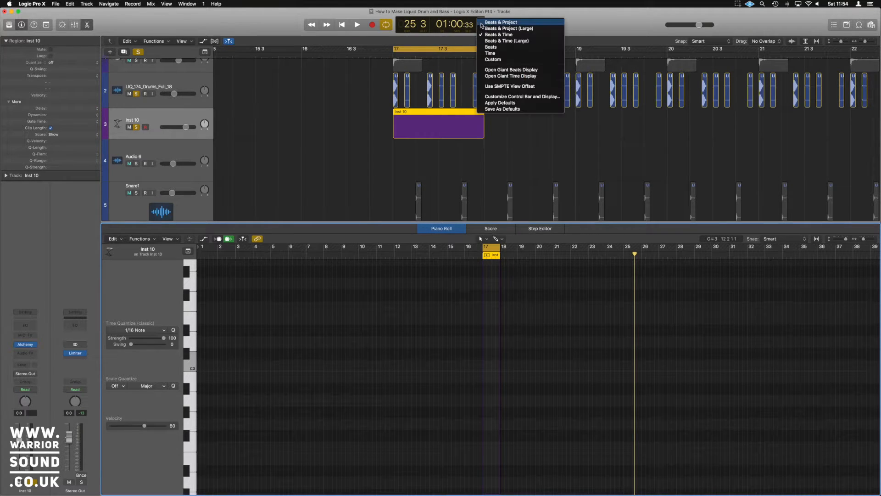
pyautogui.click(515, 22)
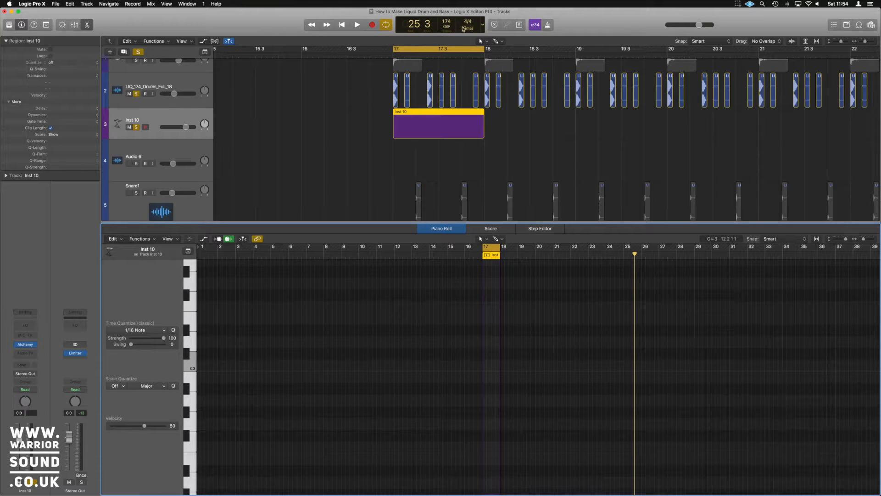
# Audition low notes on the Piano Roll keyboard and add a G2 note at the start of bar 17.
pyautogui.press('z')
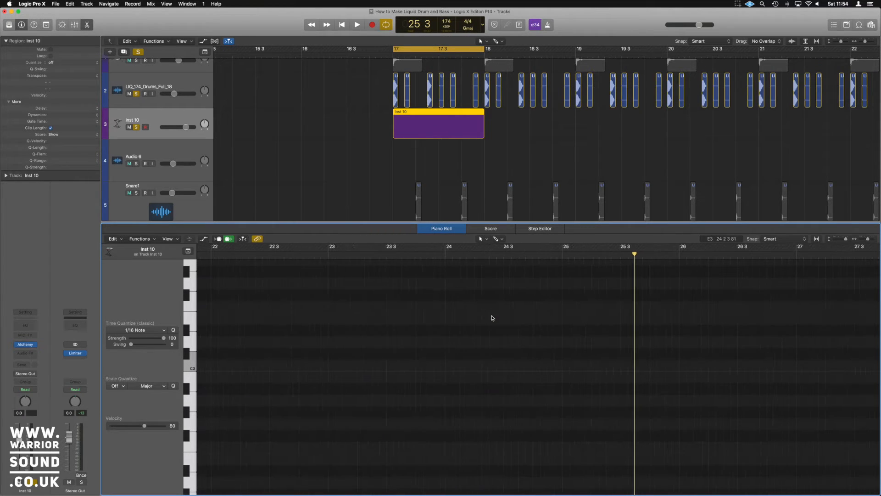
pyautogui.hscroll(-2, 492, 318)
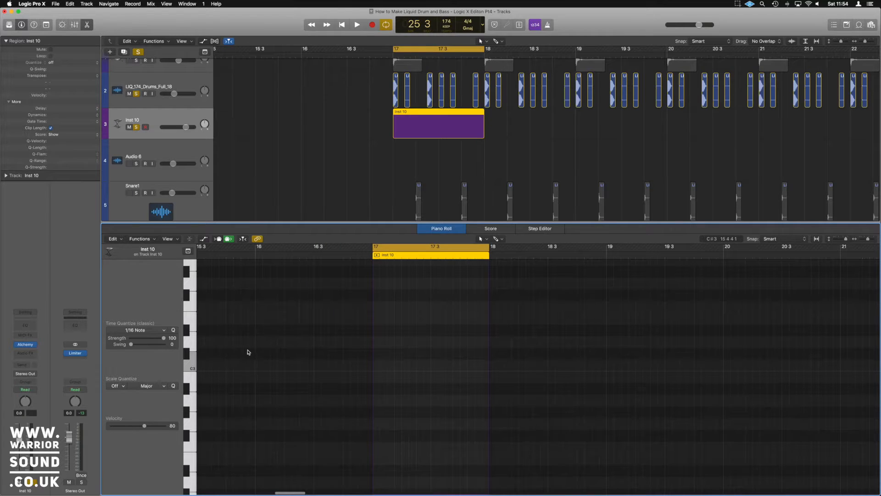
pyautogui.click(193, 342)
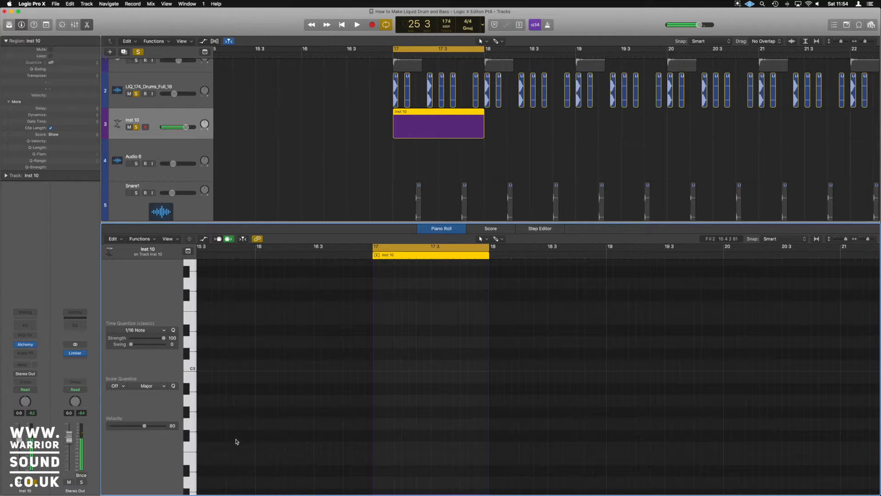
pyautogui.scroll(-3, 235, 435)
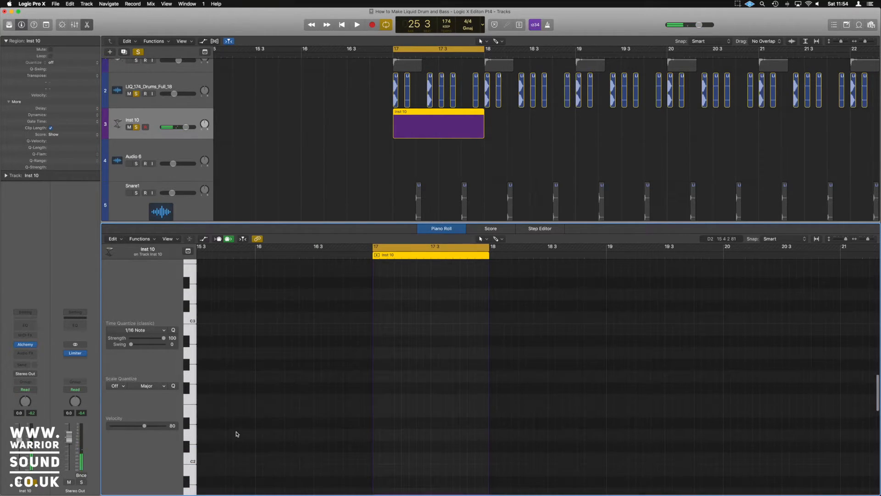
pyautogui.click(192, 431)
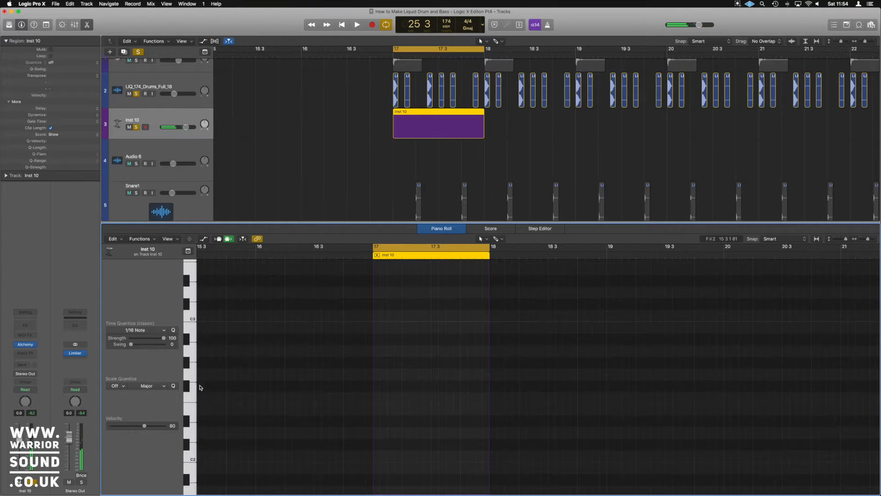
pyautogui.click(383, 379)
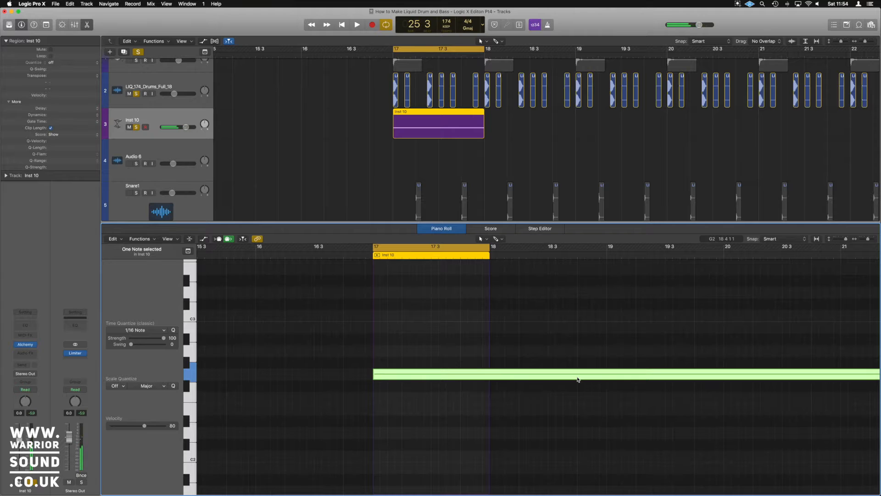
# Split the long G2 note about a sixteenth after bar 17 starts and delete the remainder.
pyautogui.press('t')
pyautogui.press('i')
pyautogui.click(379, 374)
pyautogui.press('t')
pyautogui.press('t')
pyautogui.click(404, 376)
pyautogui.press('Delete')
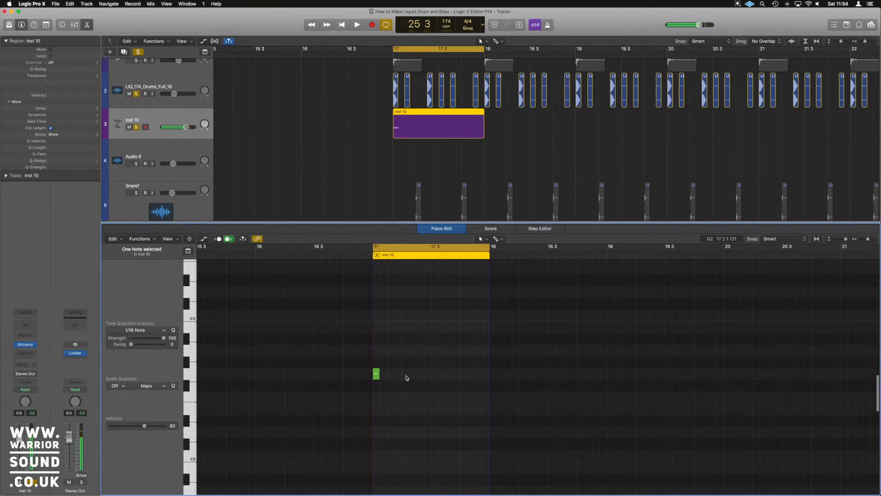
pyautogui.click(434, 379)
pyautogui.rightClick(450, 375)
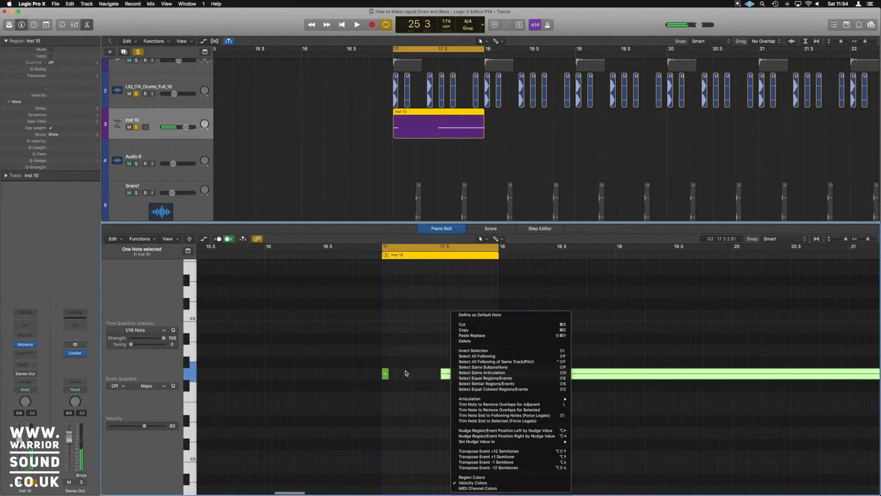
pyautogui.click(448, 372)
pyautogui.click(445, 374)
pyautogui.press('Delete')
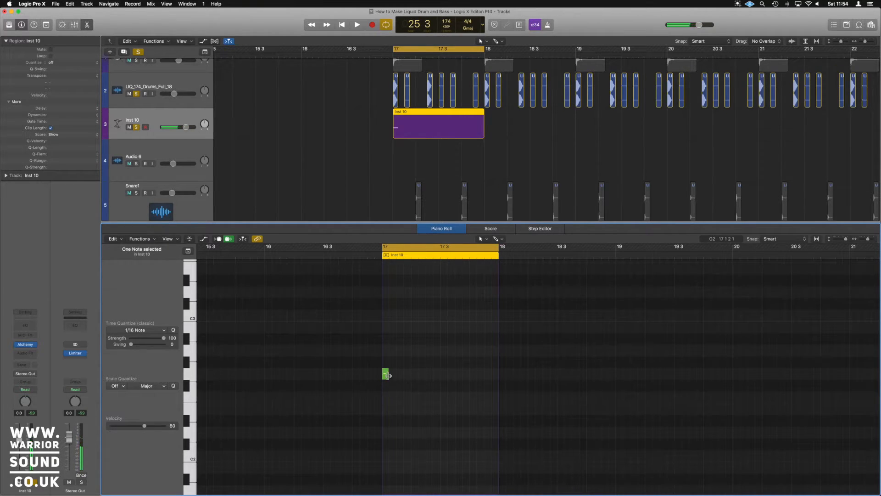
# Copy the short G2 note to just before 17.3, in line with the drum hit there, and audition the loop.
pyautogui.moveTo(387, 375); pyautogui.dragTo(429, 379)
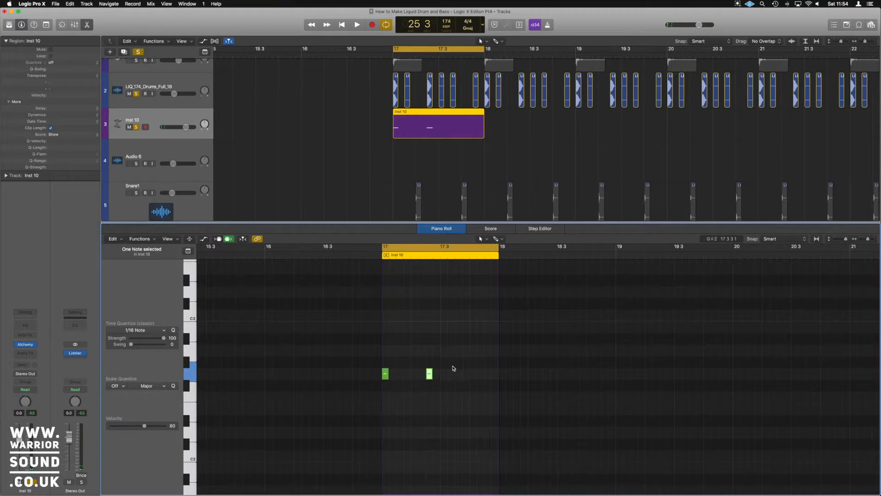
pyautogui.press('space')
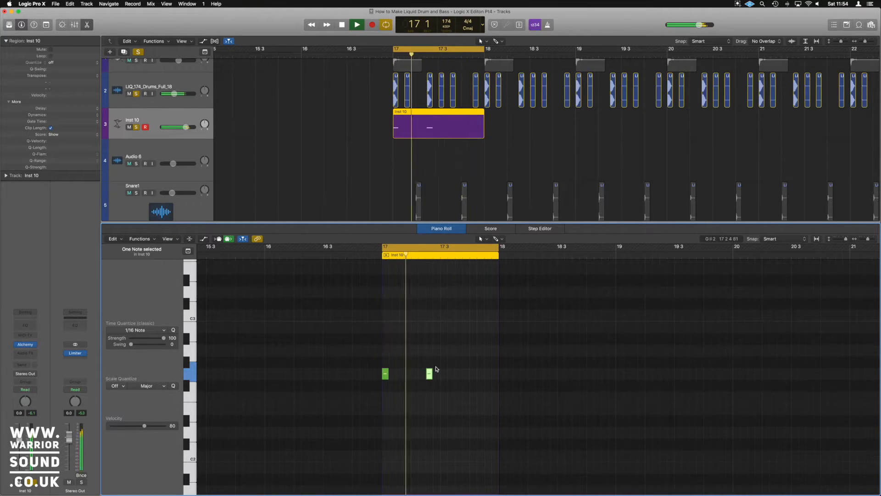
pyautogui.press('space')
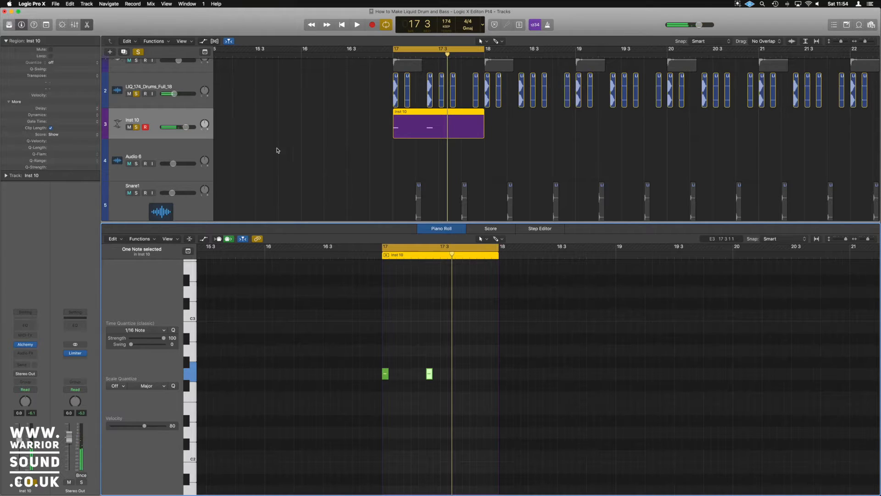
# Open Alchemy on the Inst 10 track and initialize its preset.
pyautogui.click(28, 345)
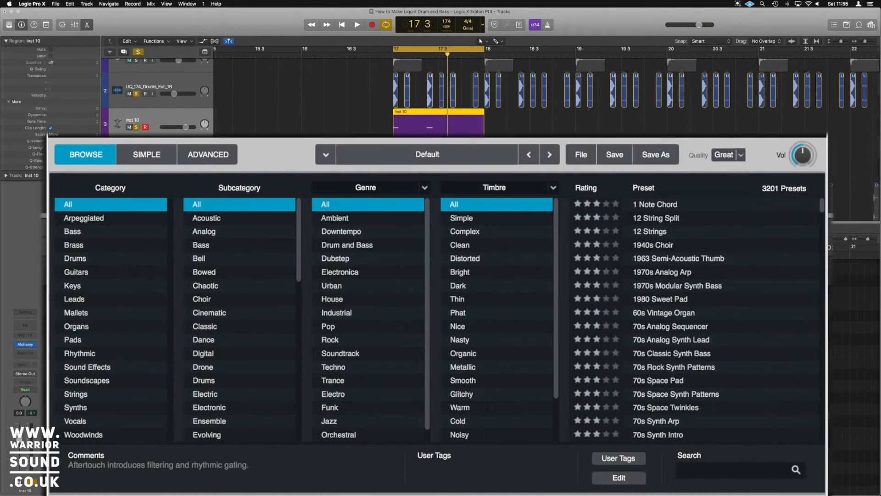
pyautogui.click(589, 160)
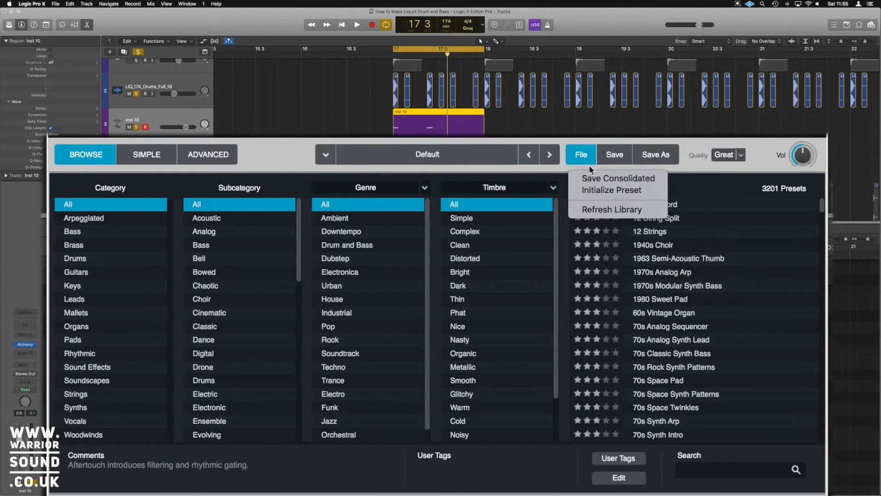
pyautogui.click(612, 189)
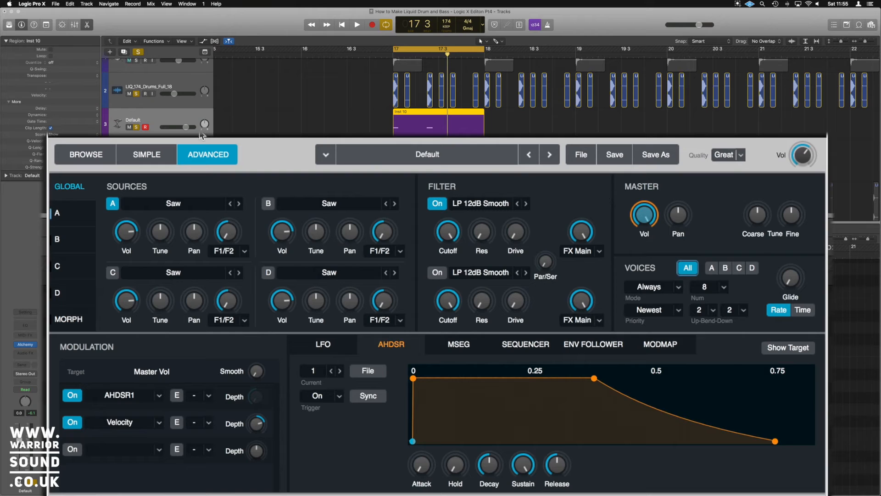
# Remove the solo from LIQ_174_Drums_Full_18, set Alchemy source A to Sine, and audition the loop.
pyautogui.click(136, 94)
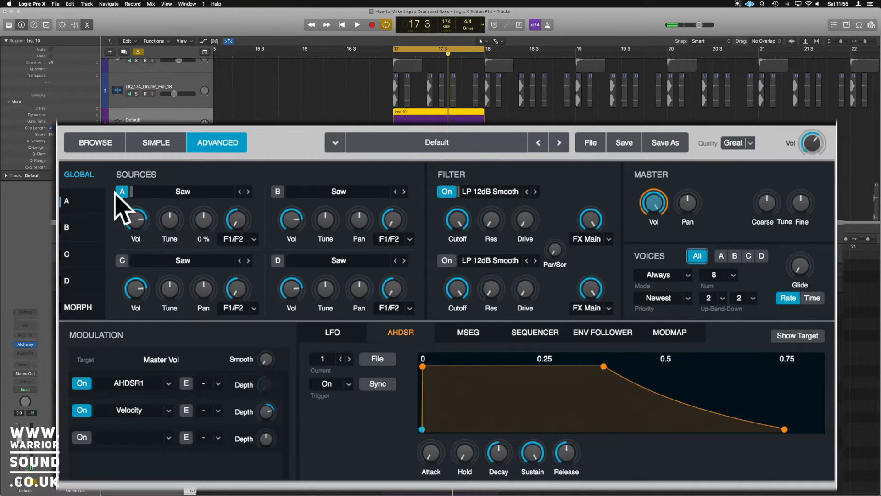
pyautogui.click(248, 192)
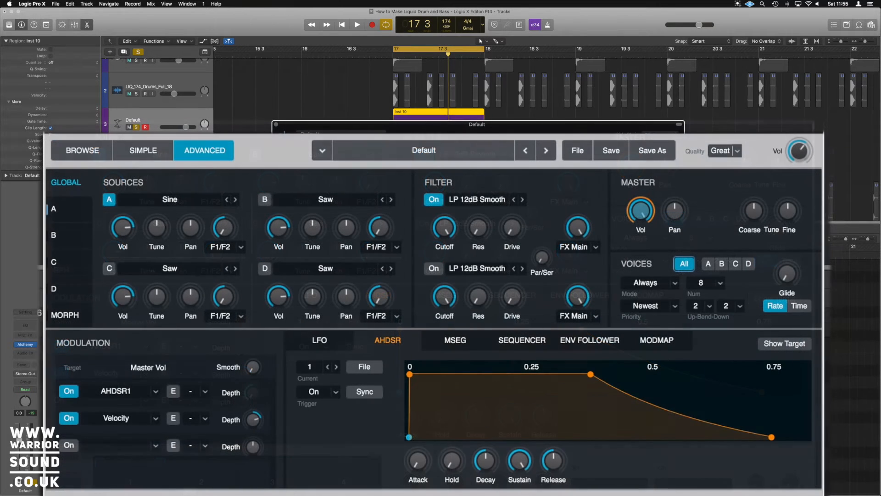
pyautogui.press('space')
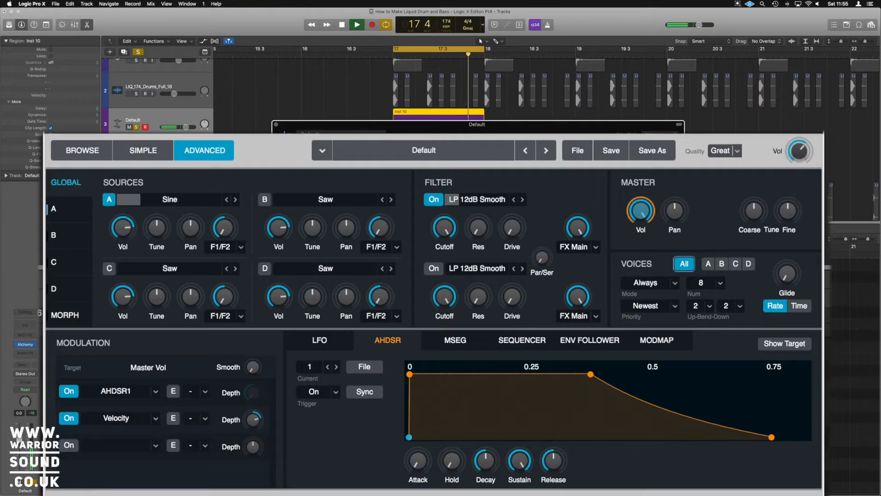
pyautogui.press('space')
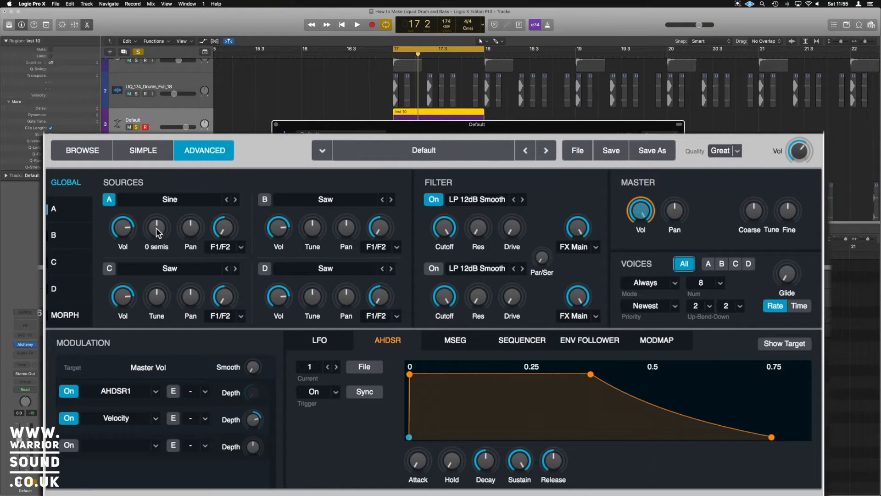
# Raise the coarse tuning of source A to about 13 semitones while the loop plays.
pyautogui.moveTo(157, 228); pyautogui.dragTo(163, 180)
pyautogui.press('space')
pyautogui.moveTo(159, 228); pyautogui.dragTo(161, 275)
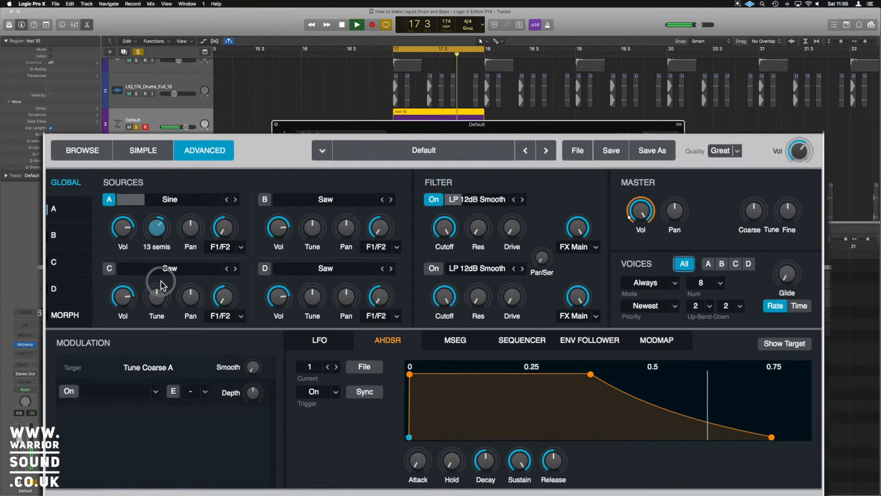
pyautogui.moveTo(161, 280); pyautogui.dragTo(161, 280)
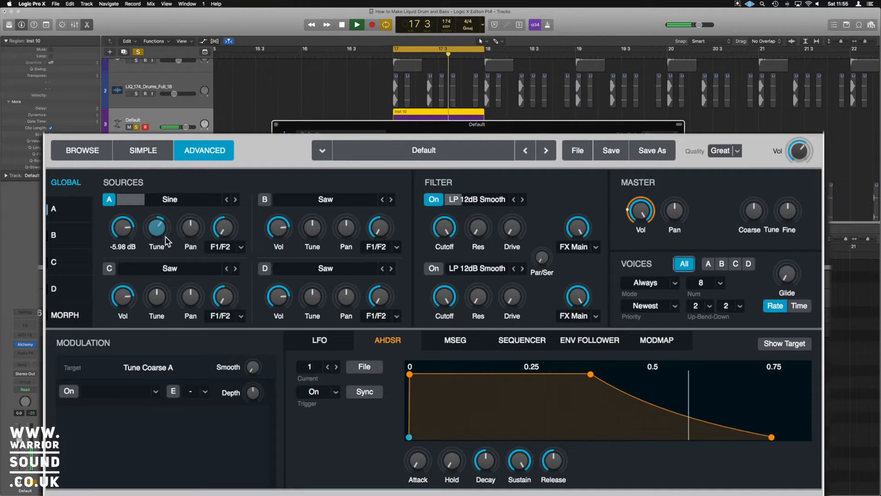
# Try source A's coarse tuning at about -24 semitones while the loop plays, and raise it back well above zero.
pyautogui.moveTo(156, 225); pyautogui.dragTo(155, 279)
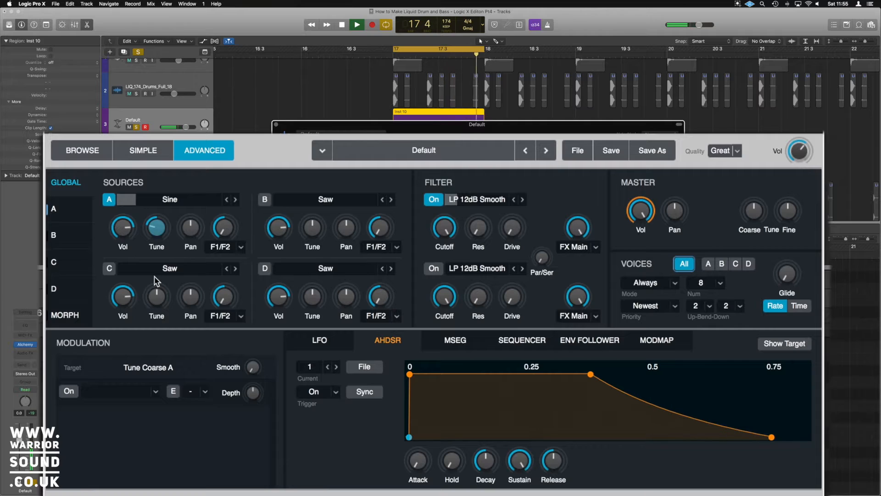
pyautogui.moveTo(163, 239)
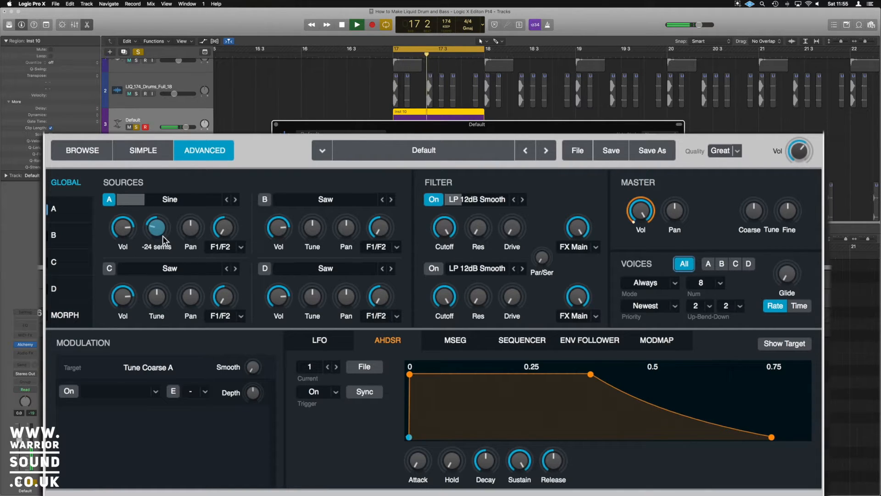
pyautogui.press('space')
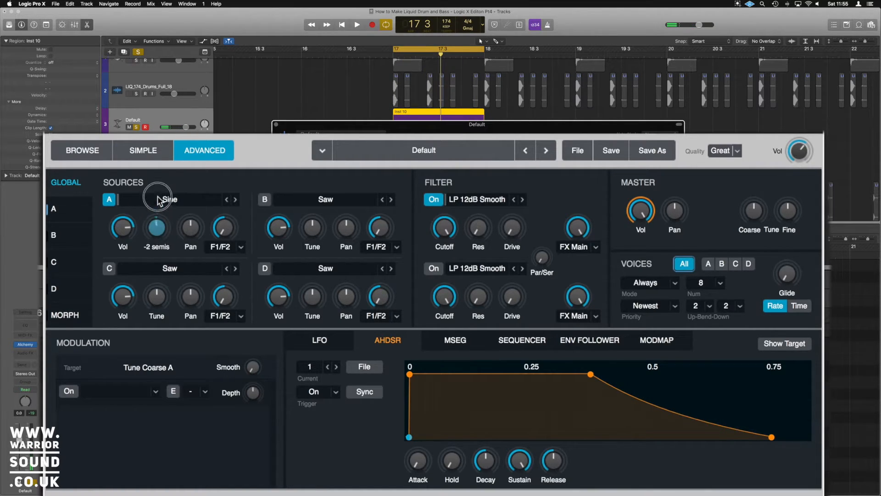
pyautogui.moveTo(158, 201); pyautogui.dragTo(157, 179)
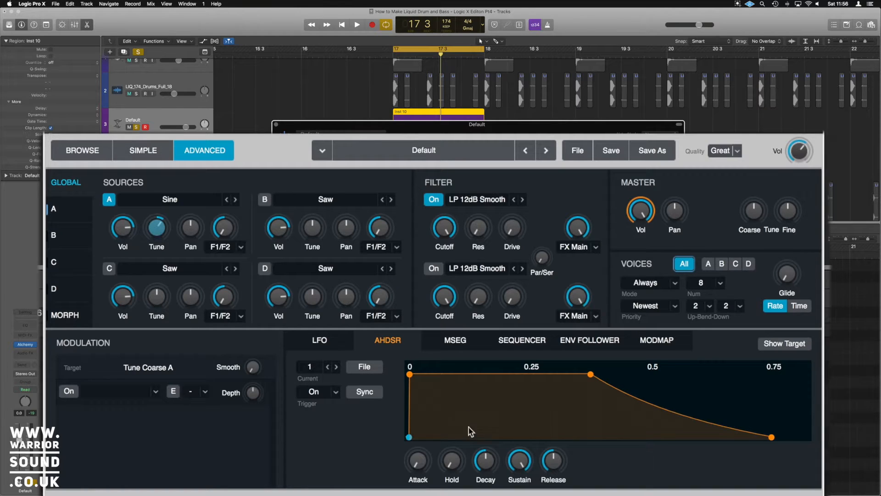
# Drop the sustain of AHDSR 1 to 0% and shorten its release, leaving attack and hold at minimum.
pyautogui.moveTo(420, 467); pyautogui.dragTo(420, 467)
pyautogui.moveTo(459, 467)
pyautogui.moveTo(550, 464)
pyautogui.moveTo(559, 467); pyautogui.dragTo(519, 492)
pyautogui.moveTo(518, 462)
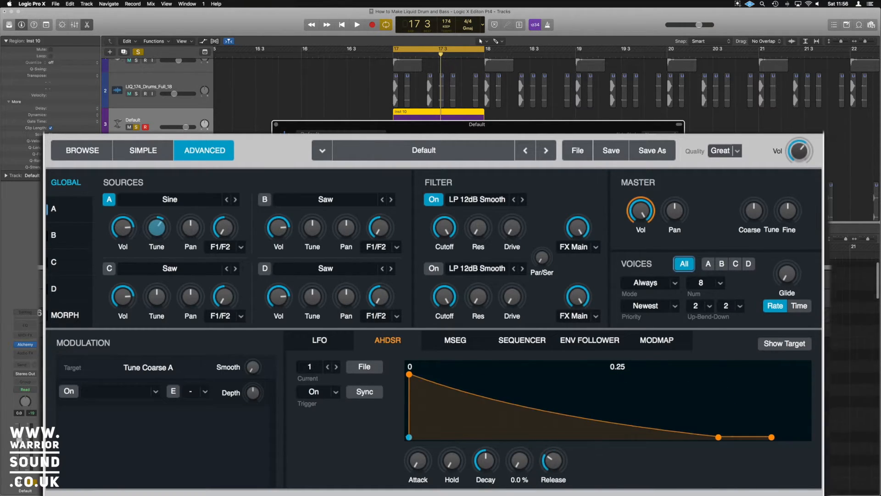
# Shorten the decay of AHDSR 1, bring its release down to about 0.019 s, and audition the loop.
pyautogui.moveTo(486, 466); pyautogui.dragTo(486, 487)
pyautogui.moveTo(553, 462); pyautogui.dragTo(552, 491)
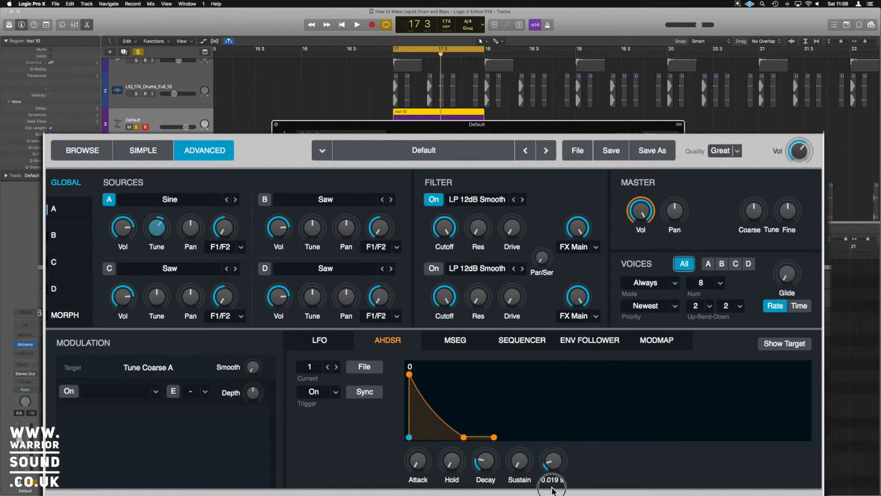
pyautogui.press('space')
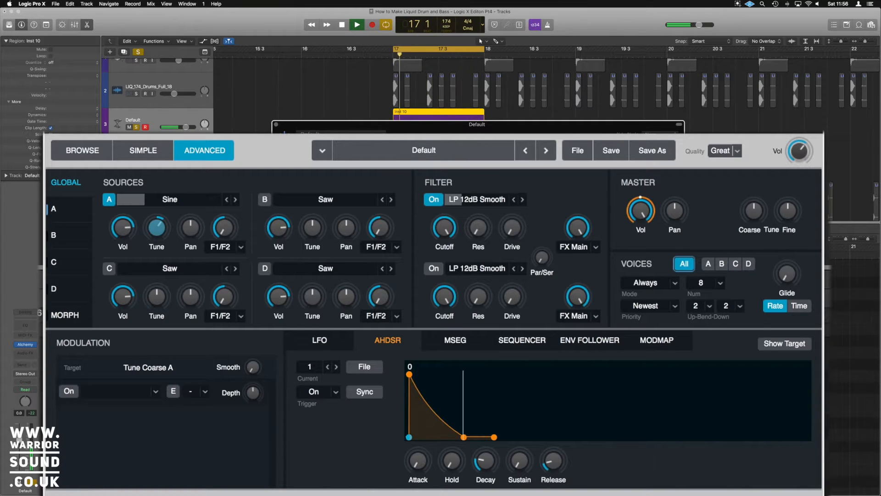
pyautogui.press('space')
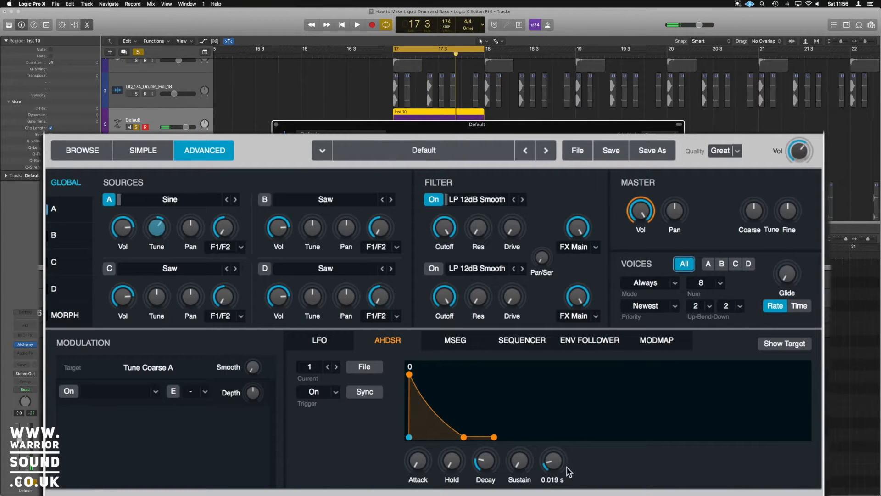
pyautogui.moveTo(560, 467); pyautogui.dragTo(559, 464)
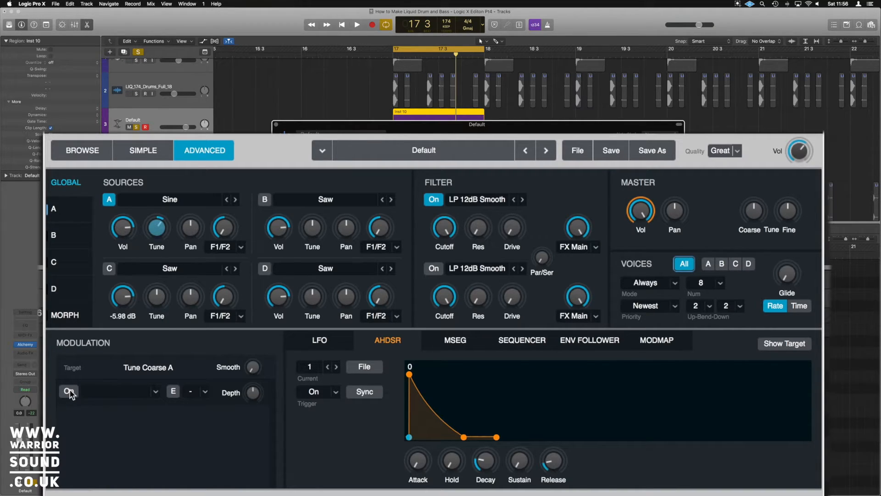
# Assign a new AHDSR envelope as the modulation source for source A's coarse tuning.
pyautogui.click(116, 394)
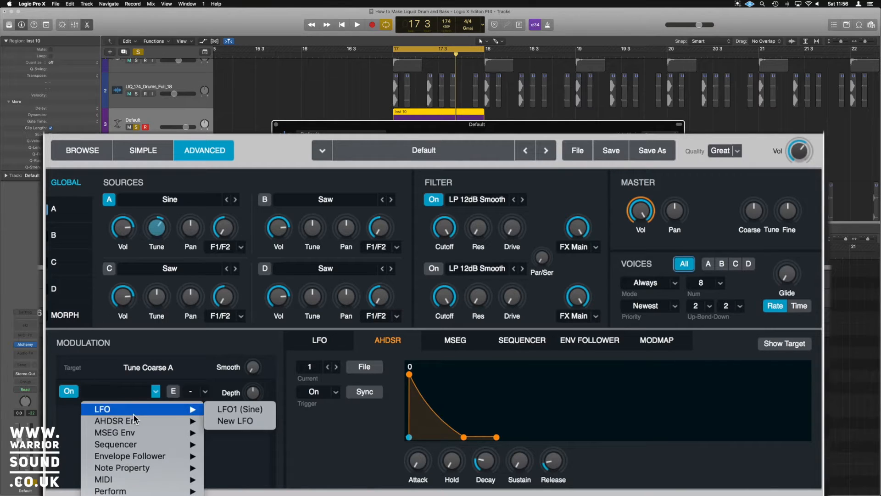
pyautogui.moveTo(139, 424)
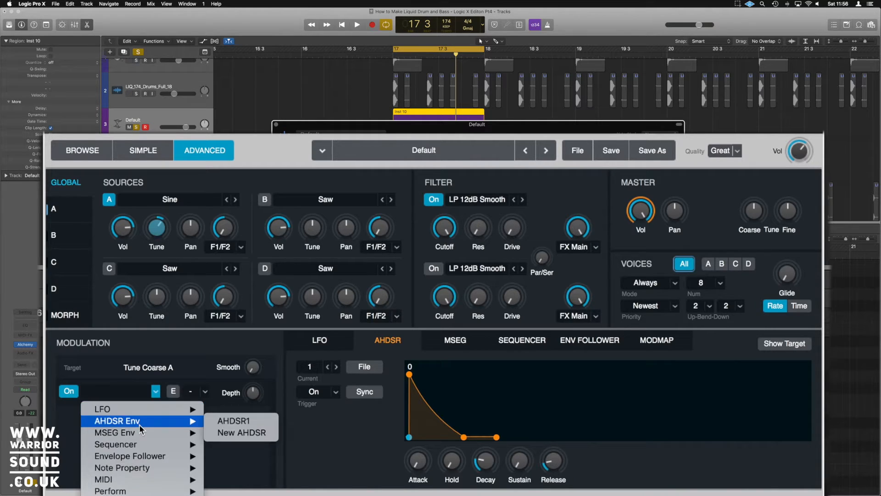
pyautogui.click(231, 433)
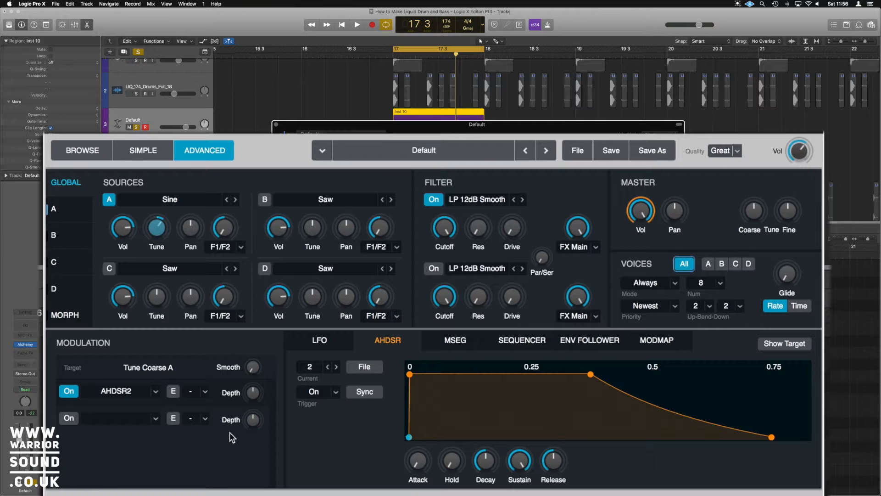
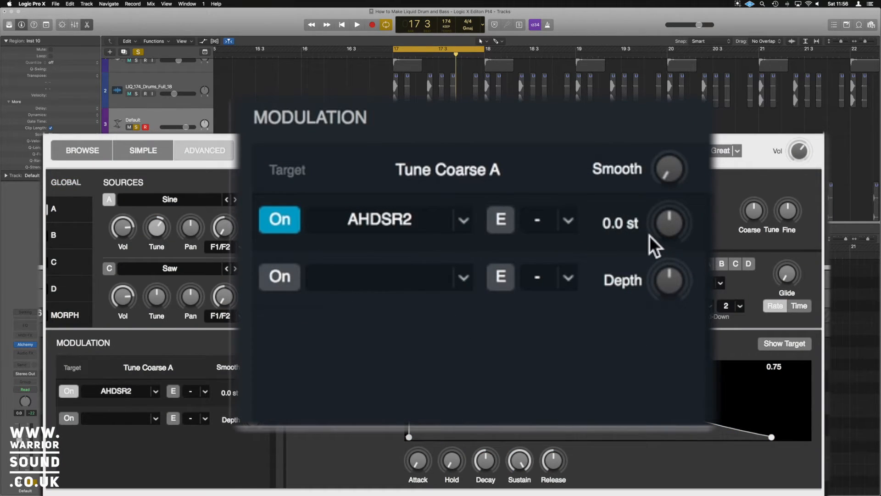
# Set the AHDSR2 modulation depth on Tune Coarse A to -36 semitones and audition the loop.
pyautogui.moveTo(666, 230); pyautogui.dragTo(674, 279)
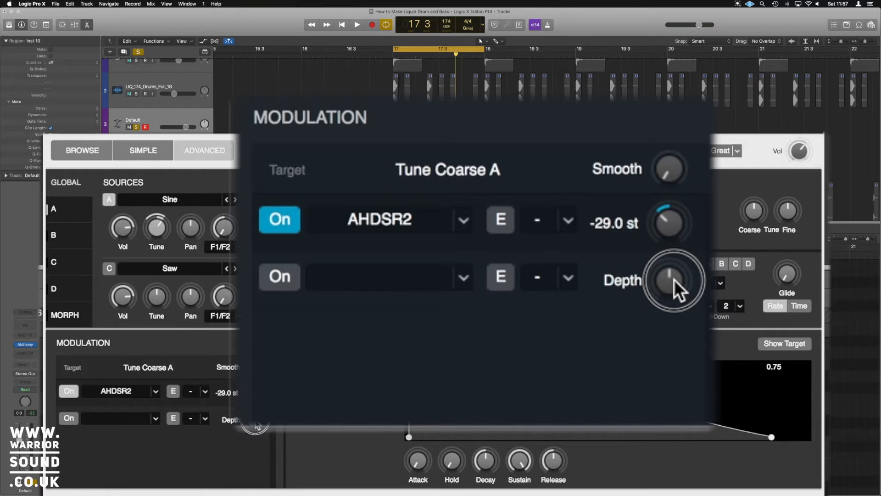
pyautogui.moveTo(674, 279); pyautogui.dragTo(676, 300)
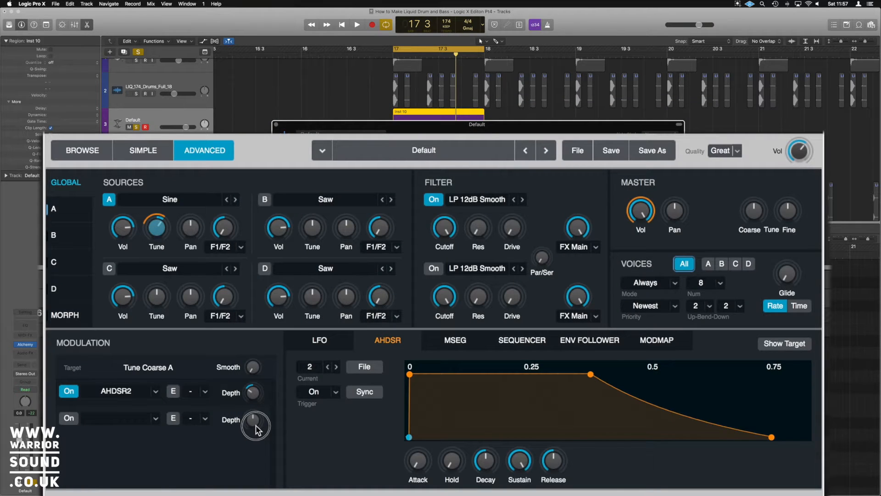
pyautogui.moveTo(256, 426); pyautogui.dragTo(256, 426)
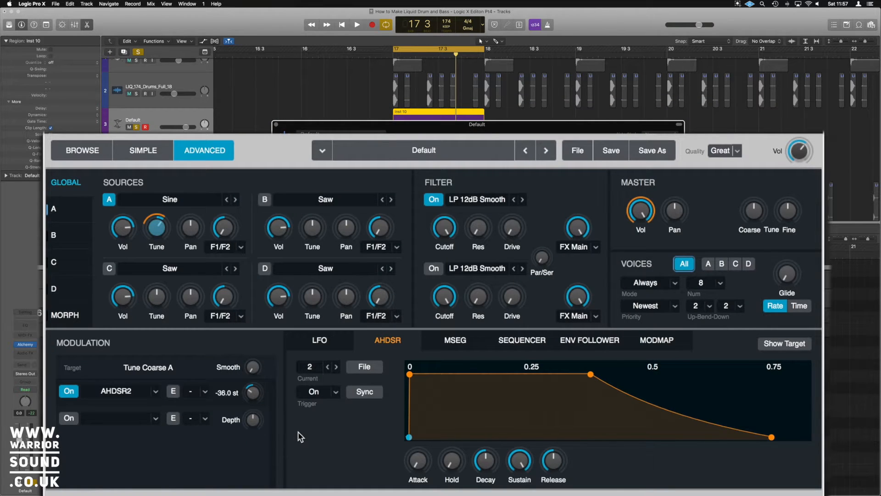
pyautogui.press('space')
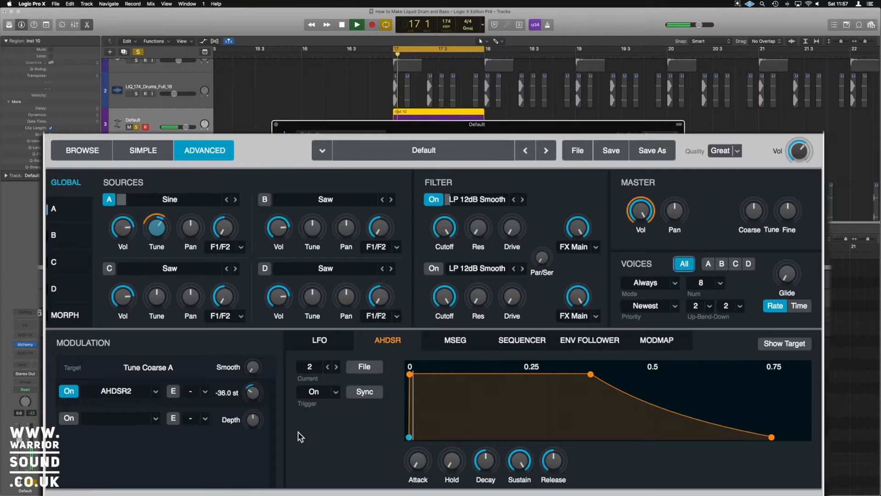
pyautogui.press('space')
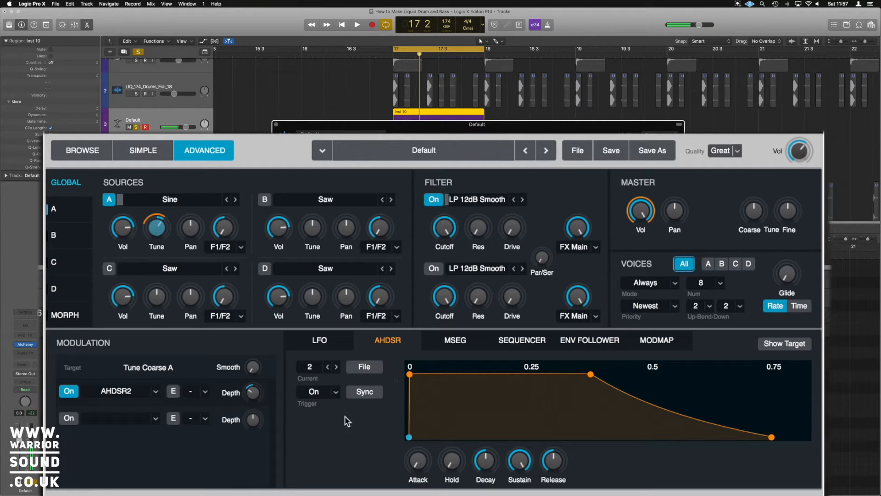
# Shape AHDSR 2 with a 1.5 s attack, maximum decay, full sustain and minimum release while playing the loop.
pyautogui.moveTo(422, 464); pyautogui.dragTo(421, 455)
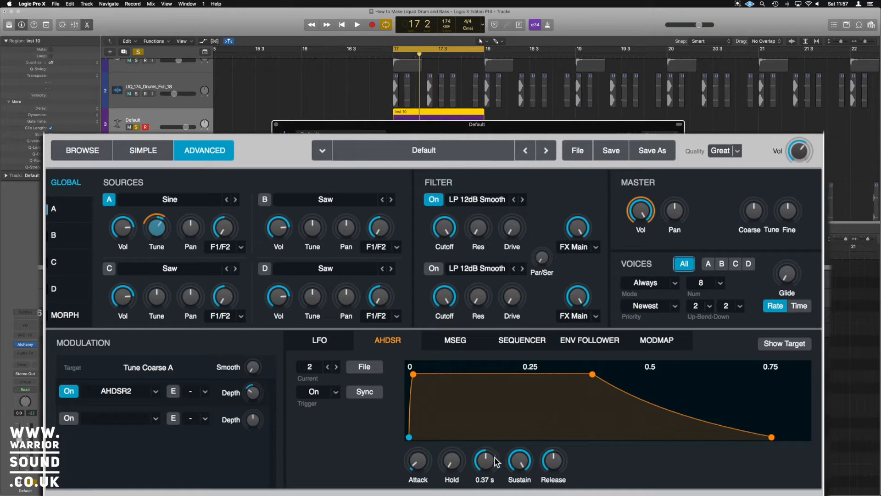
pyautogui.click(487, 416)
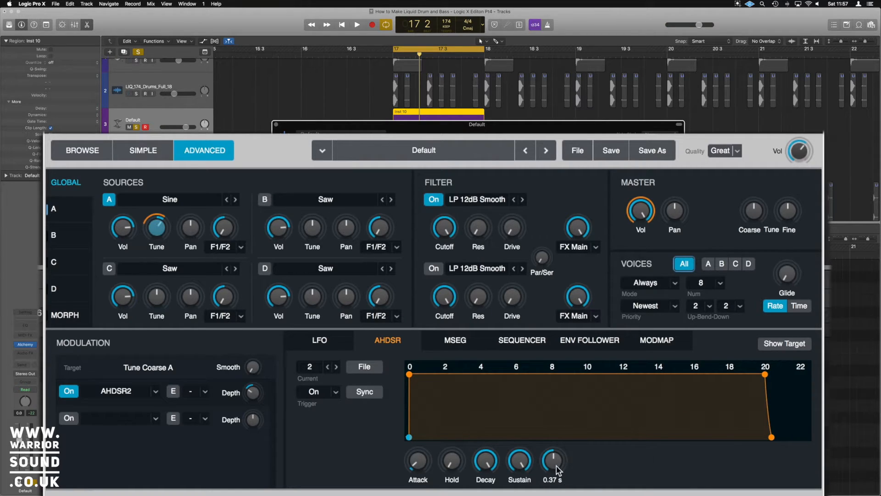
pyautogui.moveTo(556, 465); pyautogui.dragTo(556, 487)
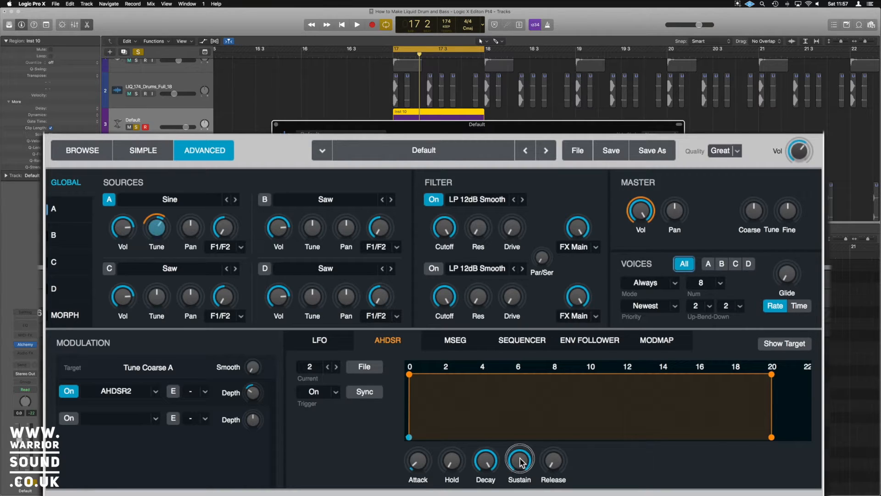
pyautogui.moveTo(521, 461); pyautogui.dragTo(519, 455)
pyautogui.moveTo(418, 467); pyautogui.dragTo(421, 422)
pyautogui.press('space')
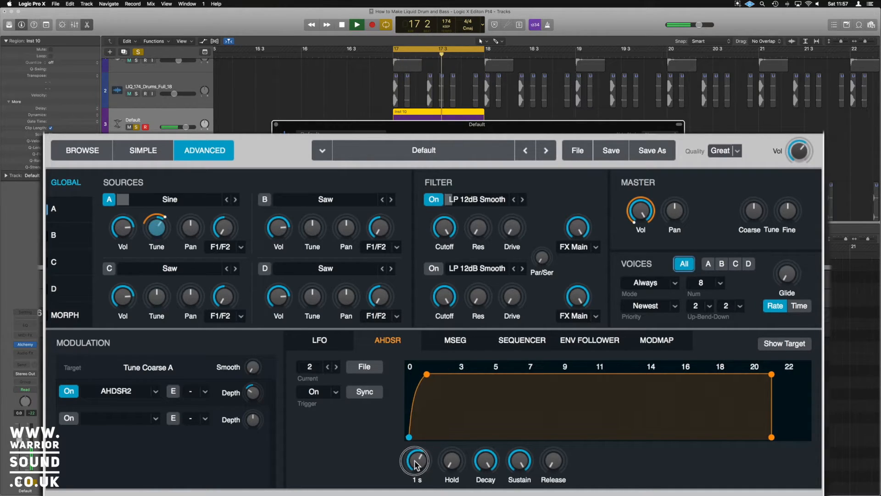
pyautogui.moveTo(415, 463)
pyautogui.mouseDown()
pyautogui.moveTo(418, 356)
pyautogui.moveTo(418, 495)
pyautogui.moveTo(419, 465)
pyautogui.mouseUp()
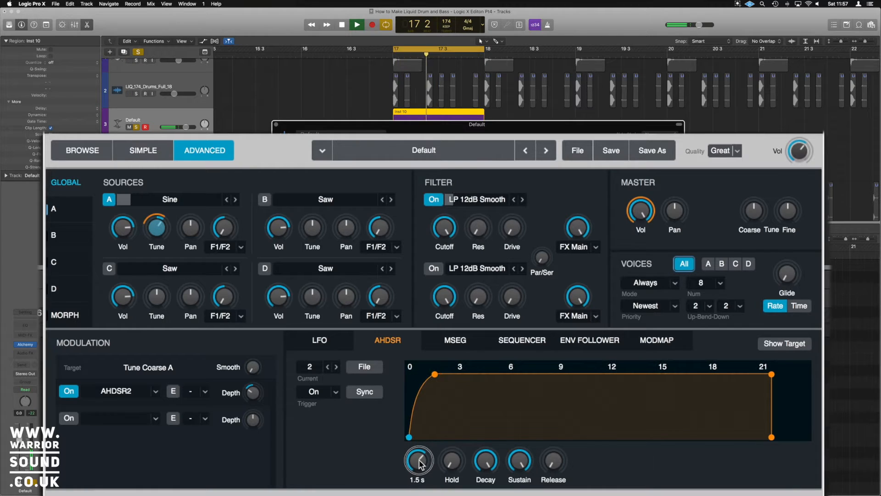
# Switch back to AHDSR 1 and lengthen its decay while the loop plays.
pyautogui.click(328, 366)
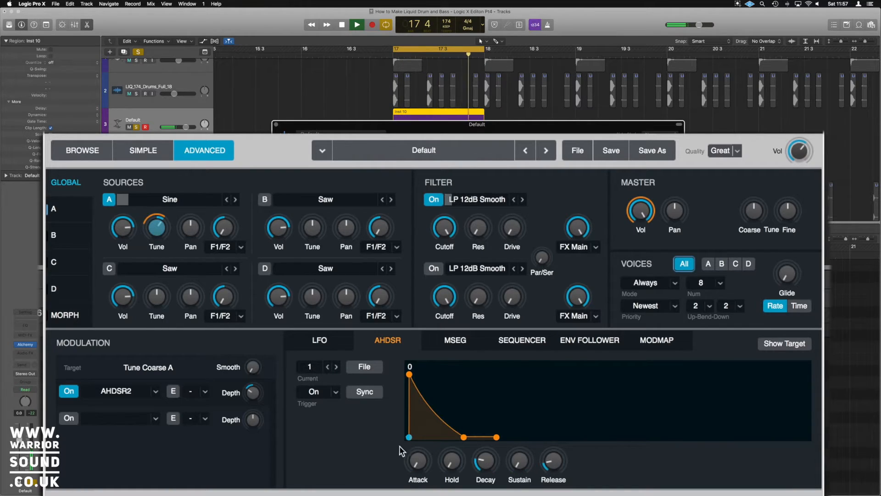
pyautogui.moveTo(489, 466); pyautogui.dragTo(492, 454)
pyautogui.press('space')
# Compare against the drums by soloing LIQ_174_Drums_Full_18 during playback, and return the solo to the Alchemy track.
pyautogui.click(137, 127)
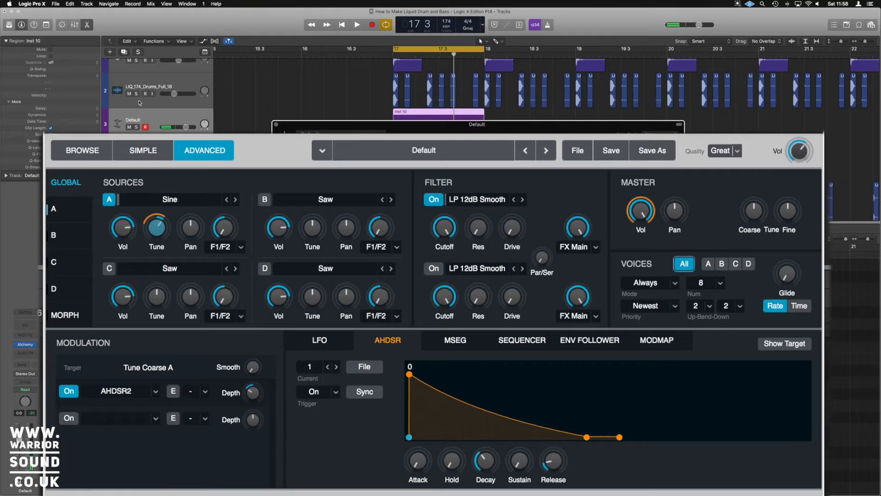
pyautogui.click(137, 94)
pyautogui.press('space')
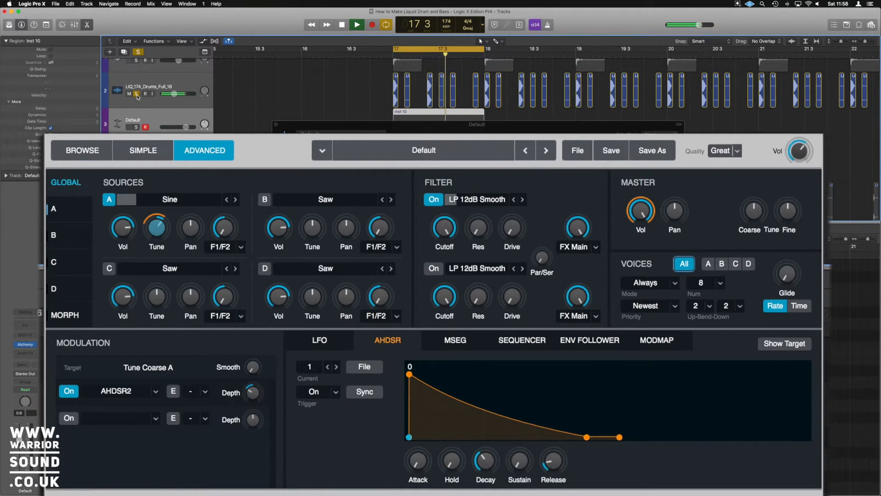
pyautogui.press('space')
pyautogui.click(137, 94)
pyautogui.click(136, 128)
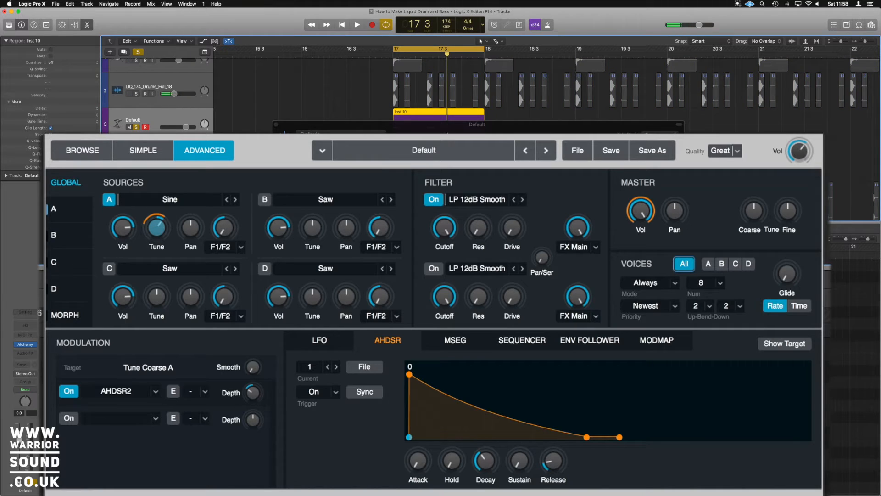
# Shorten the release of AHDSR 1 slightly and lengthen its decay further while the loop plays.
pyautogui.press('space')
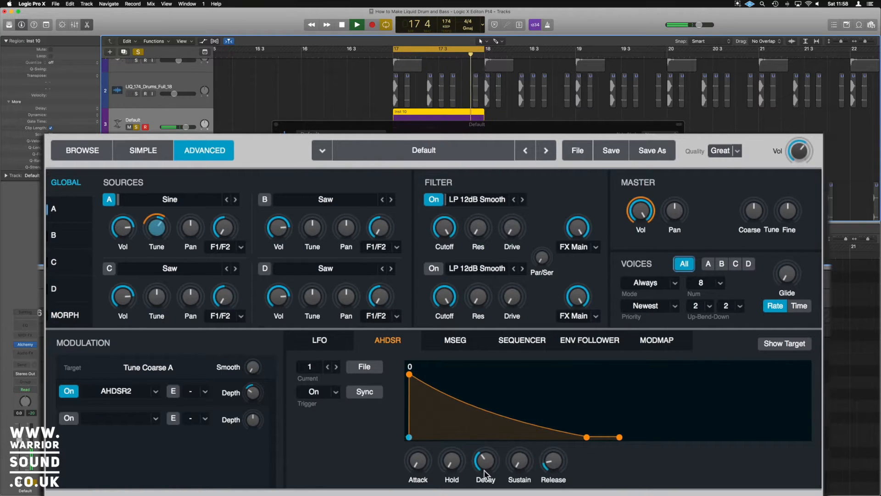
pyautogui.moveTo(541, 471)
pyautogui.mouseDown()
pyautogui.moveTo(561, 417)
pyautogui.moveTo(557, 472)
pyautogui.mouseUp()
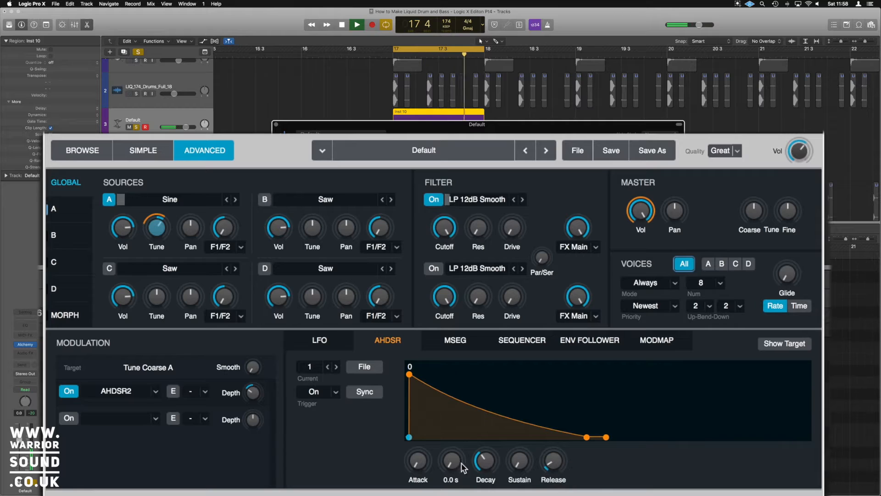
pyautogui.moveTo(490, 466); pyautogui.dragTo(490, 466)
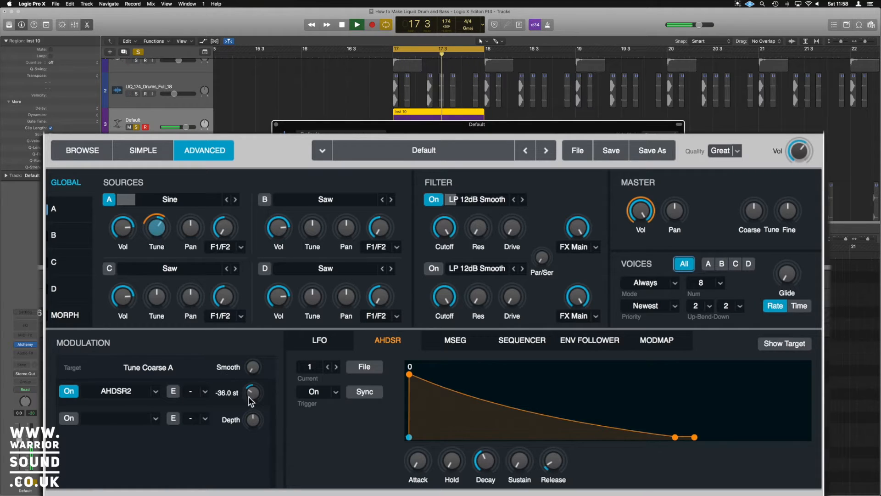
# Lower the AHDSR2 modulation depth below -36 semitones and raise the Filter 1 drive to about halfway.
pyautogui.moveTo(252, 396); pyautogui.dragTo(251, 406)
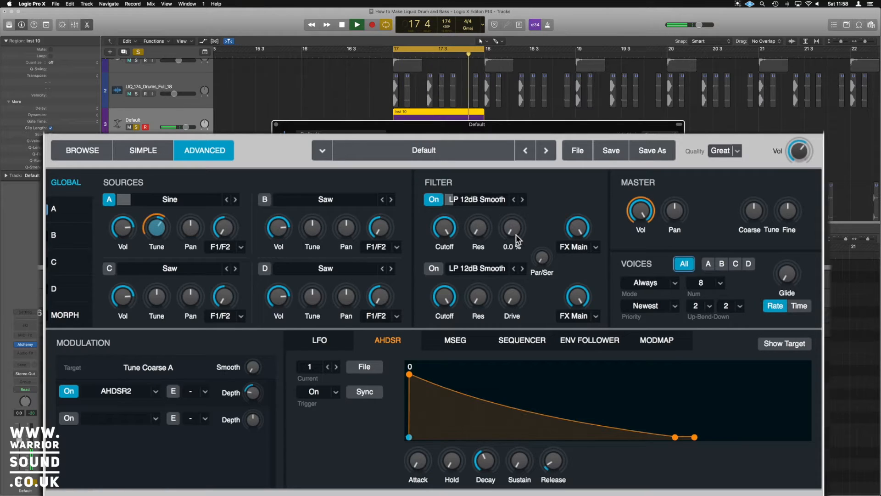
pyautogui.moveTo(513, 227); pyautogui.dragTo(513, 228)
pyautogui.moveTo(515, 227); pyautogui.dragTo(524, 173)
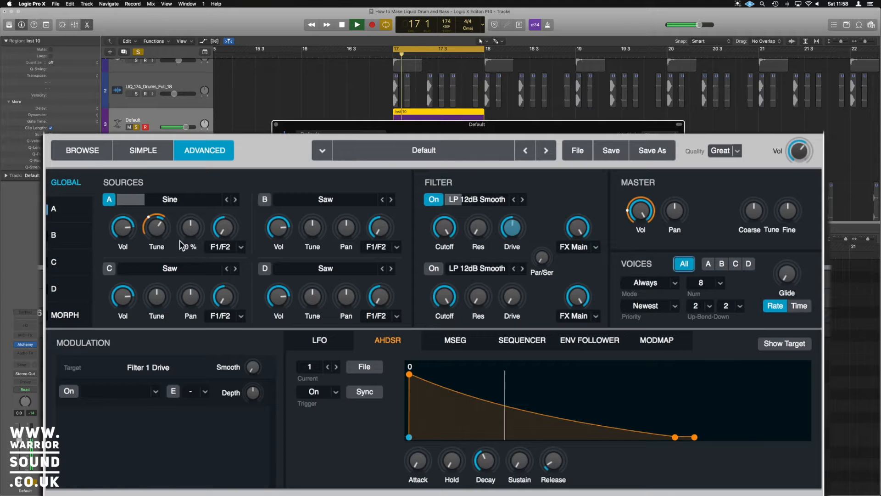
# Lower source A's coarse tuning slightly, to around 11 semitones, and unsolo the Alchemy track to hear it in the mix.
pyautogui.click(158, 232)
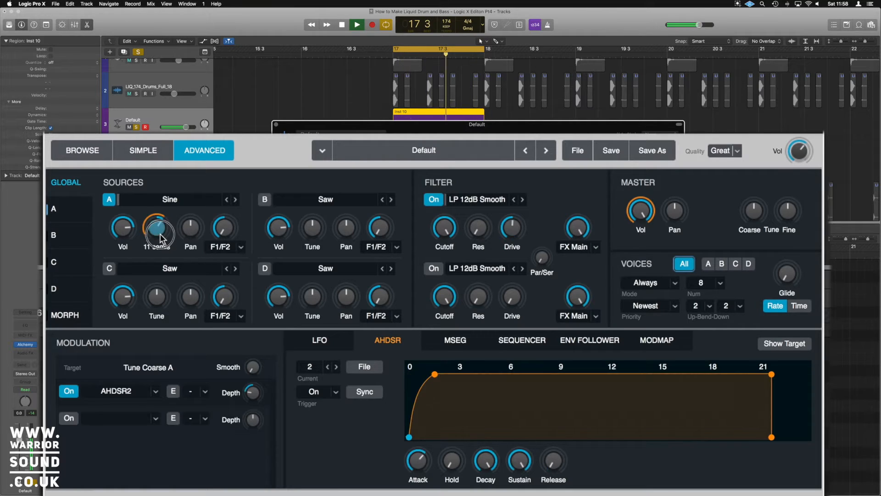
pyautogui.moveTo(160, 237); pyautogui.dragTo(161, 239)
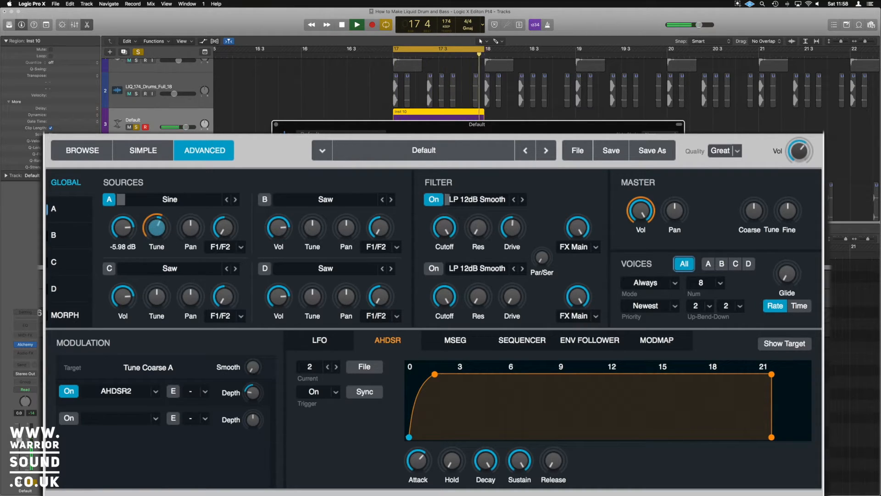
pyautogui.click(136, 128)
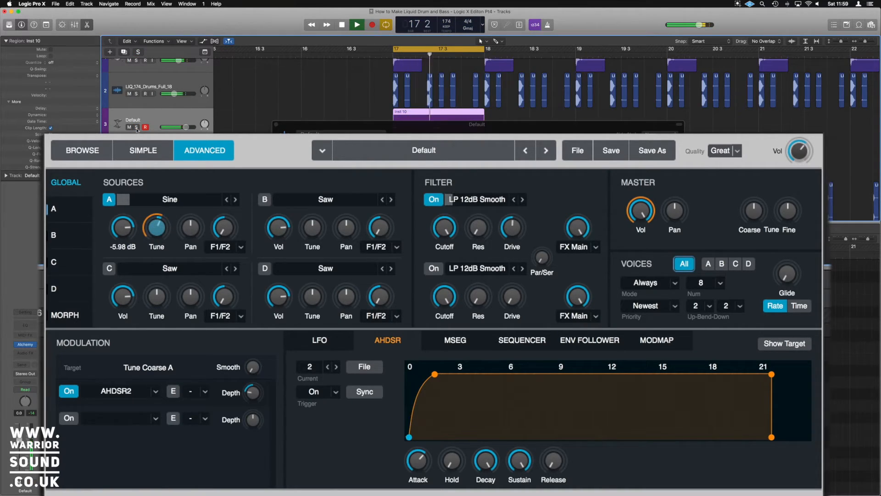
# Mute the LIQ_174_Drums_Full_18 track, stop playback and close the Alchemy window.
pyautogui.click(129, 94)
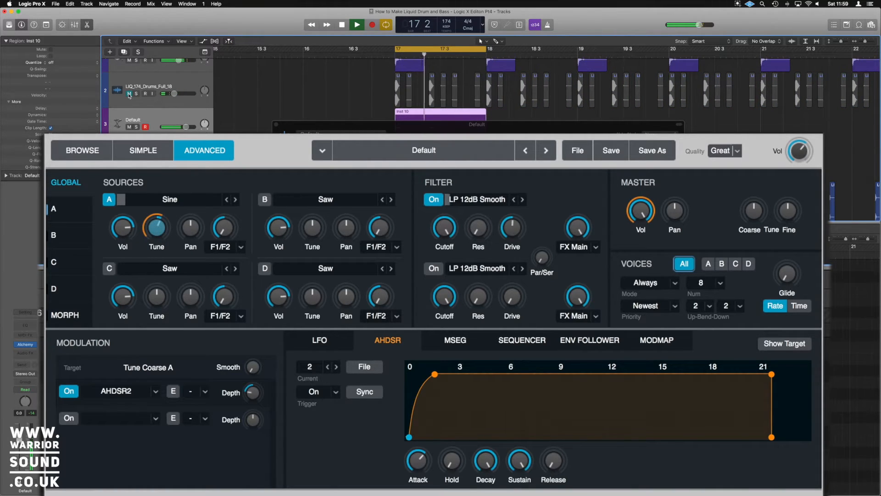
pyautogui.press('space')
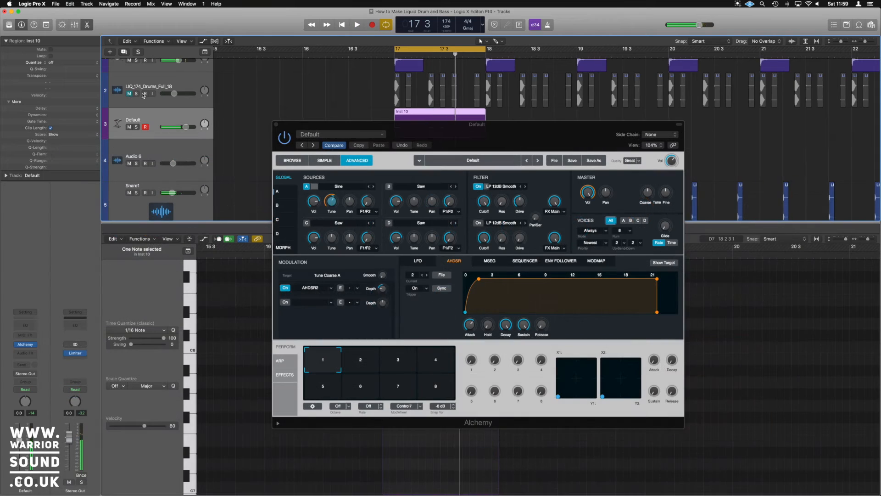
pyautogui.click(276, 124)
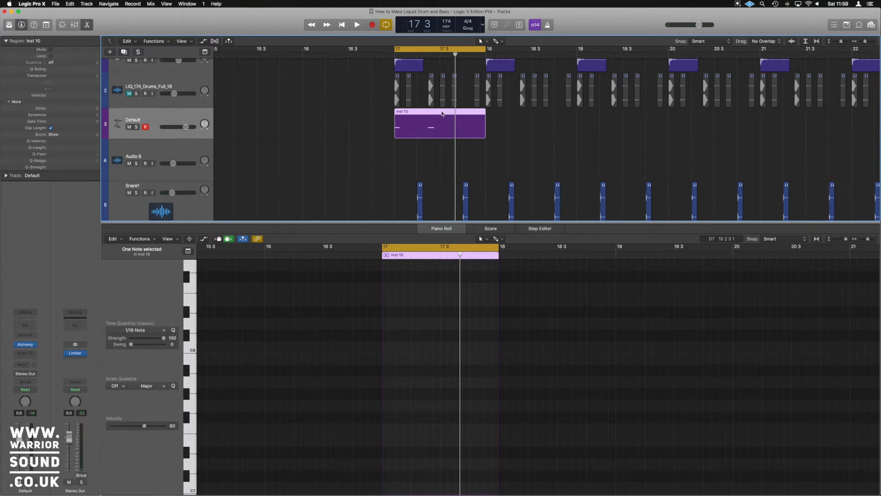
# Duplicate the Inst 10 region so it fills bars 17 to 21, and extend the cycle range to bar 21.
pyautogui.moveTo(443, 113); pyautogui.dragTo(534, 112)
pyautogui.keyDown('shift'); pyautogui.click(425, 116); pyautogui.keyUp('shift')
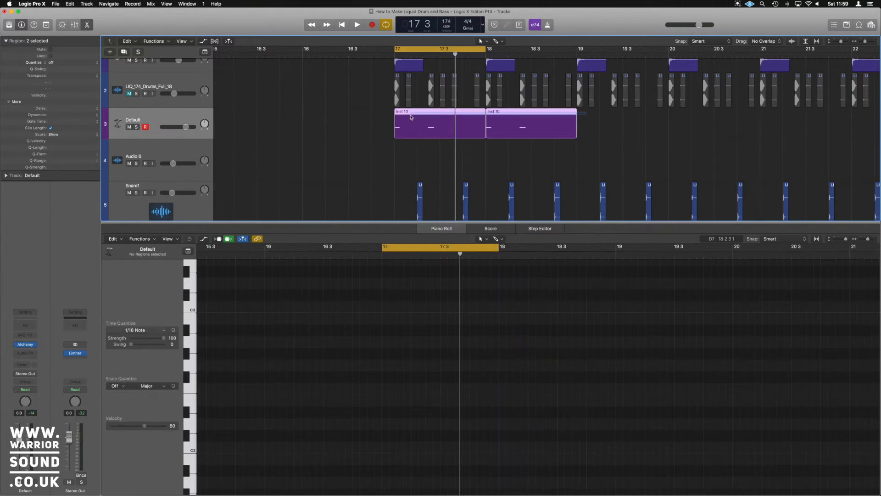
pyautogui.moveTo(425, 116); pyautogui.dragTo(600, 115)
pyautogui.moveTo(485, 49); pyautogui.dragTo(759, 50)
# Audition the four-bar cycle with LIQ_174_Drums_Full_18 muted and look over the other percussion tracks in the arrangement.
pyautogui.press('space')
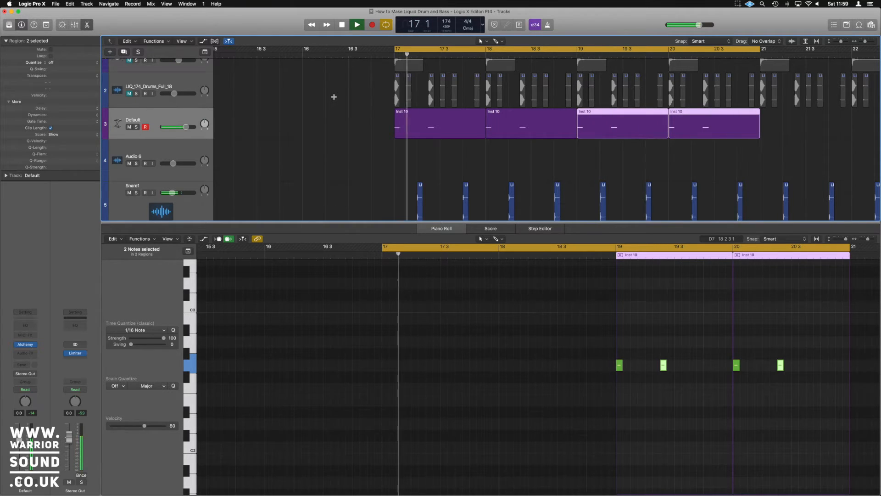
pyautogui.scroll(-5, 348, 117)
pyautogui.hscroll(5, 348, 118)
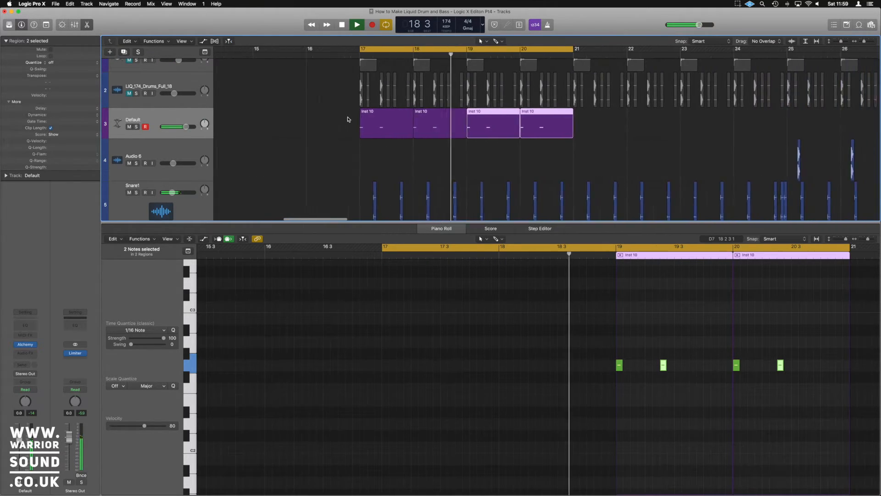
pyautogui.scroll(-2, 348, 119)
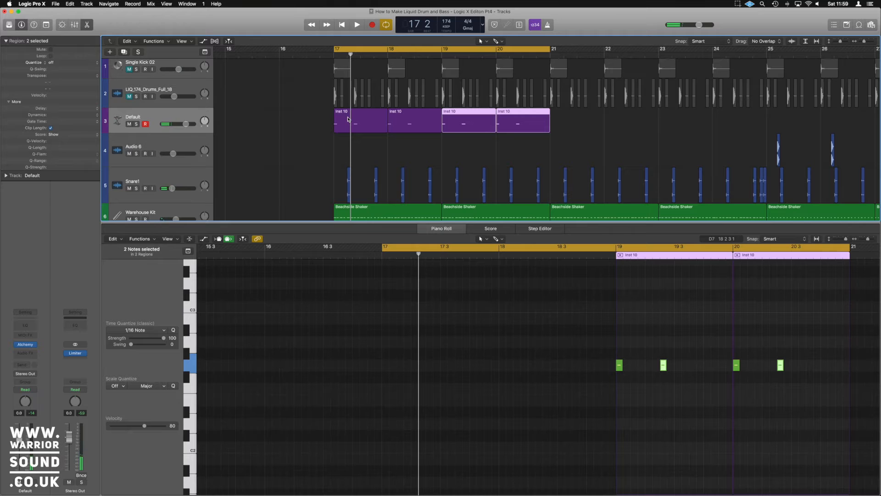
pyautogui.scroll(-5, 385, 138)
pyautogui.scroll(6, 386, 137)
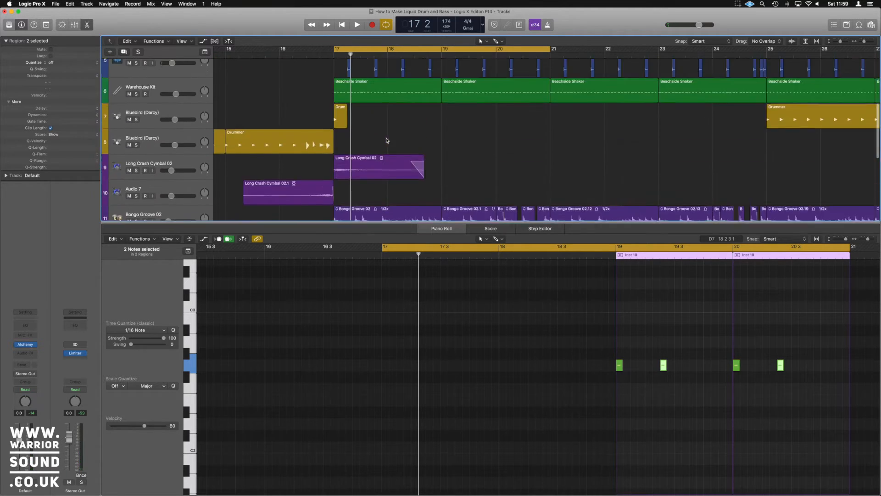
pyautogui.scroll(-1, 351, 100)
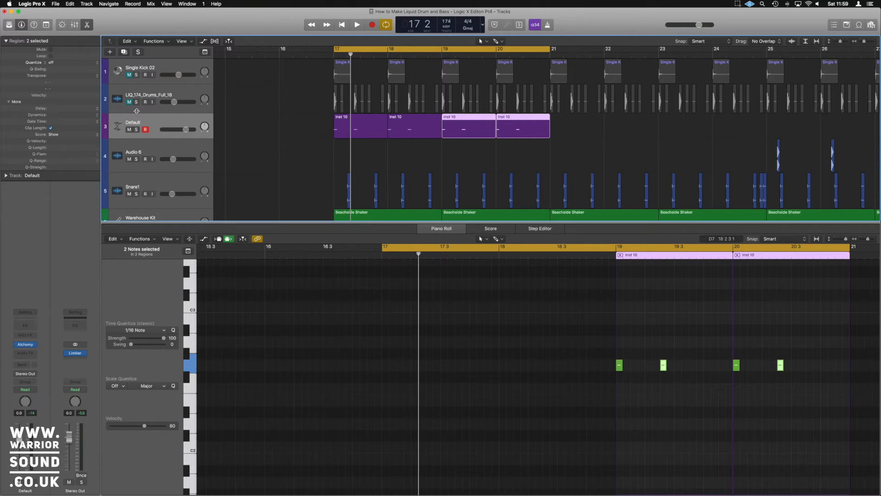
pyautogui.press('space')
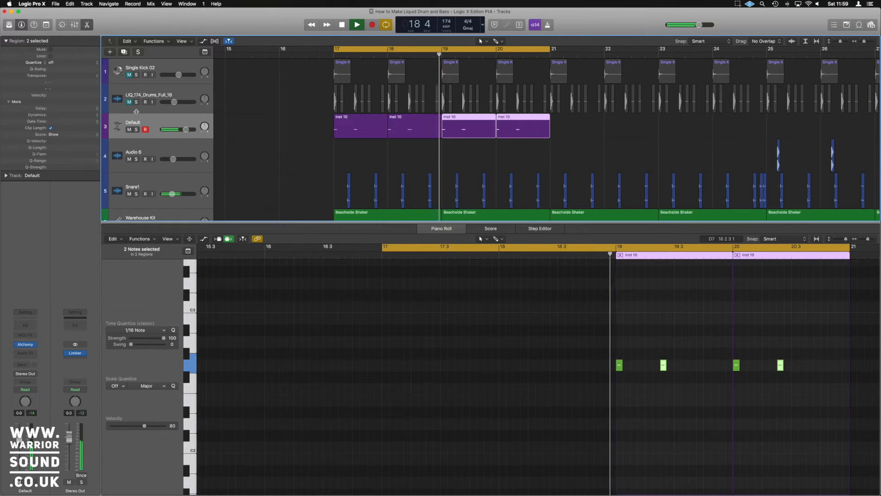
pyautogui.press('space')
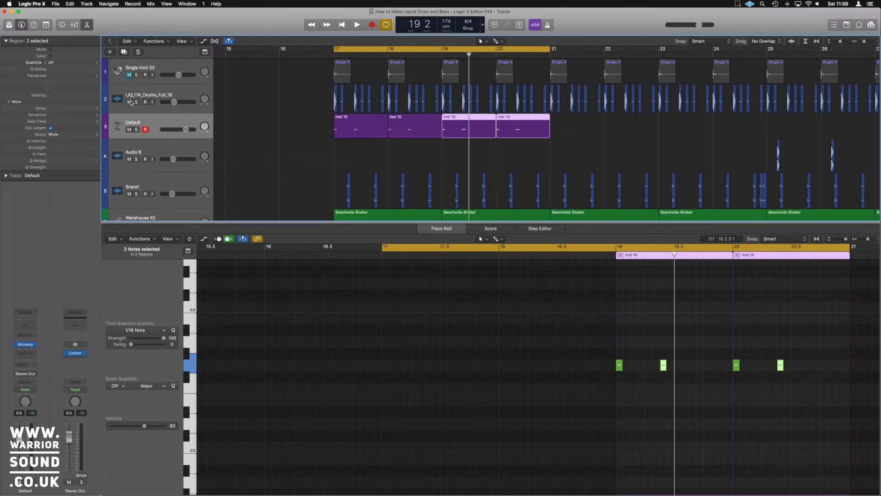
# Play the loop with LIQ_174_Drums_Full_18 unmuted and compare it with and without the Default kick layer.
pyautogui.press('space')
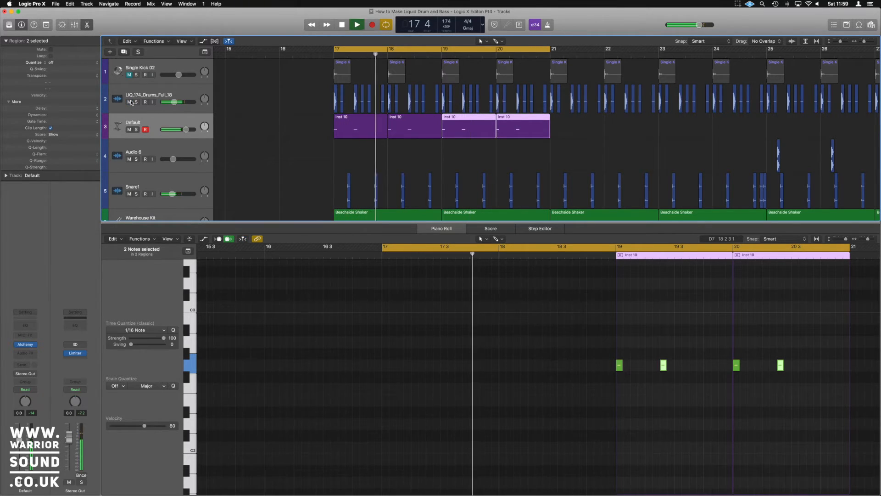
pyautogui.press('space')
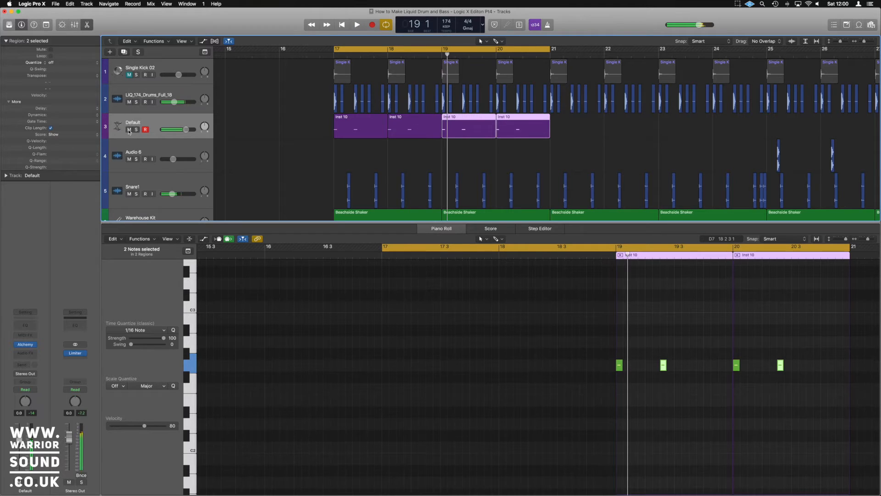
pyautogui.click(129, 129)
pyautogui.press('space')
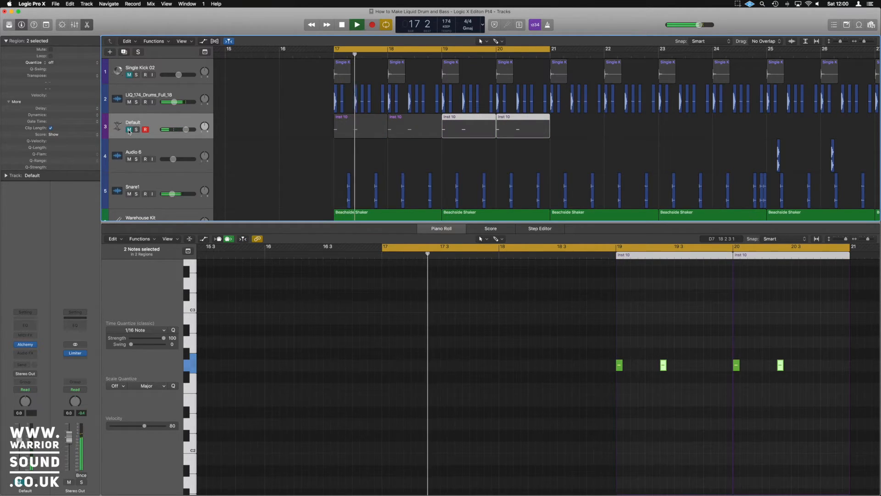
pyautogui.press('space')
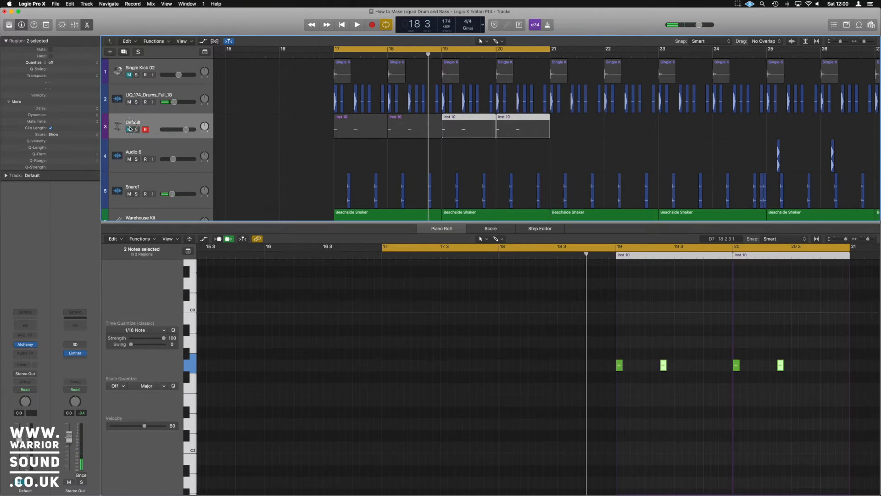
pyautogui.click(129, 129)
# Compare the soloed LIQ_174_Drums_Full_18 track with the full mix, and solo the Default track on its own.
pyautogui.click(136, 101)
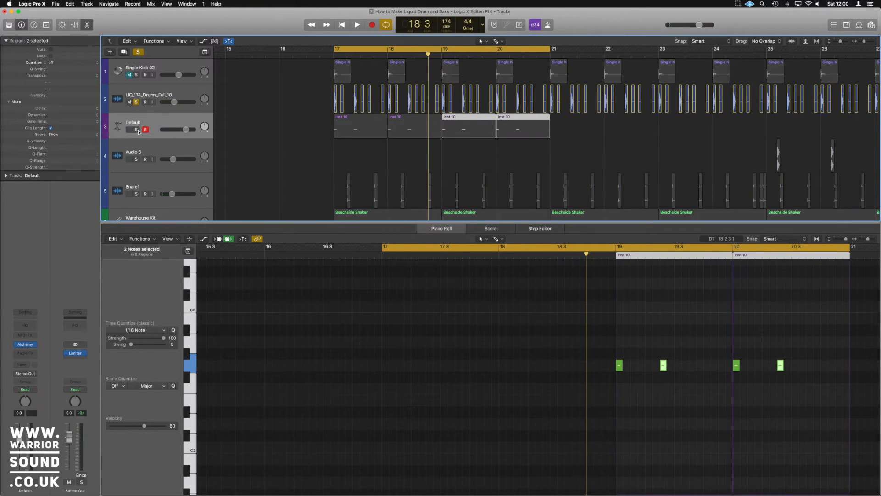
pyautogui.press('space')
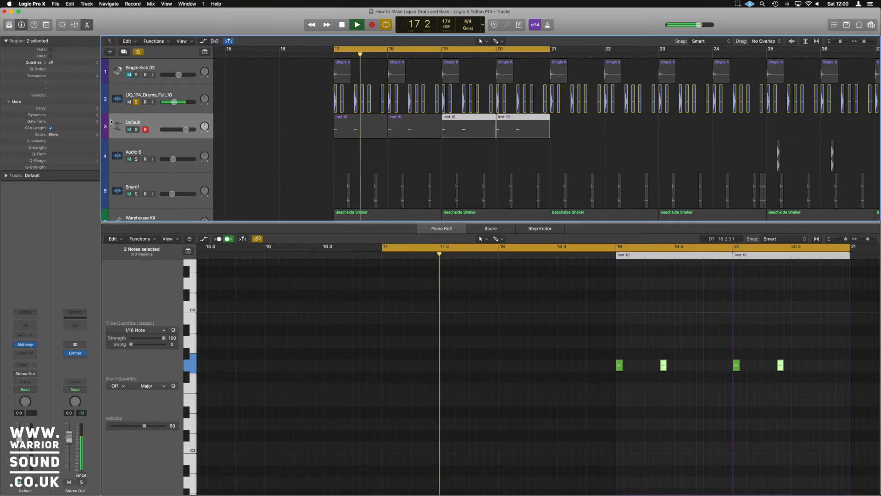
pyautogui.keyDown('alt'); pyautogui.click(136, 130); pyautogui.keyUp('alt')
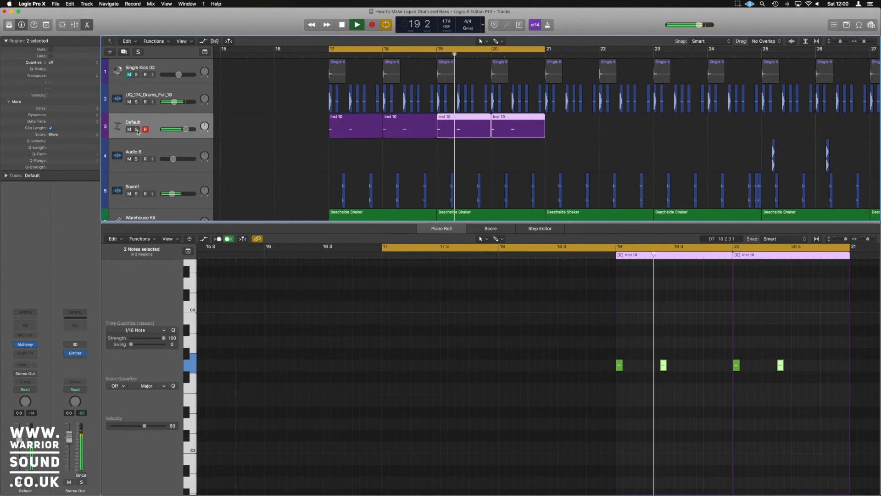
pyautogui.click(136, 102)
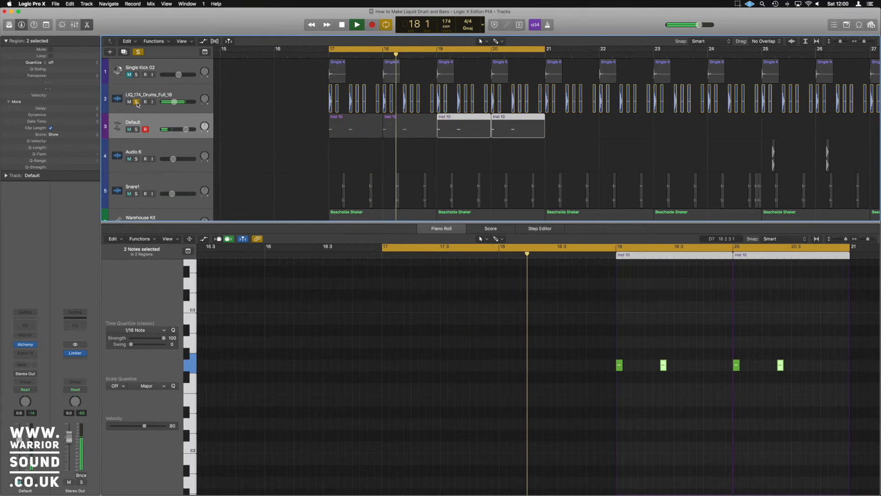
pyautogui.click(136, 129)
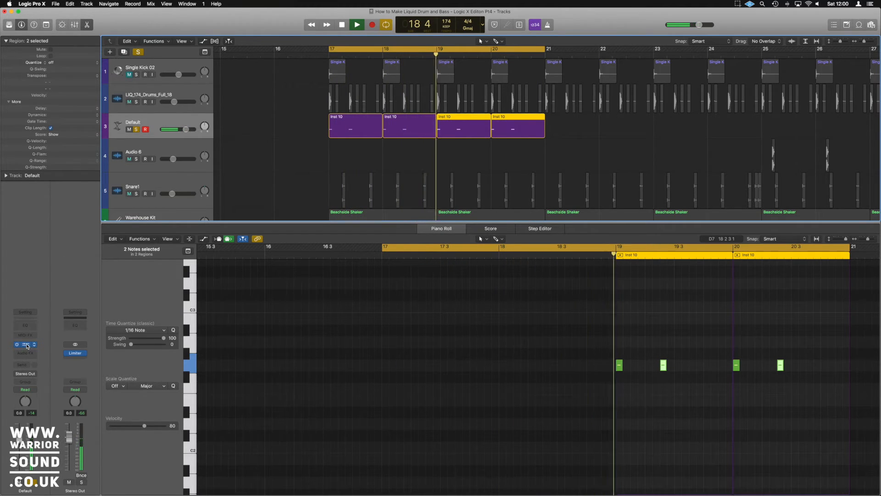
# Reopen Alchemy, replace source B's saw oscillator with its White noise generator, and enable source B.
pyautogui.press('v')
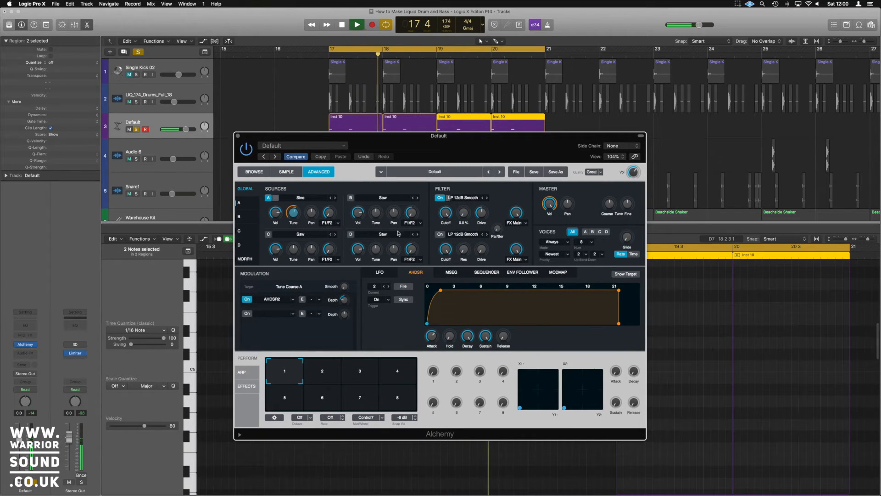
pyautogui.click(246, 217)
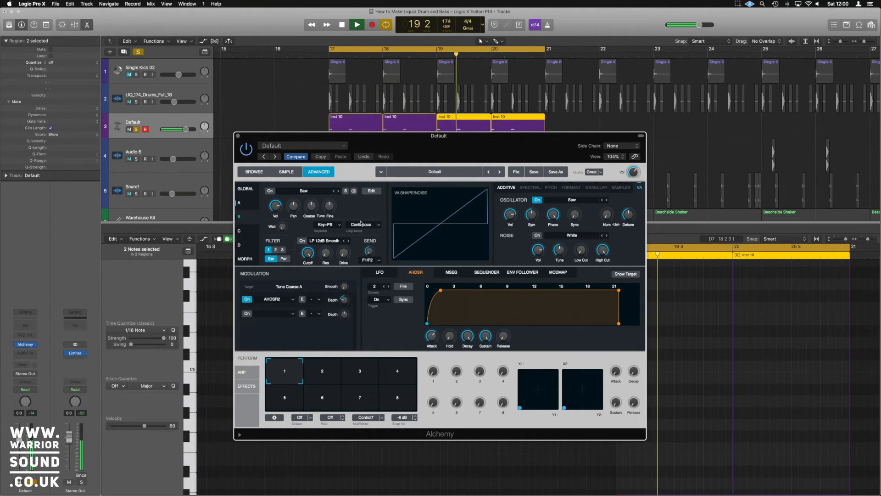
pyautogui.click(538, 199)
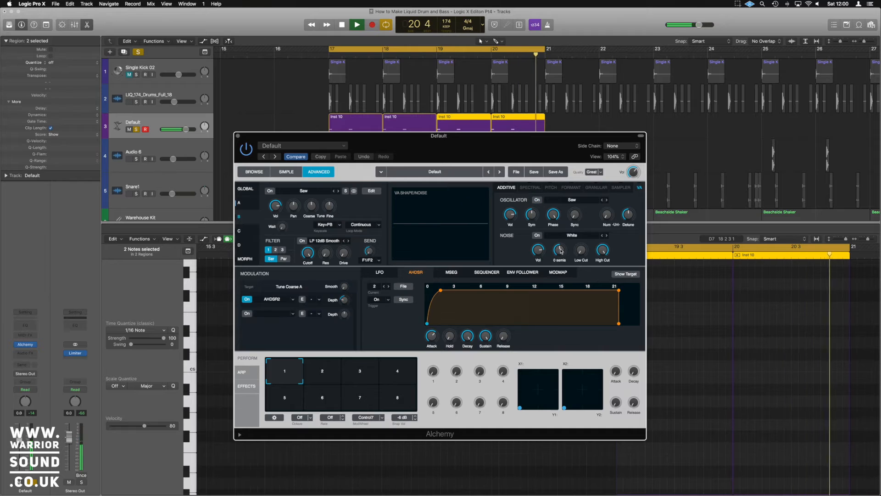
pyautogui.click(537, 235)
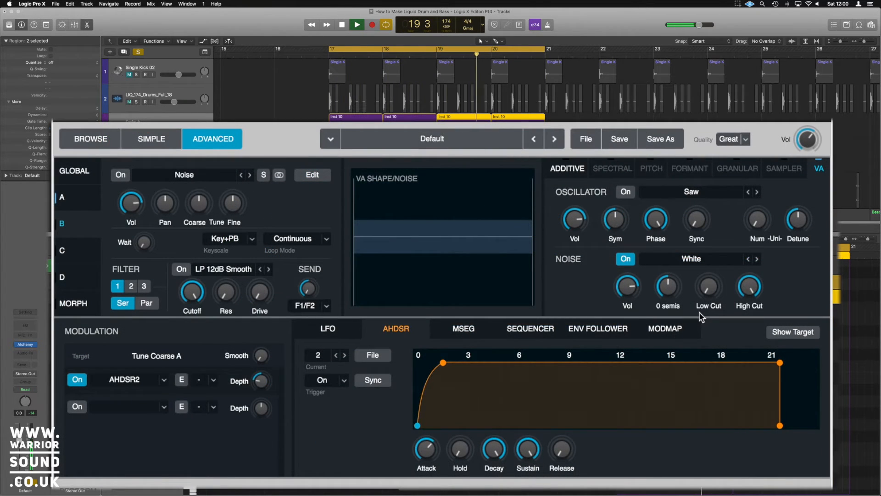
pyautogui.moveTo(710, 301)
pyautogui.click(78, 205)
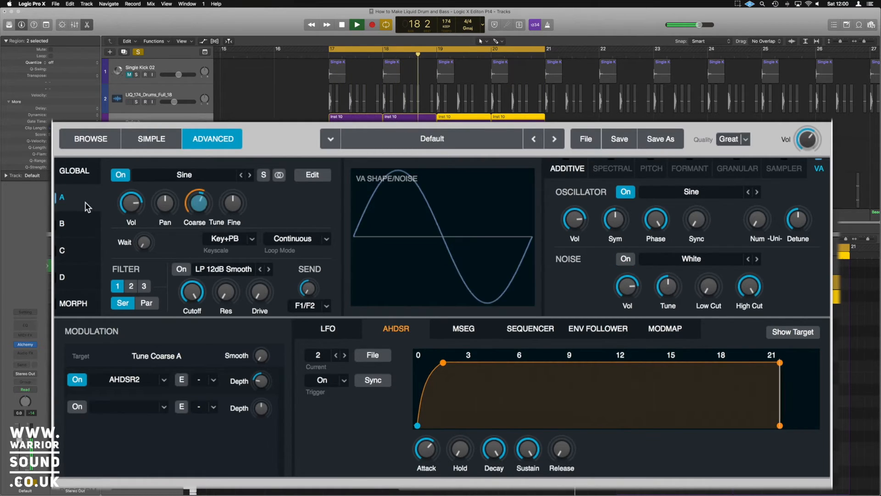
pyautogui.click(76, 172)
pyautogui.moveTo(271, 214)
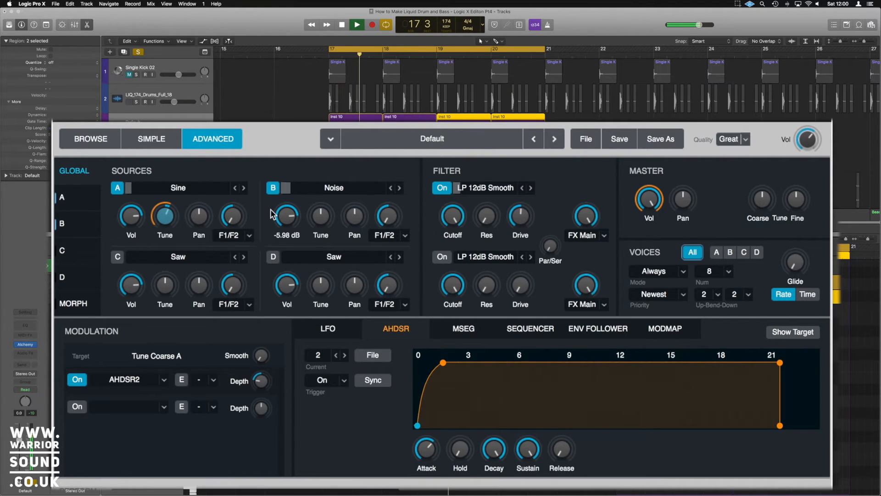
# Change source B's noise type to Pink and lower its High Cut to about 441 Hz.
pyautogui.click(79, 225)
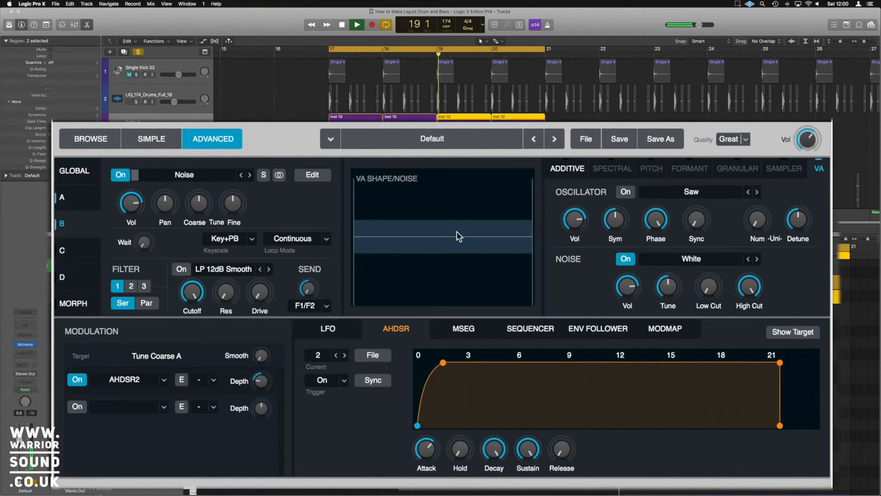
pyautogui.moveTo(743, 289)
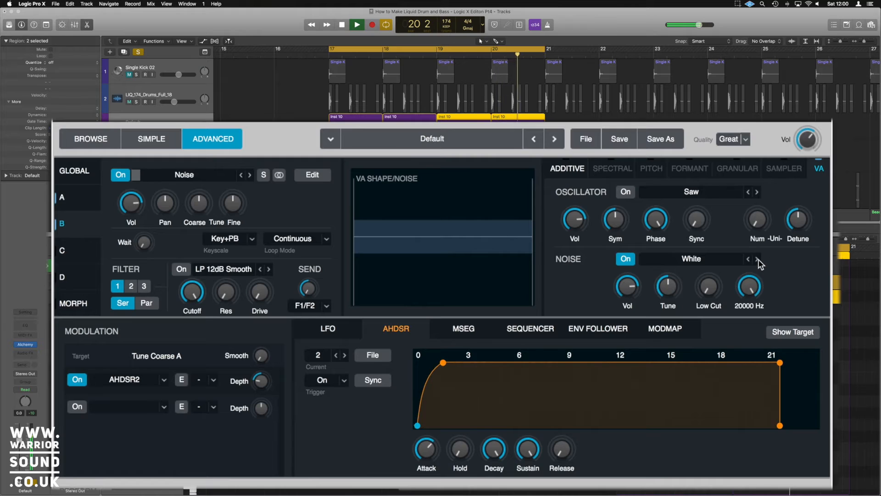
pyautogui.click(706, 260)
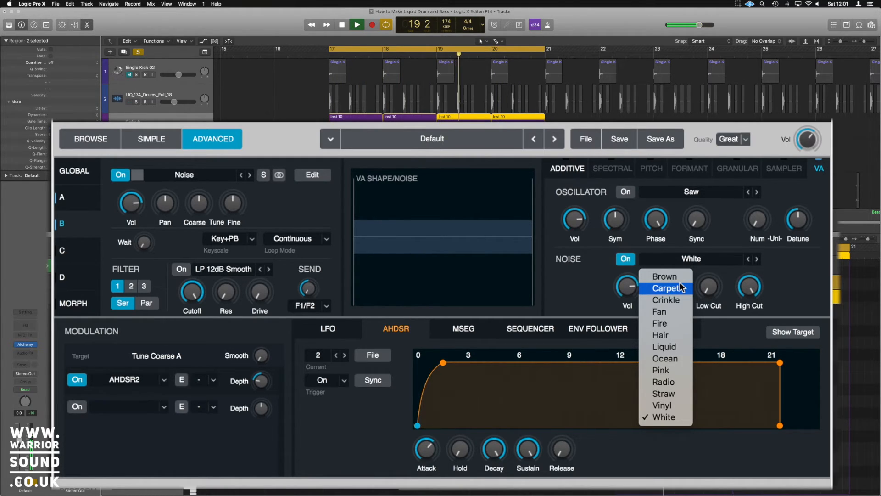
pyautogui.click(678, 367)
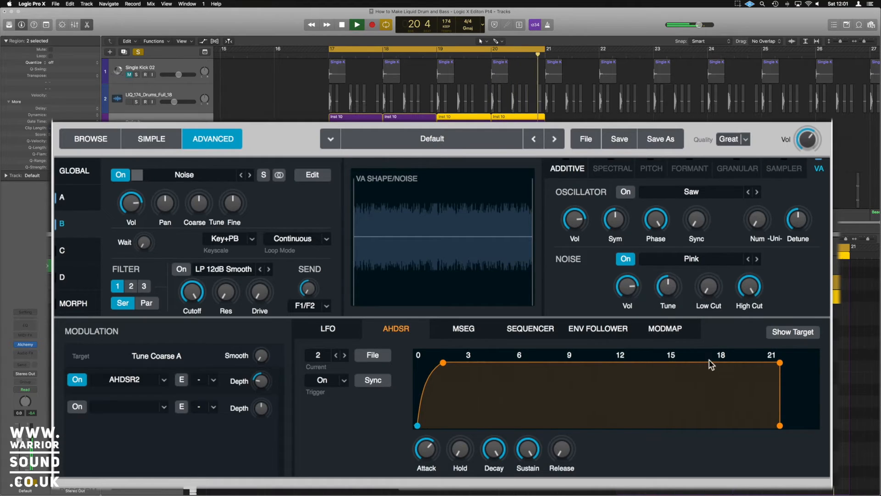
pyautogui.moveTo(742, 288); pyautogui.dragTo(754, 369)
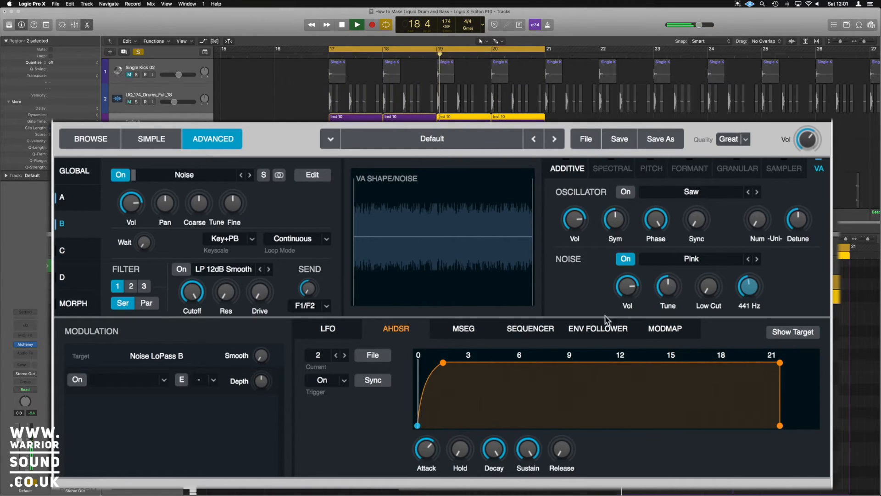
# Switch the solo between LIQ_174_Drums_Full_18 and the Default track to compare the drums with the noise-enhanced kick.
pyautogui.click(136, 101)
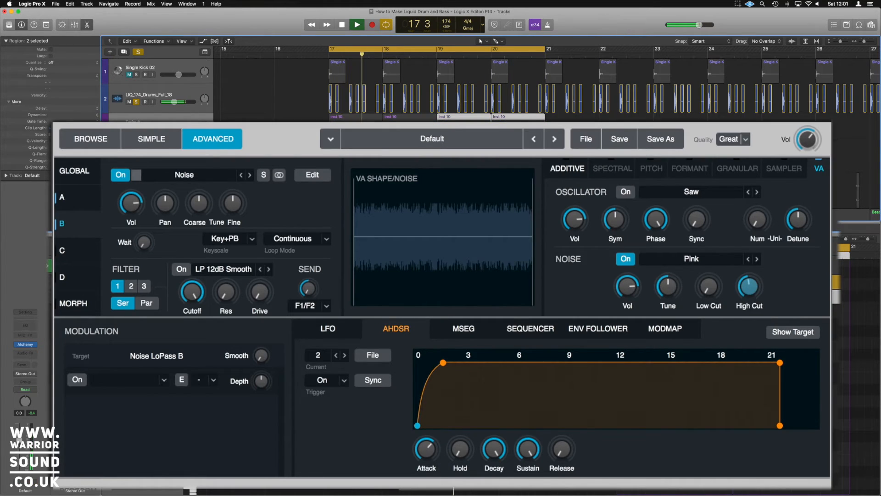
pyautogui.keyDown('alt'); pyautogui.click(136, 129); pyautogui.keyUp('alt')
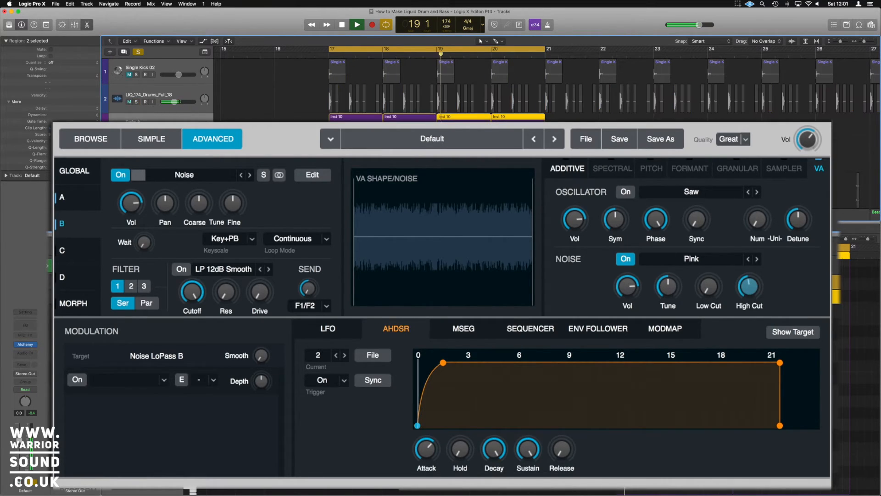
pyautogui.keyDown('alt'); pyautogui.click(137, 102); pyautogui.keyUp('alt')
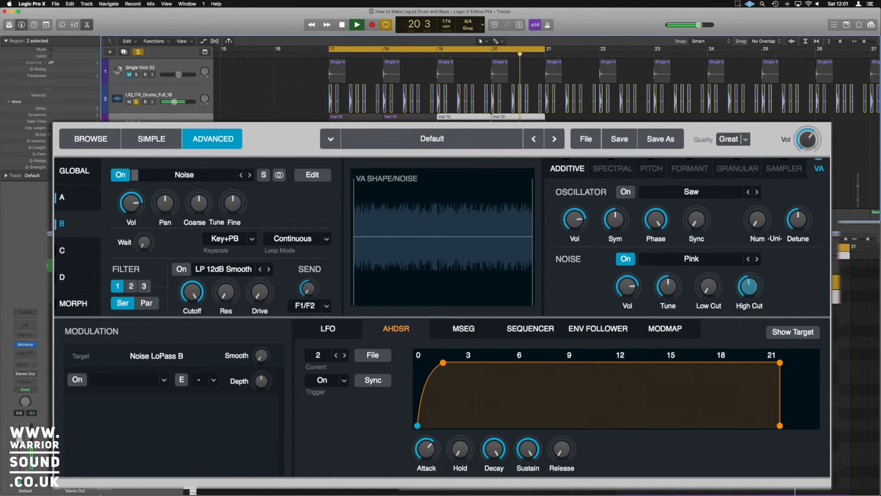
pyautogui.keyDown('alt'); pyautogui.click(136, 129); pyautogui.keyUp('alt')
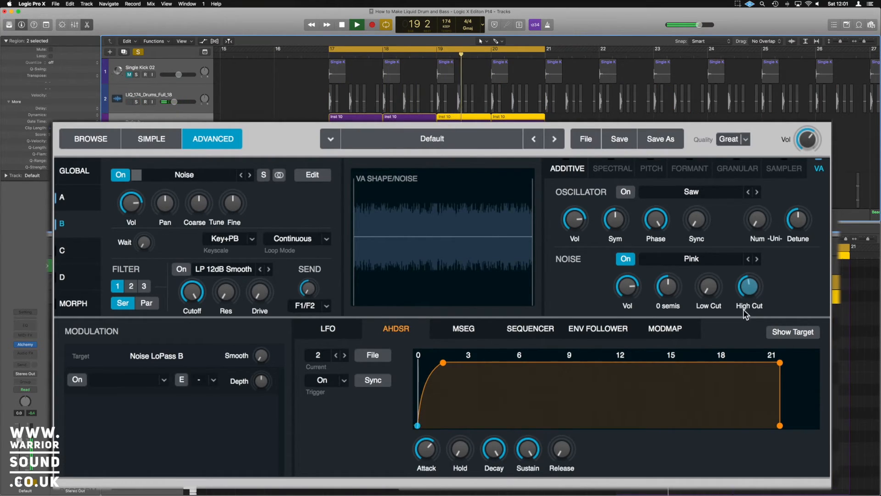
# Raise the High Cut of source B's pink noise to about 1325 Hz and lower the noise volume to -21.9 dB.
pyautogui.moveTo(749, 290); pyautogui.dragTo(750, 279)
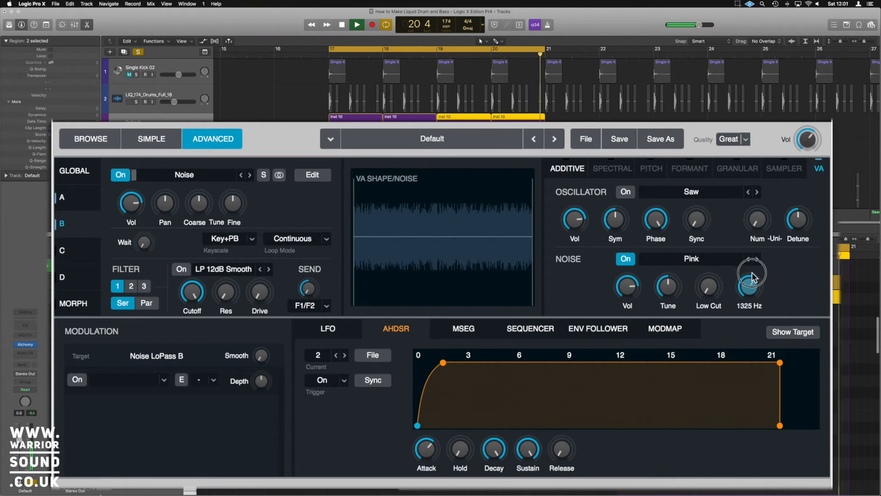
pyautogui.moveTo(628, 285); pyautogui.dragTo(651, 356)
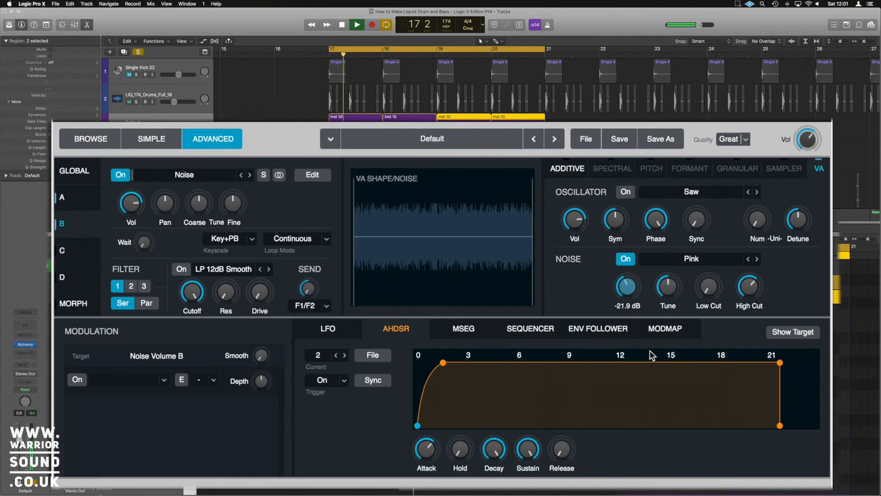
# Compare the kick with source B off and on from Alchemy's global view, and slightly lower source B's overall volume.
pyautogui.click(80, 199)
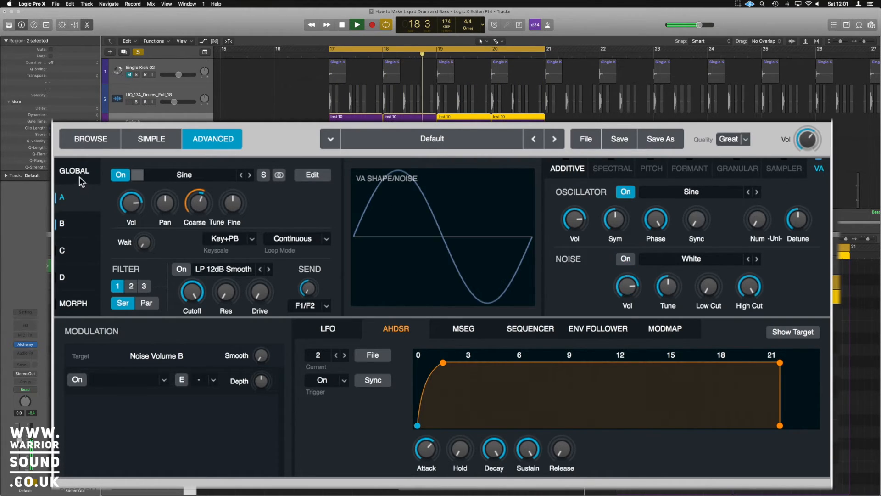
pyautogui.click(74, 171)
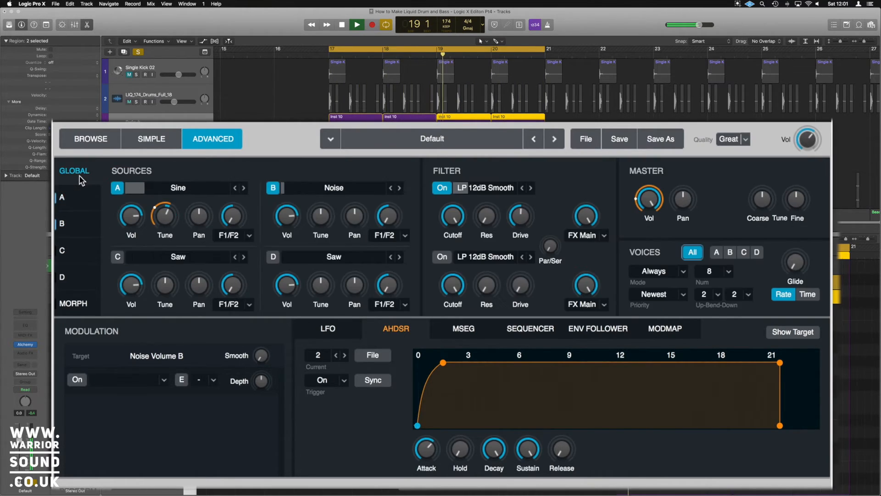
pyautogui.click(274, 187)
pyautogui.click(274, 187)
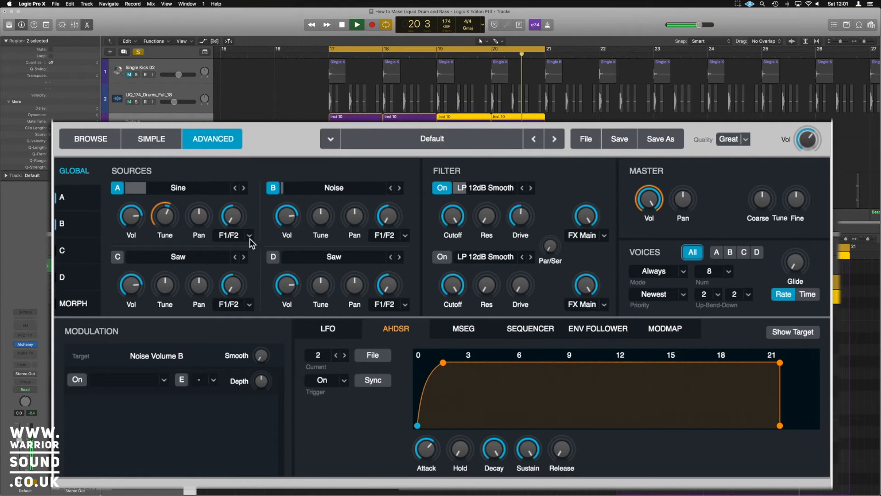
pyautogui.moveTo(286, 218)
pyautogui.moveTo(286, 219); pyautogui.dragTo(289, 236)
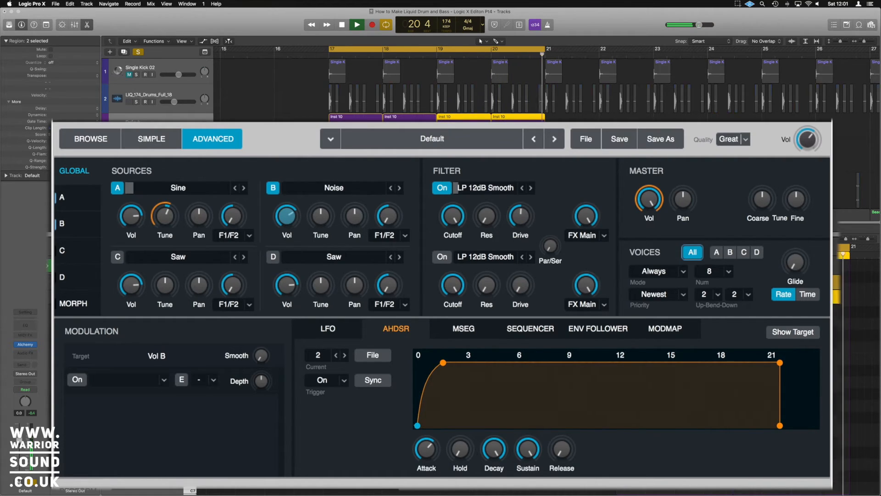
# Clear the solo, mute LIQ_174_Drums_Full_18, close Alchemy, and unmute Single Kick 02 to layer it with the Default kick.
pyautogui.click(138, 52)
pyautogui.click(130, 104)
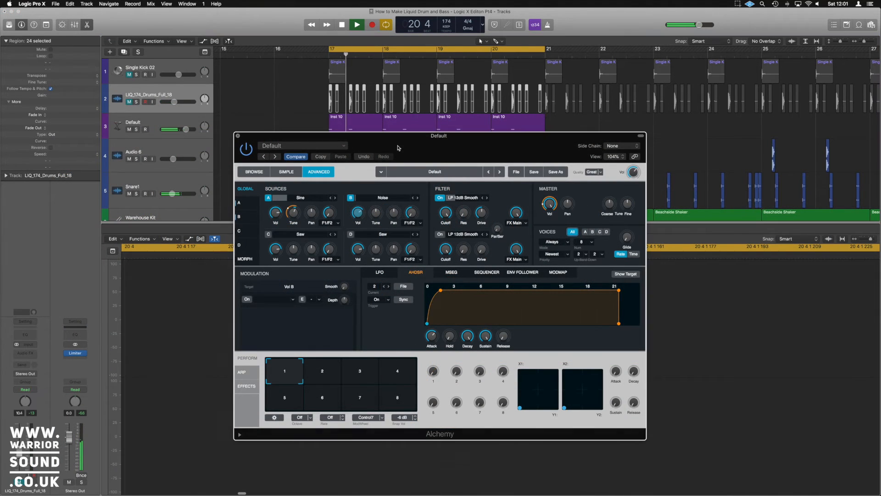
pyautogui.click(238, 137)
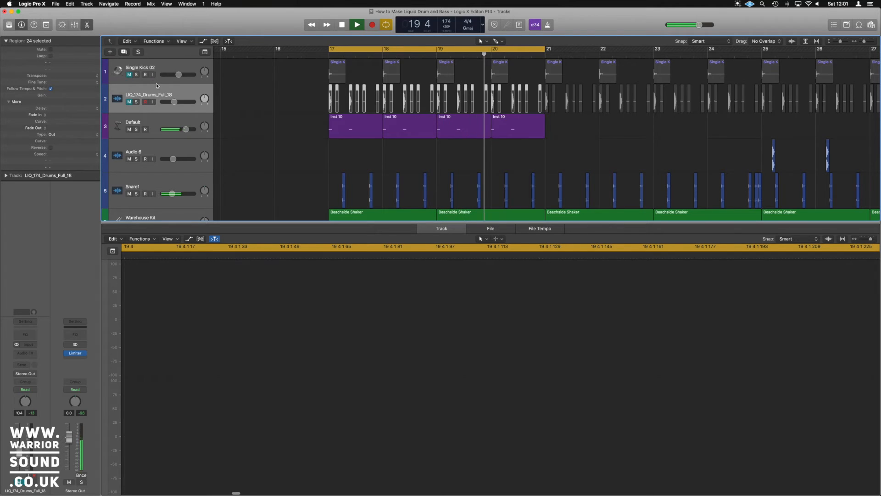
pyautogui.click(129, 75)
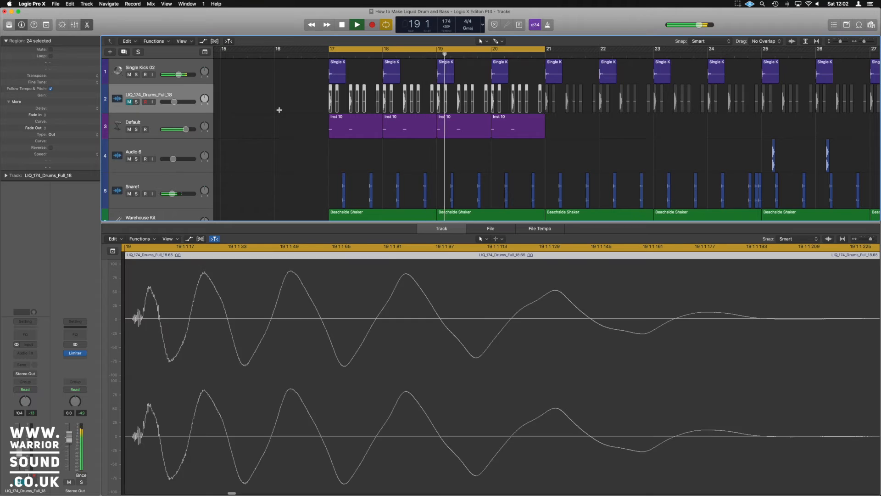
# Stop playback and move the LIQ_174_Drums_Full_18 track above Single Kick 02 in the track list.
pyautogui.press('super+Right')
pyautogui.press('super+Right')
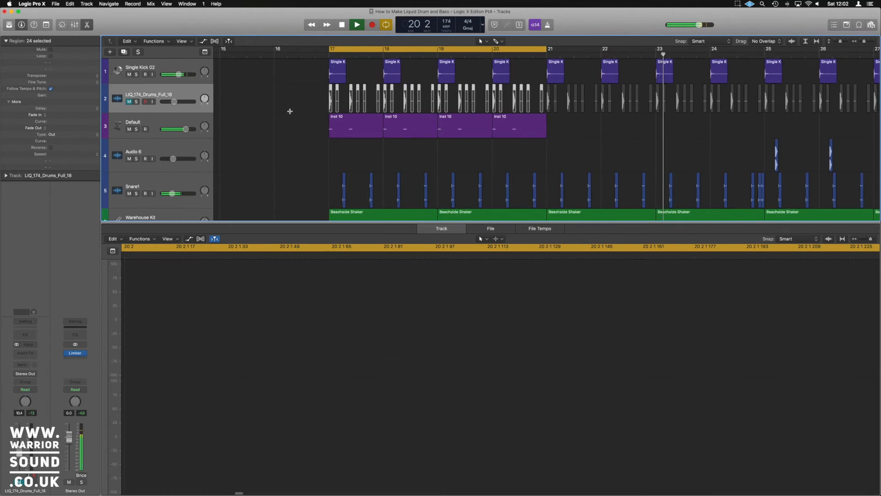
pyautogui.press('space')
pyautogui.press('super+Right')
pyautogui.press('super+Right')
pyautogui.press('super+Right')
pyautogui.press('super+Right')
pyautogui.press('super+Right')
pyautogui.press('super+Right')
pyautogui.press('super+Right')
pyautogui.press('super+Right')
pyautogui.press('super+Right')
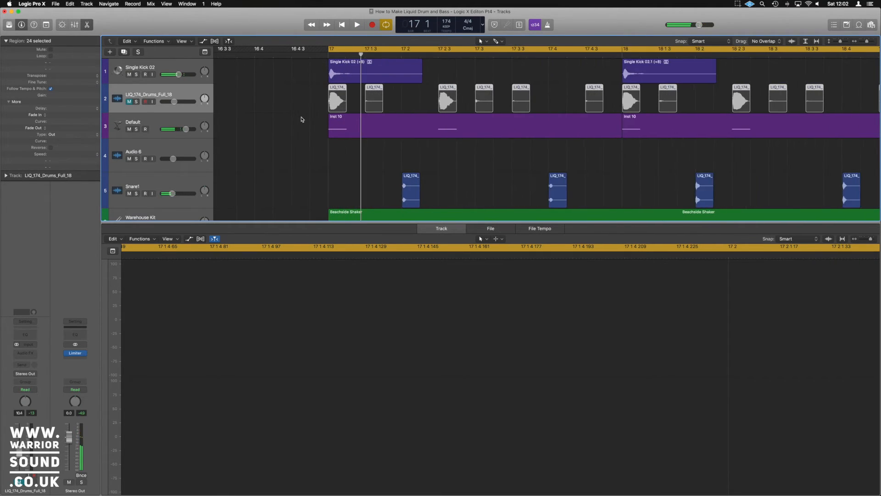
pyautogui.press('super+Down')
pyautogui.press('super+Down')
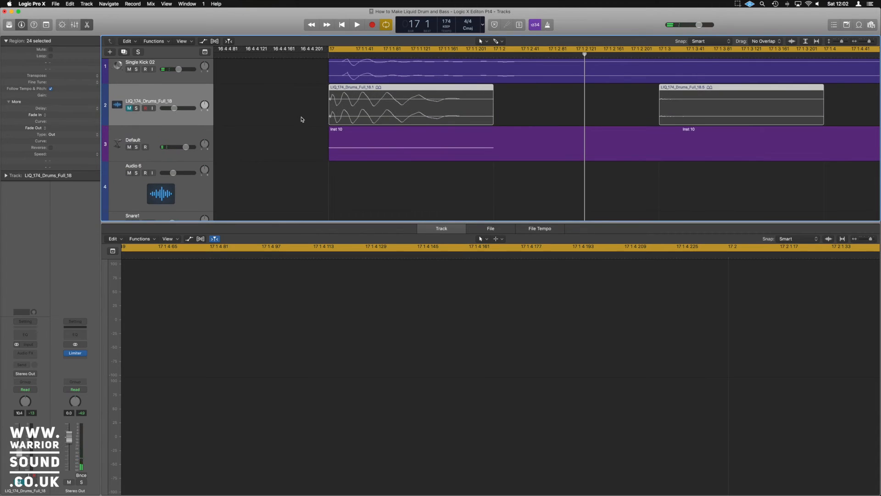
pyautogui.press('super+Right')
pyautogui.press('super+Left')
pyautogui.press('super+Down')
pyautogui.press('super+Down')
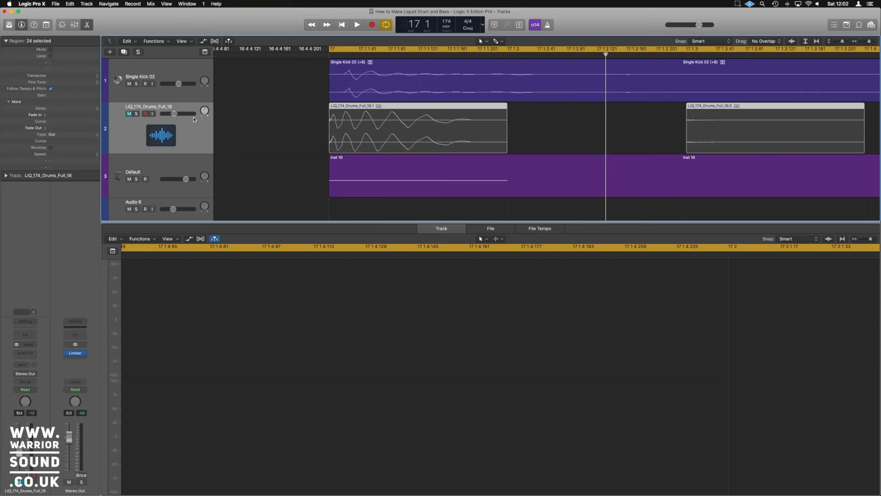
pyautogui.moveTo(194, 119); pyautogui.dragTo(193, 69)
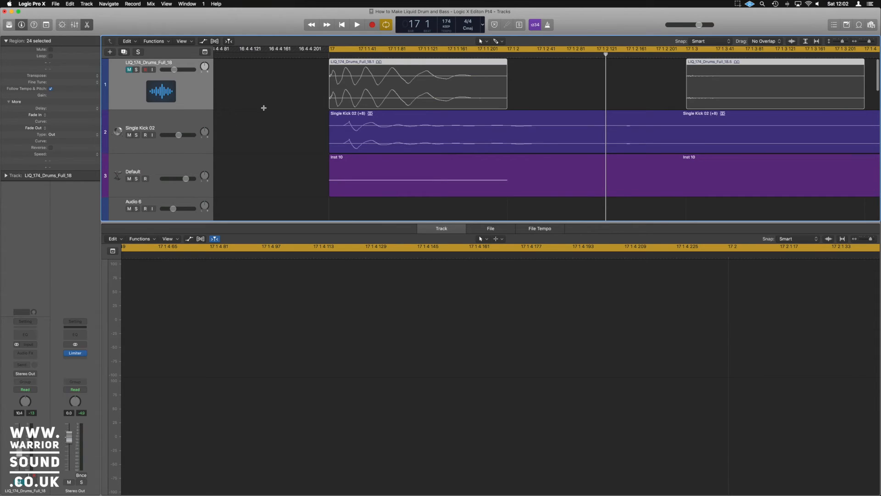
# Solo the Single Kick 02 and Default tracks and play the two kick layers together from bar 17.
pyautogui.press('super+Down')
pyautogui.press('super+Left')
pyautogui.press('super+Left')
pyautogui.scroll(-3, 281, 106)
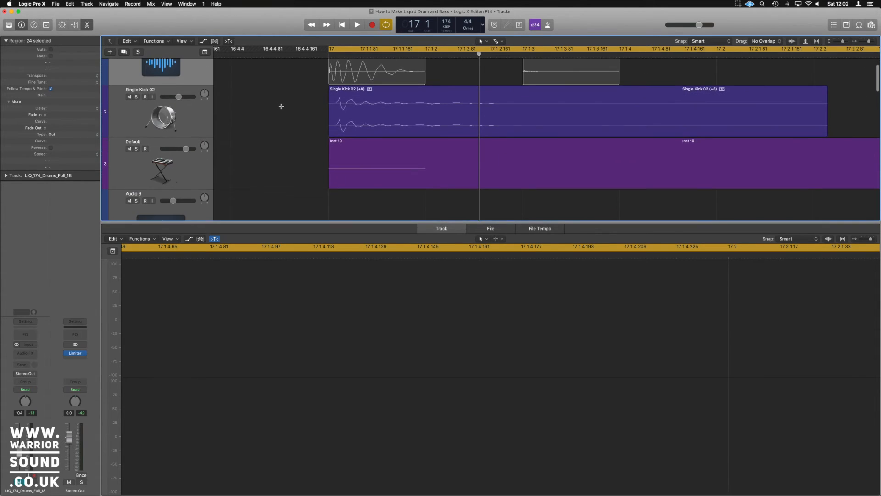
pyautogui.click(136, 97)
pyautogui.click(137, 149)
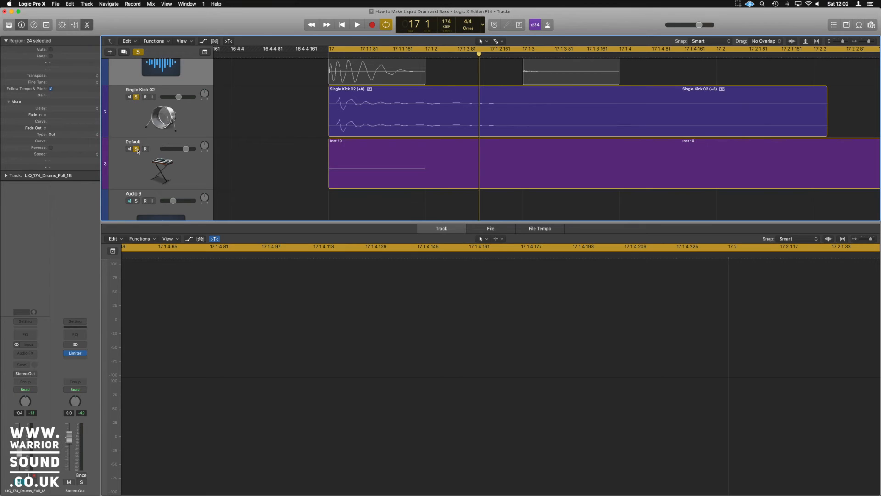
pyautogui.press('space')
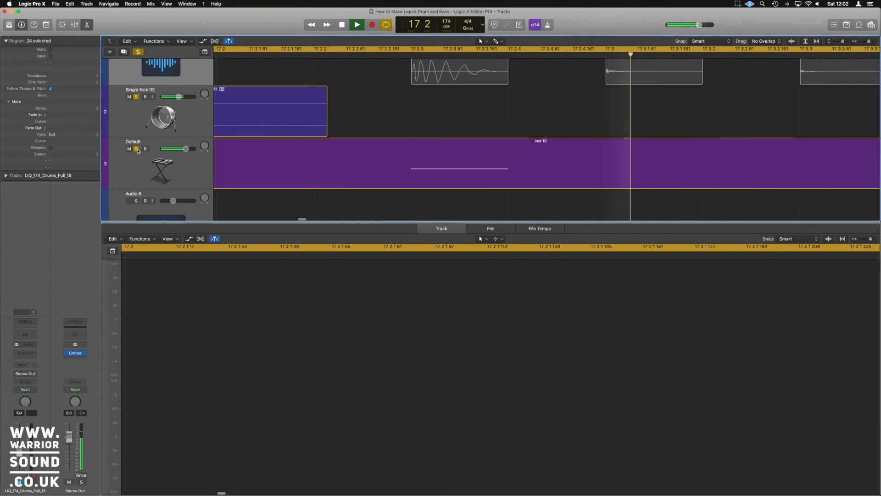
pyautogui.press('space')
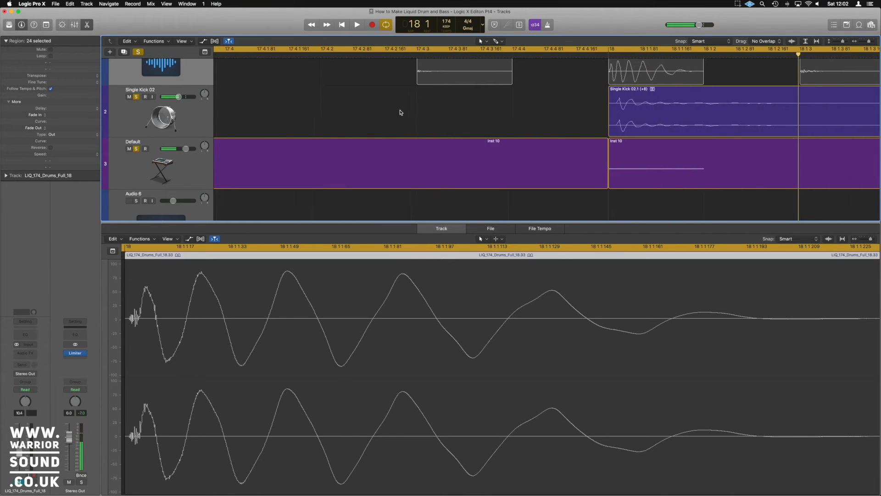
# Compare Single Kick 02 soloed alone with the combined kick layers, and solo the Default track alongside it again.
pyautogui.press('super+Left')
pyautogui.press('super+Left')
pyautogui.press('space')
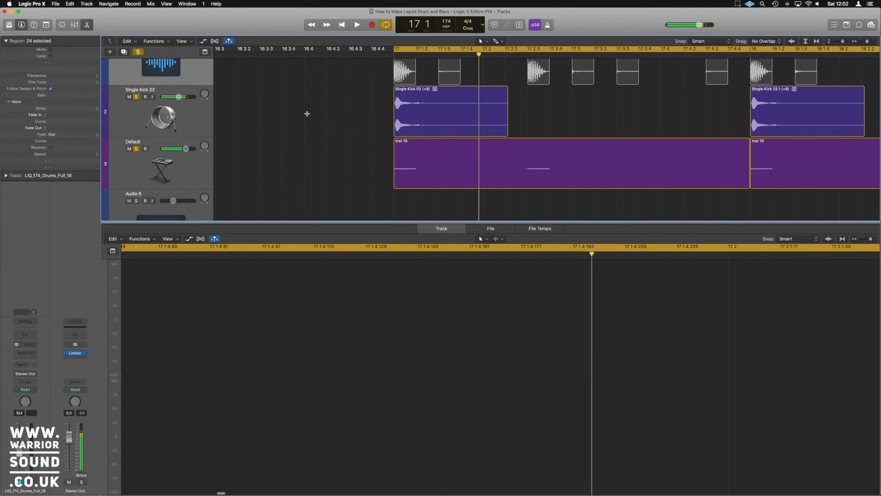
pyautogui.click(136, 97)
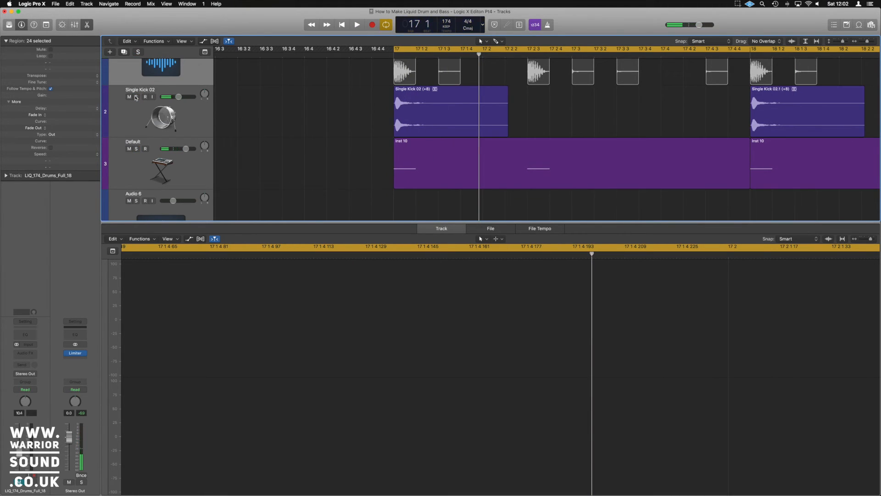
pyautogui.click(136, 97)
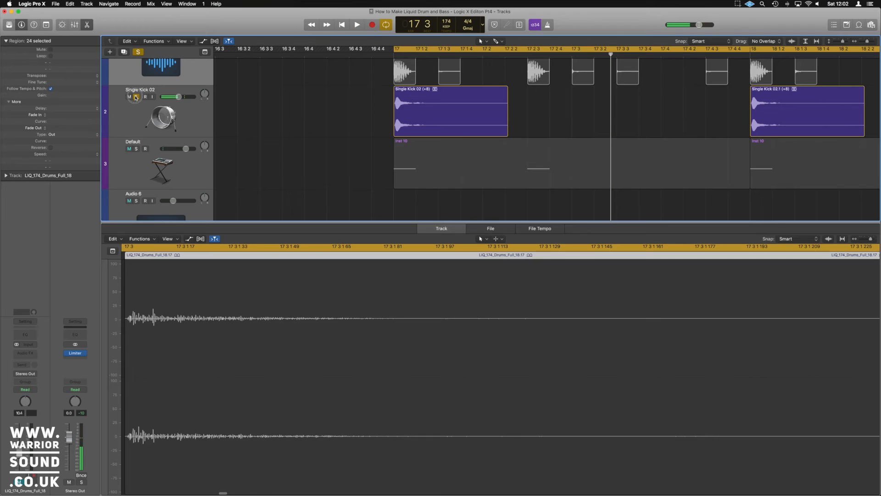
pyautogui.click(136, 148)
pyautogui.click(136, 149)
pyautogui.press('space')
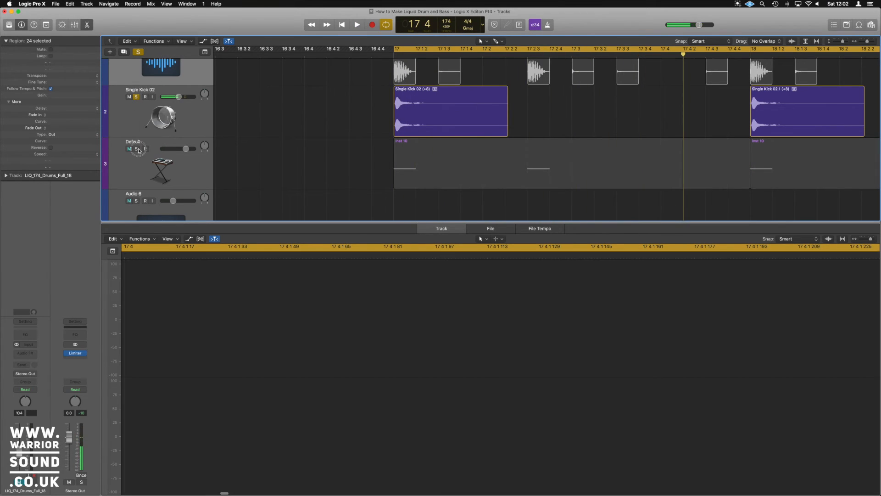
pyautogui.click(137, 148)
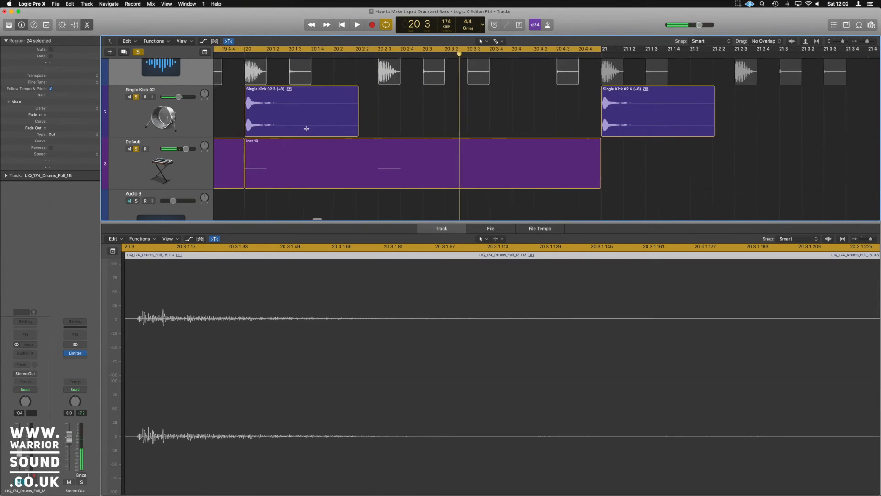
# Examine the Single Kick 02 and Default regions from bar 17 and play both soloed layers.
pyautogui.hscroll(-3, 306, 128)
pyautogui.click(196, 114)
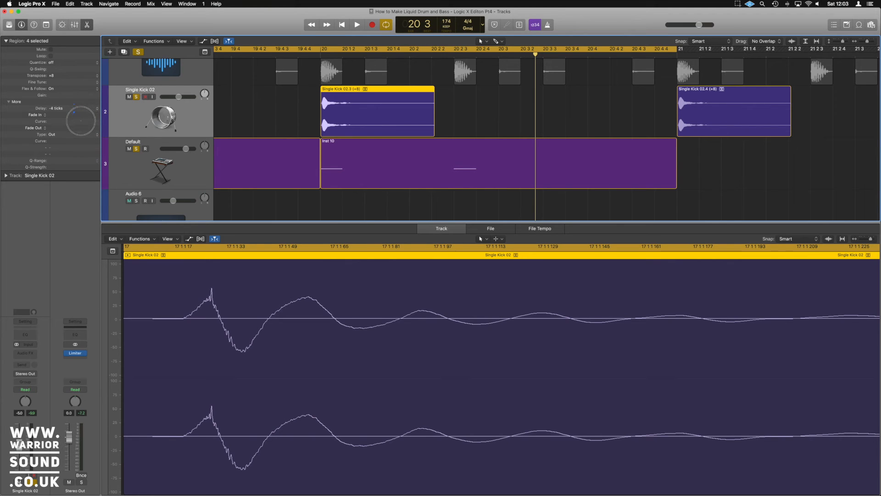
pyautogui.hscroll(-9, 279, 122)
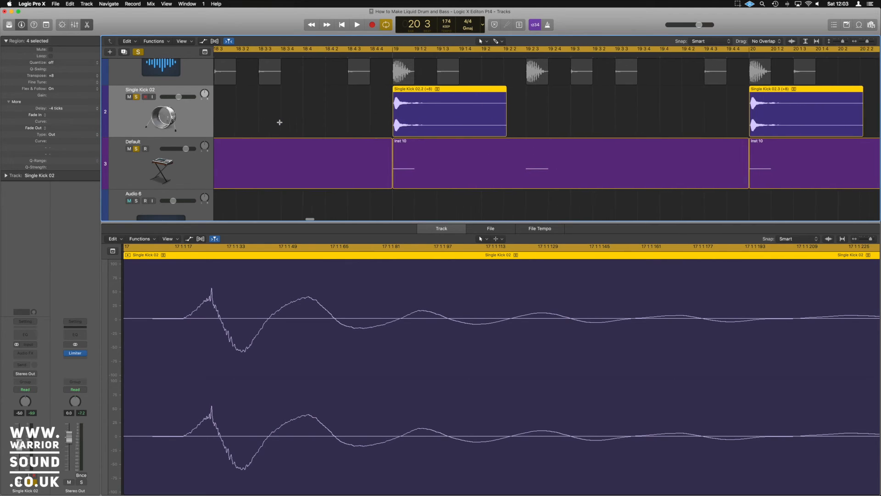
pyautogui.press('super+Left')
pyautogui.hscroll(-10, 279, 122)
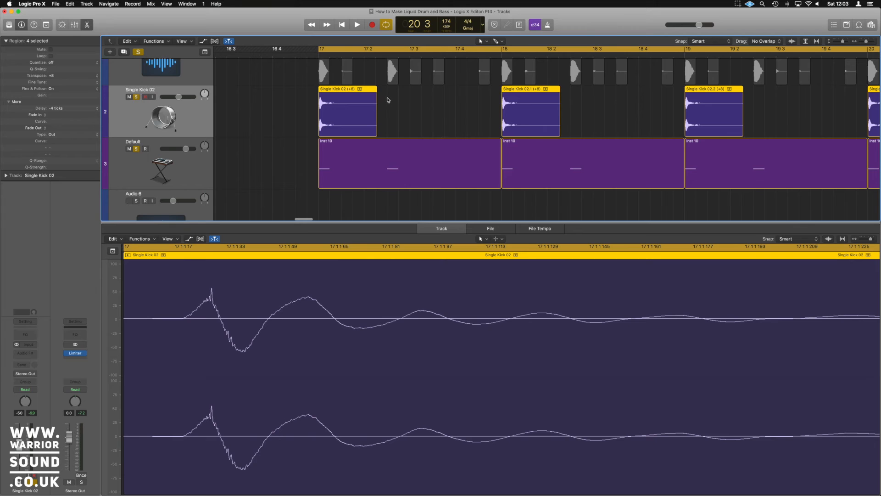
pyautogui.click(388, 100)
pyautogui.press('space')
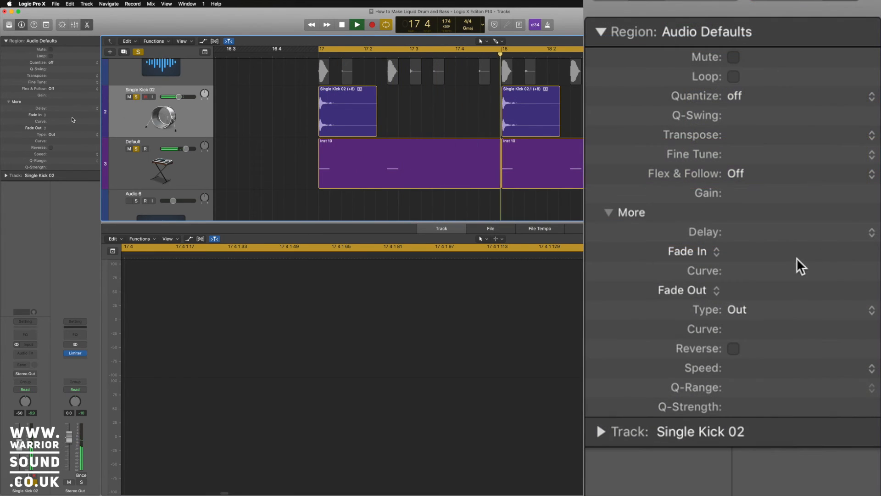
pyautogui.press('space')
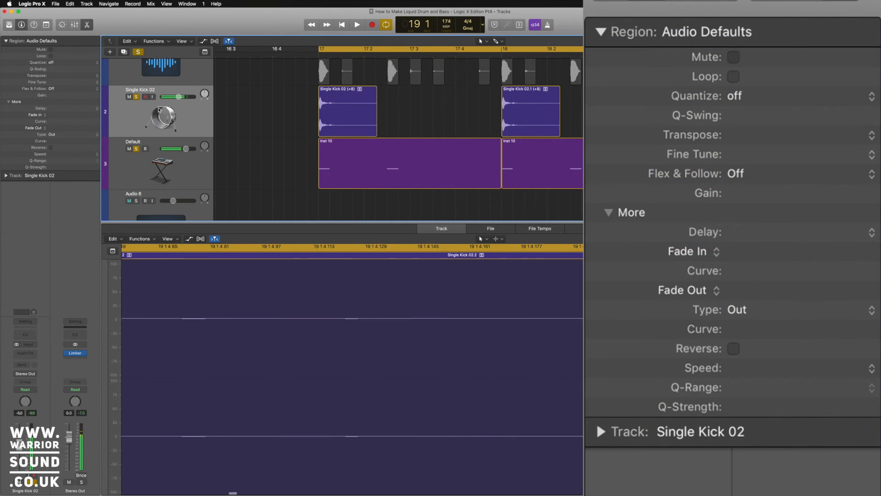
# Select the four looped Single Kick 02 regions and try region delays of -41, -9 and +26 ticks during playback.
pyautogui.click(186, 109)
pyautogui.moveTo(58, 109); pyautogui.dragTo(69, 132)
pyautogui.press('space')
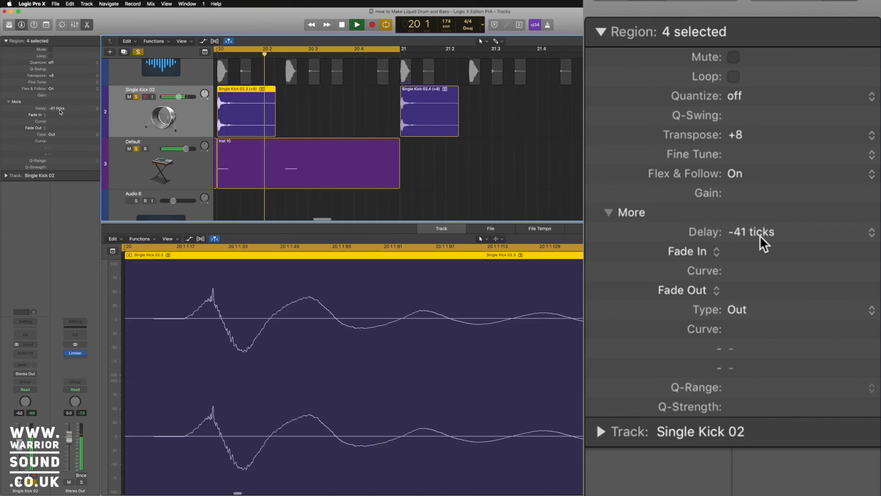
pyautogui.moveTo(59, 109); pyautogui.dragTo(61, 83)
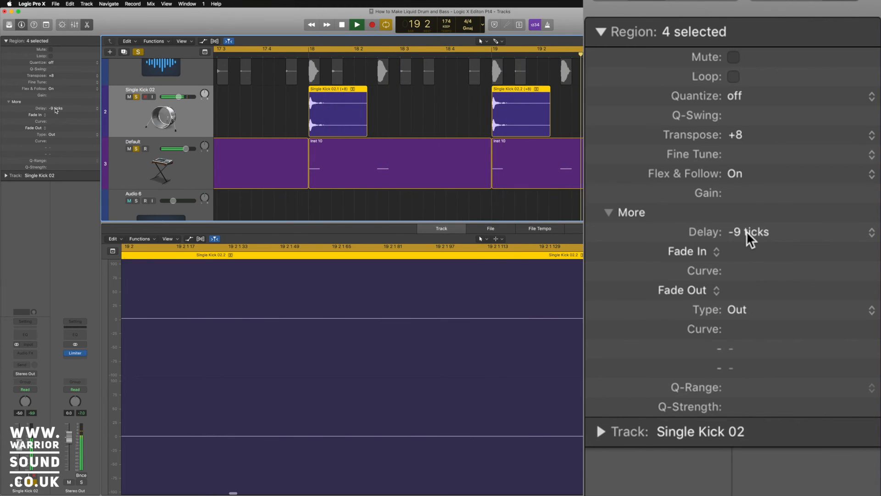
pyautogui.moveTo(55, 110); pyautogui.dragTo(57, 75)
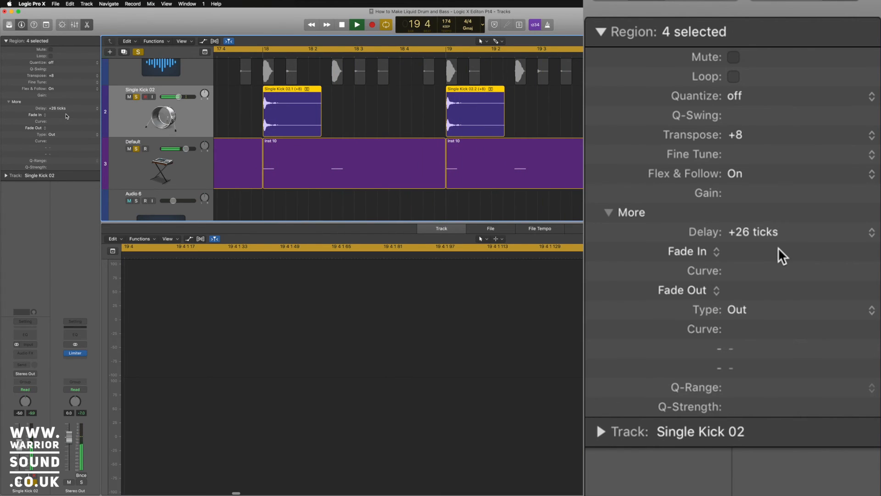
# Try region delays of -15, -21 and -25 ticks on the selected Single Kick 02 regions during playback, and compare with 0.
pyautogui.moveTo(60, 109)
pyautogui.mouseDown()
pyautogui.moveTo(58, 127)
pyautogui.moveTo(59, 119)
pyautogui.mouseUp()
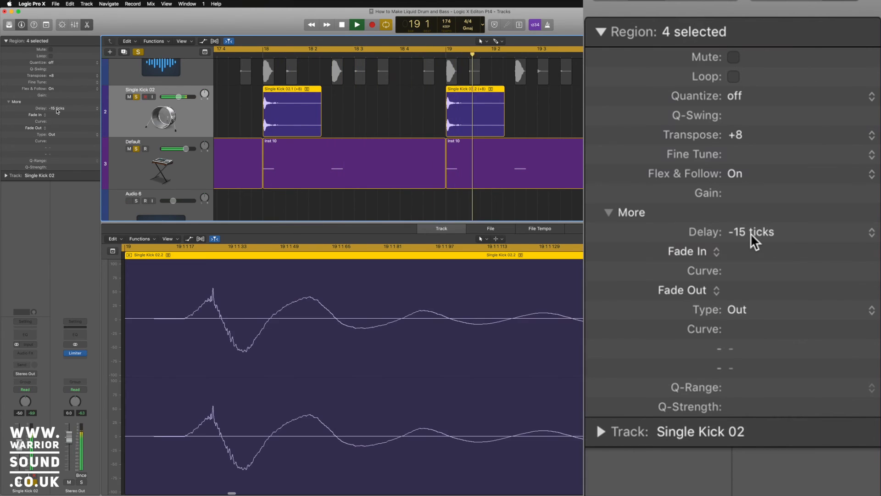
pyautogui.moveTo(57, 109); pyautogui.dragTo(57, 116)
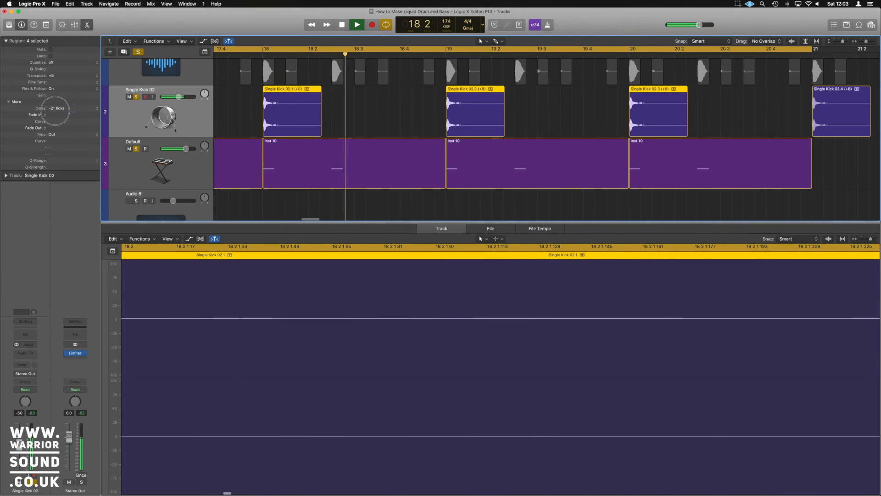
pyautogui.moveTo(55, 112); pyautogui.dragTo(56, 117)
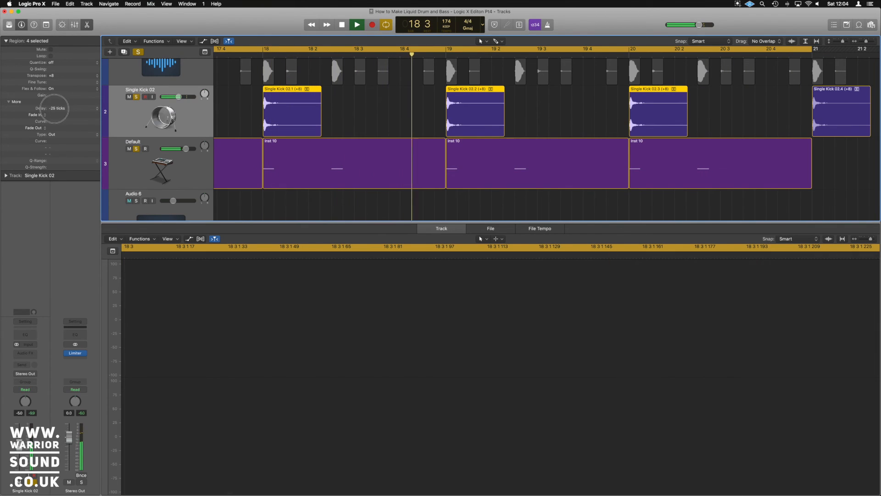
pyautogui.doubleClick(55, 109)
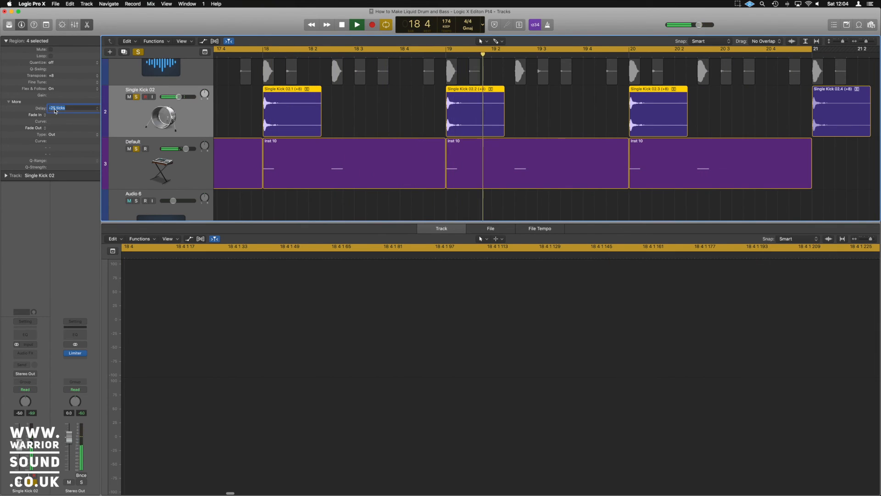
pyautogui.write('0')
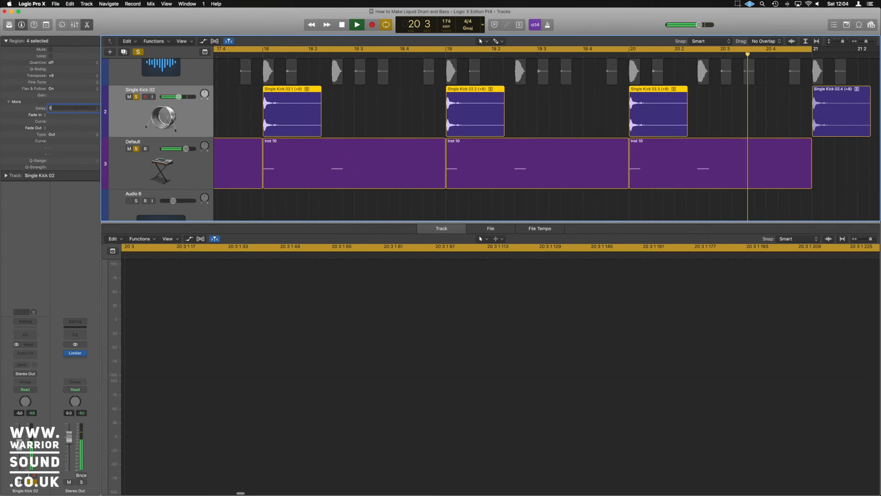
pyautogui.press('Return')
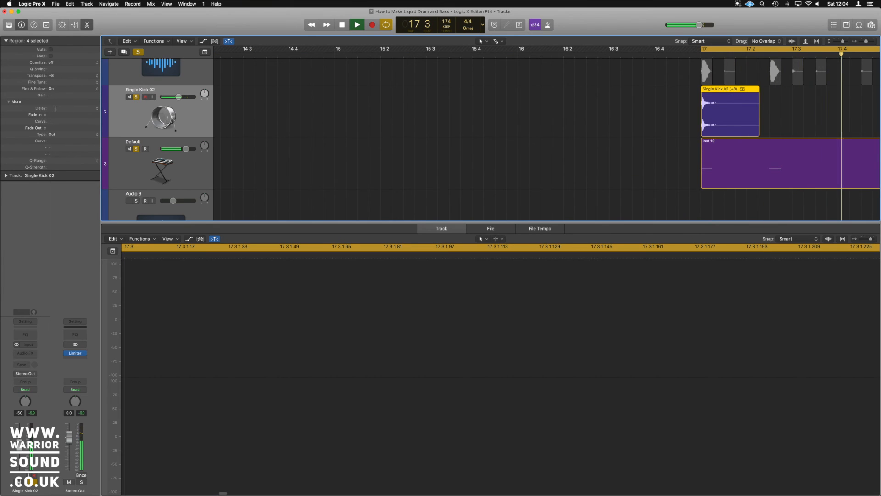
# Set the region delay of the four selected Single Kick 02 regions to -25 ticks.
pyautogui.doubleClick(53, 108)
pyautogui.write('-25')
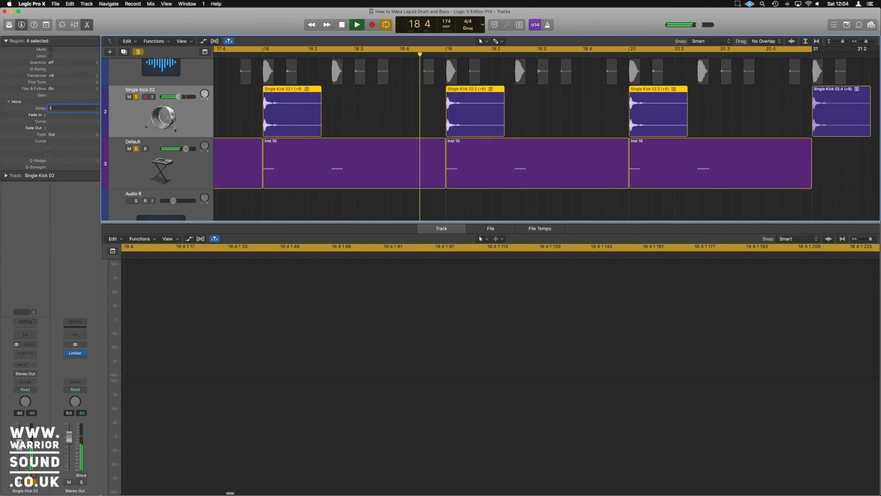
pyautogui.press('Return')
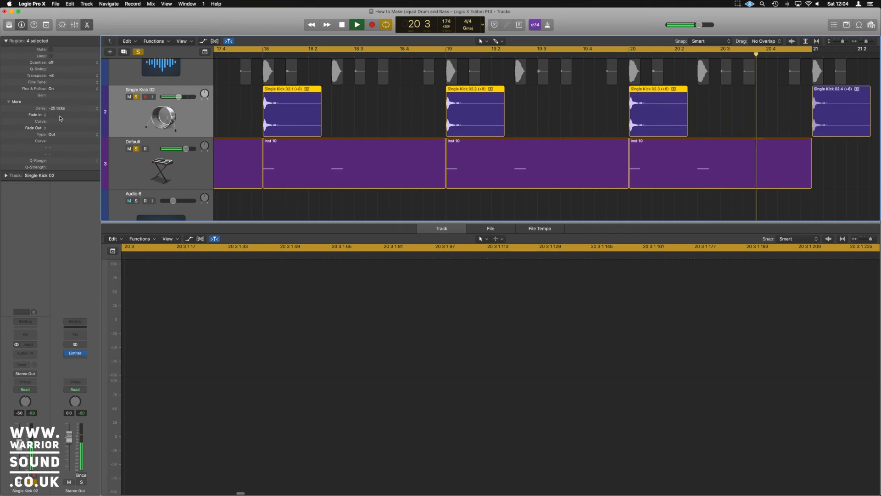
# Unsolo the Single Kick 02 and Default tracks and play both kick layers within the full arrangement.
pyautogui.press('space')
pyautogui.click(138, 98)
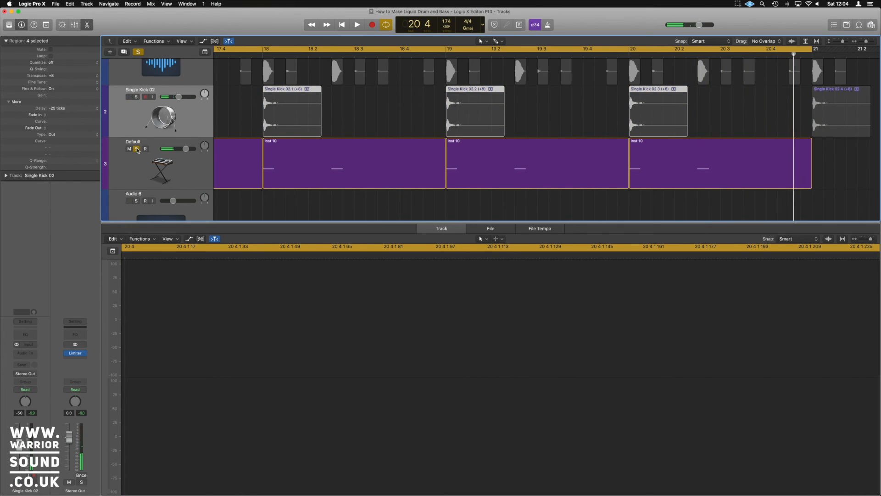
pyautogui.click(137, 150)
pyautogui.scroll(5, 335, 117)
pyautogui.scroll(-5, 337, 111)
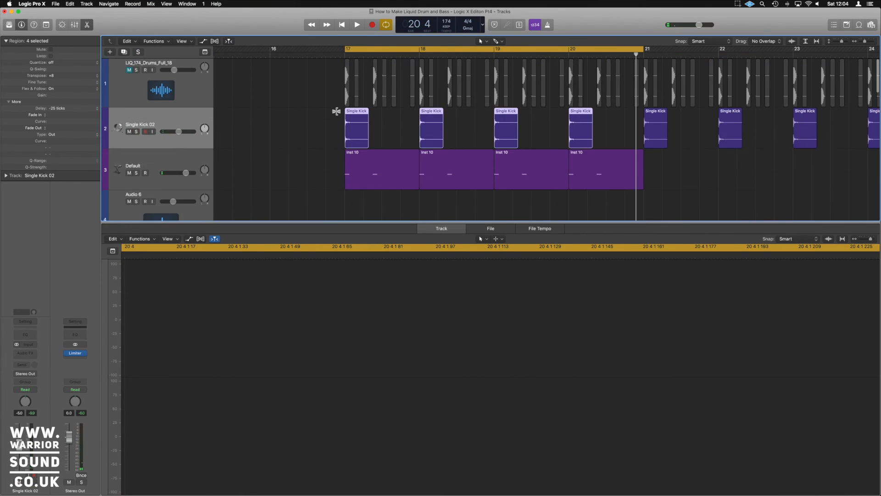
pyautogui.scroll(-3, 336, 111)
pyautogui.press('space')
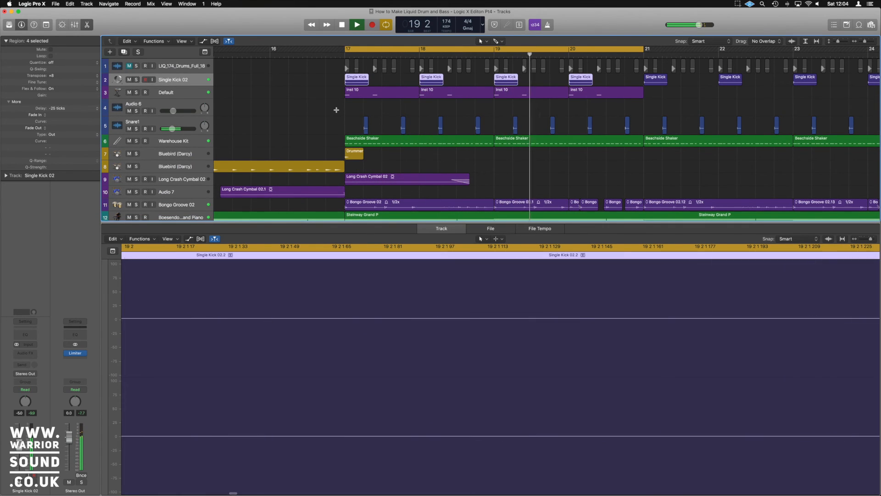
pyautogui.scroll(-3, 337, 110)
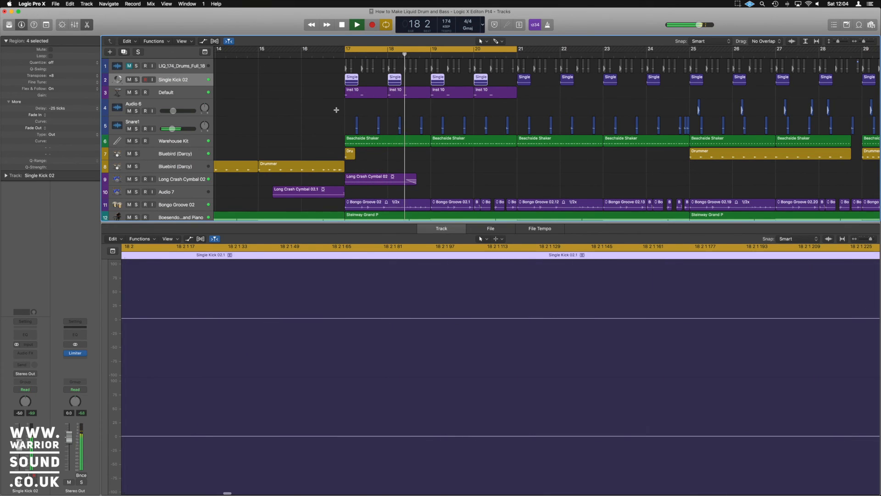
# Select the Default kick track and clear the selection of its four Inst 10 regions.
pyautogui.click(332, 91)
pyautogui.click(197, 93)
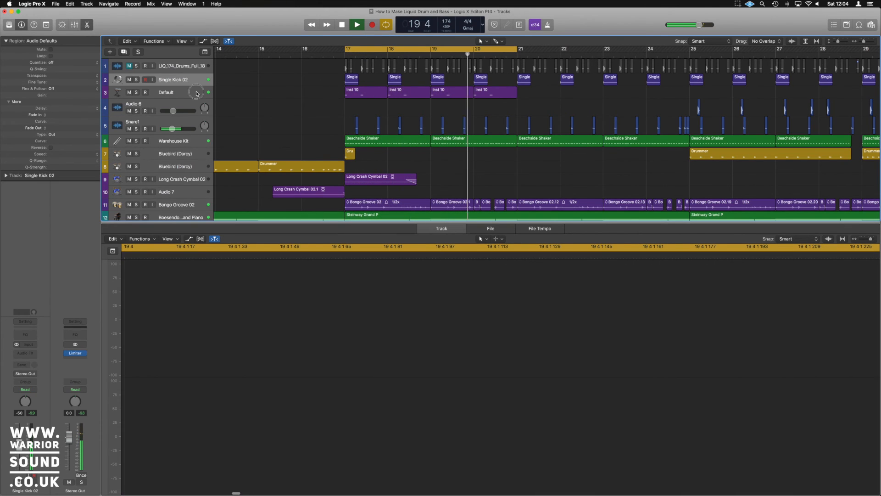
pyautogui.click(198, 92)
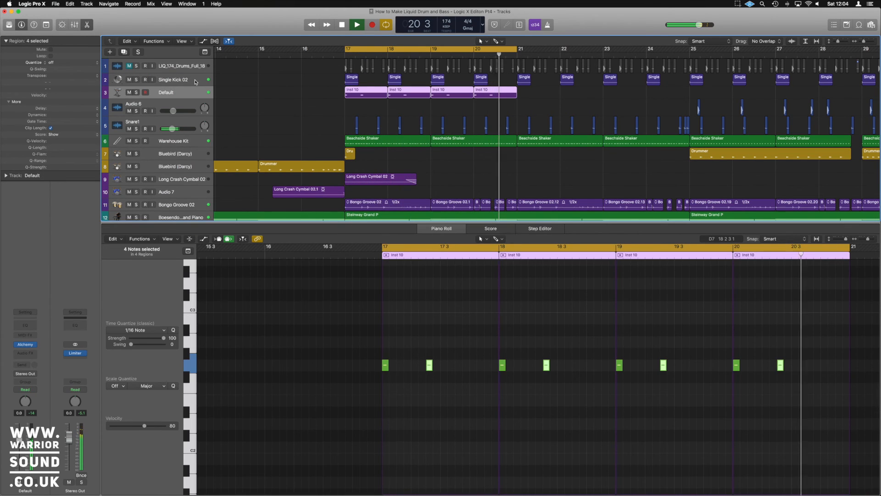
pyautogui.click(302, 95)
# Examine the arrangement across all tracks, from the kick layers at bar 17 to the end of the song.
pyautogui.press('super+Left')
pyautogui.press('super+Left')
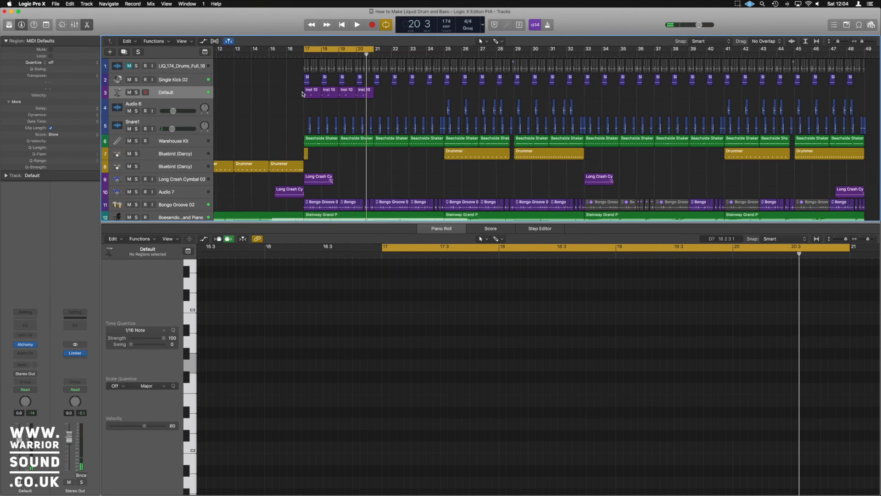
pyautogui.press('super+Up')
pyautogui.press('super+Up')
pyautogui.press('super+Left')
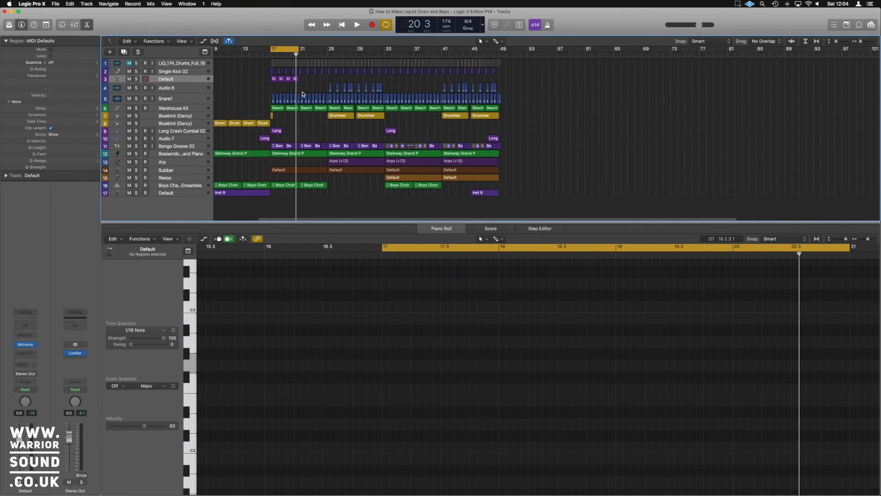
pyautogui.press('super+Right')
pyautogui.press('super+Right')
pyautogui.press('super+Right')
pyautogui.press('super+Right')
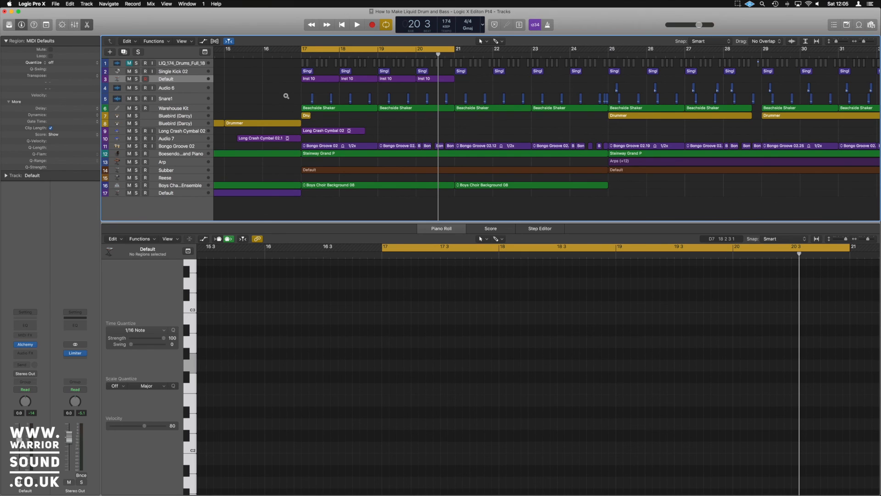
pyautogui.keyDown('ctrl'); pyautogui.keyDown('alt'); pyautogui.click(286, 96); pyautogui.keyUp('alt'); pyautogui.keyUp('ctrl')
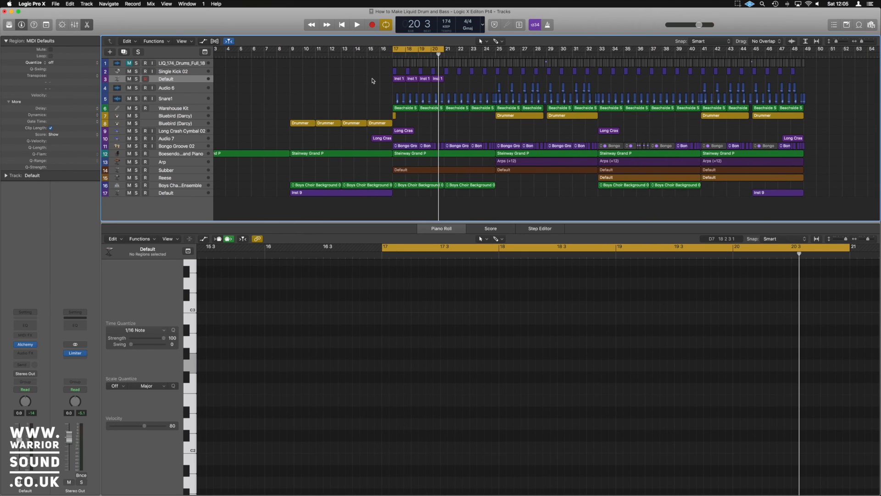